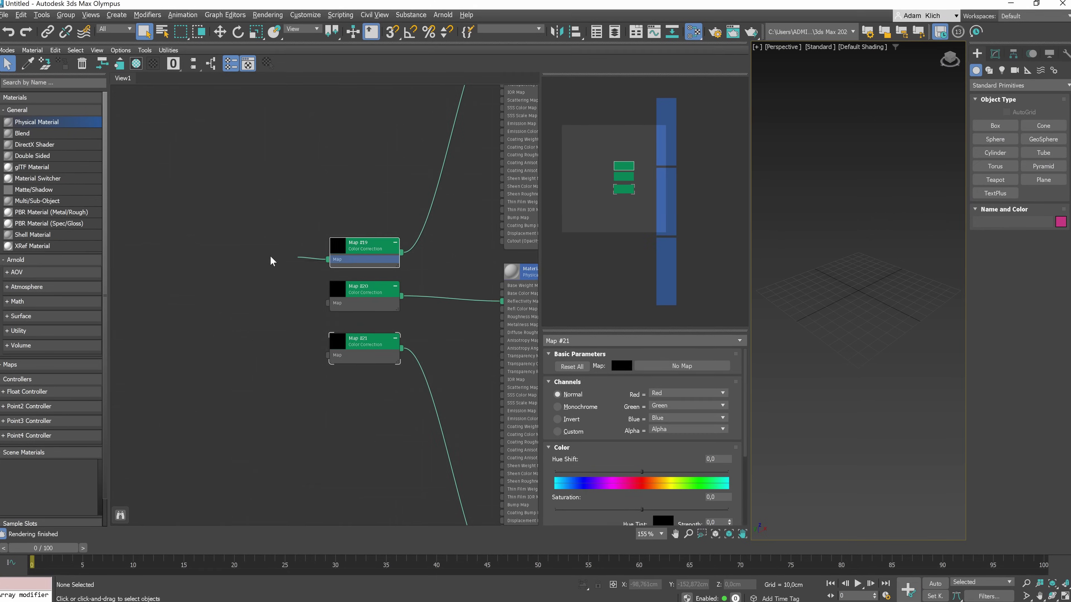
Add Noise maps beside the Color Correction nodes and connect them to the Map inputs of those nodes.
drag(270, 256, 270, 257)
mouse_move(299, 274)
click(378, 347)
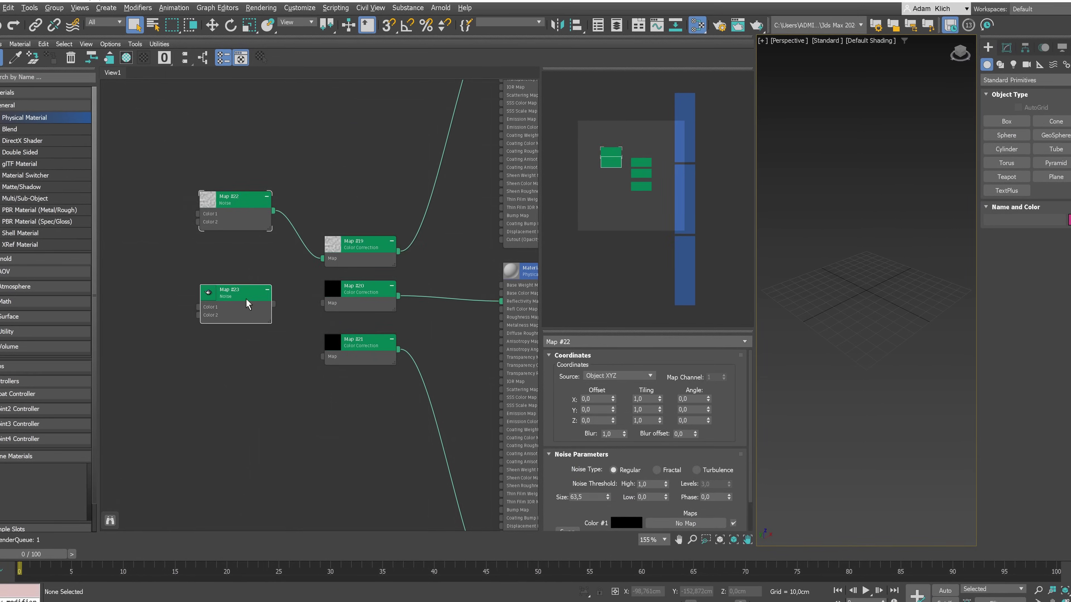
drag(274, 303, 323, 303)
shift+drag(236, 291, 245, 365)
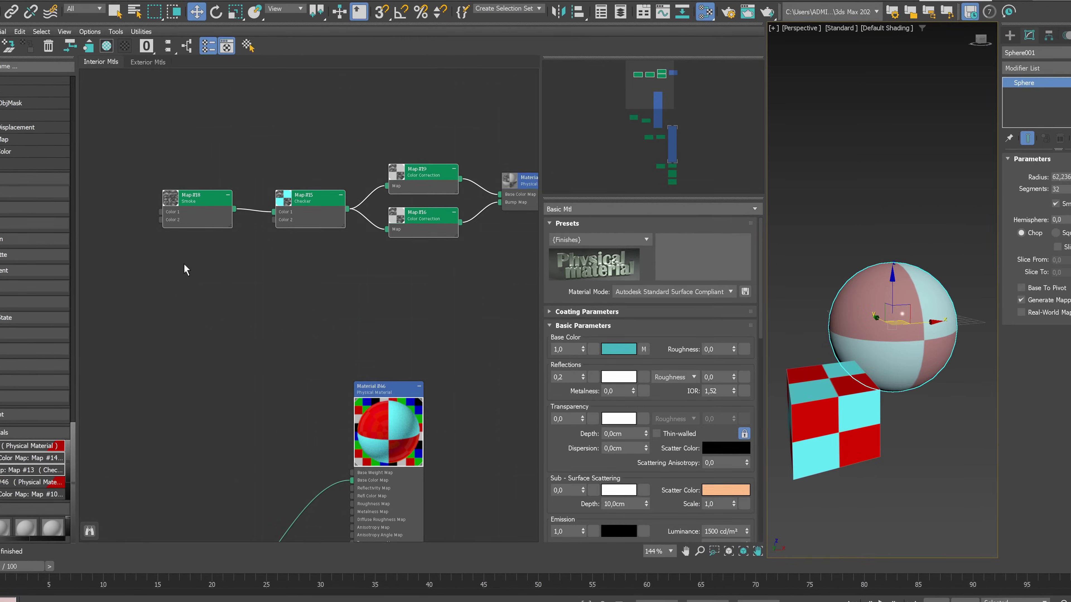
right_click(407, 182)
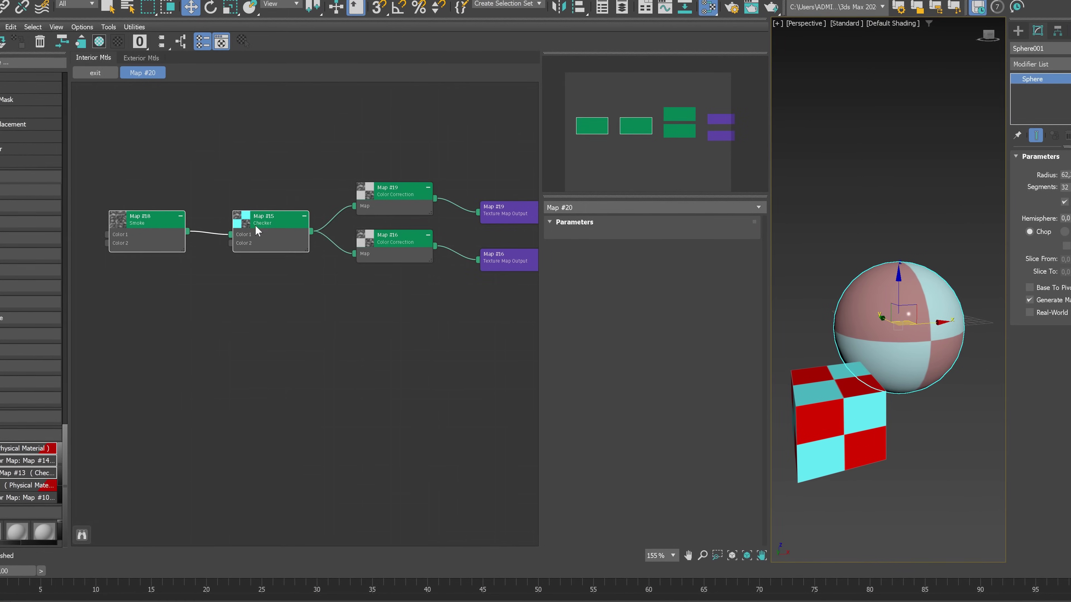
right_click(259, 227)
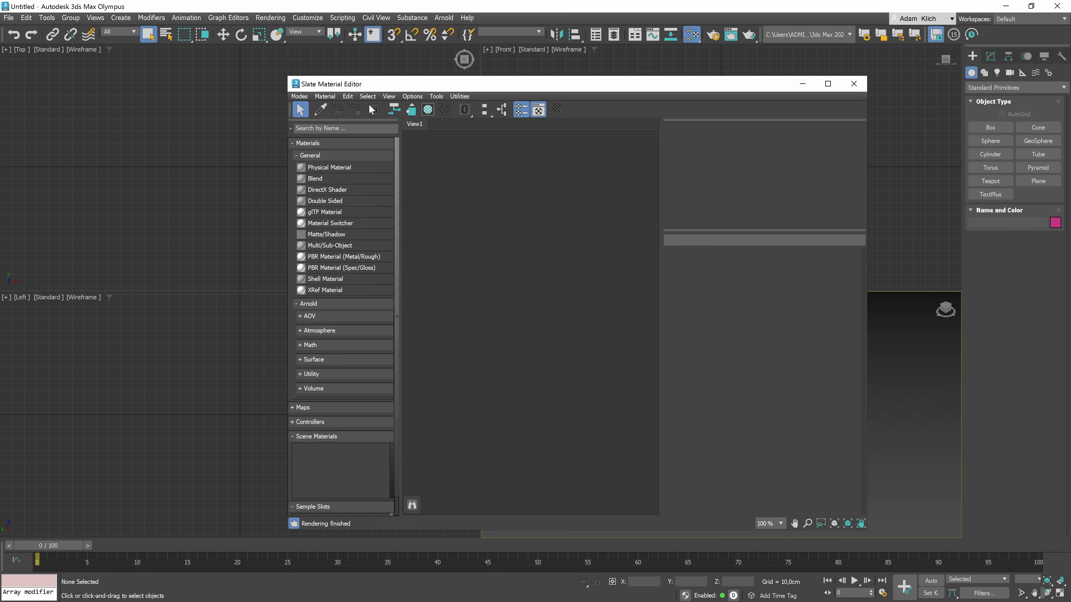
Dock the Slate Material Editor beside a maximized Perspective viewport and widen the editor.
drag(339, 87, 16, 50)
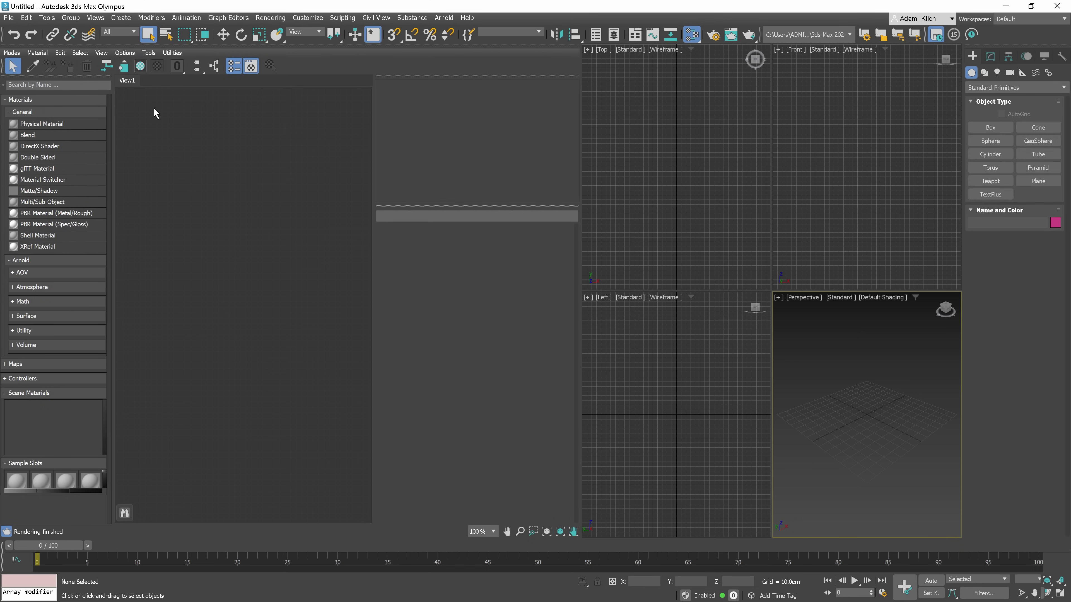
drag(580, 242, 587, 243)
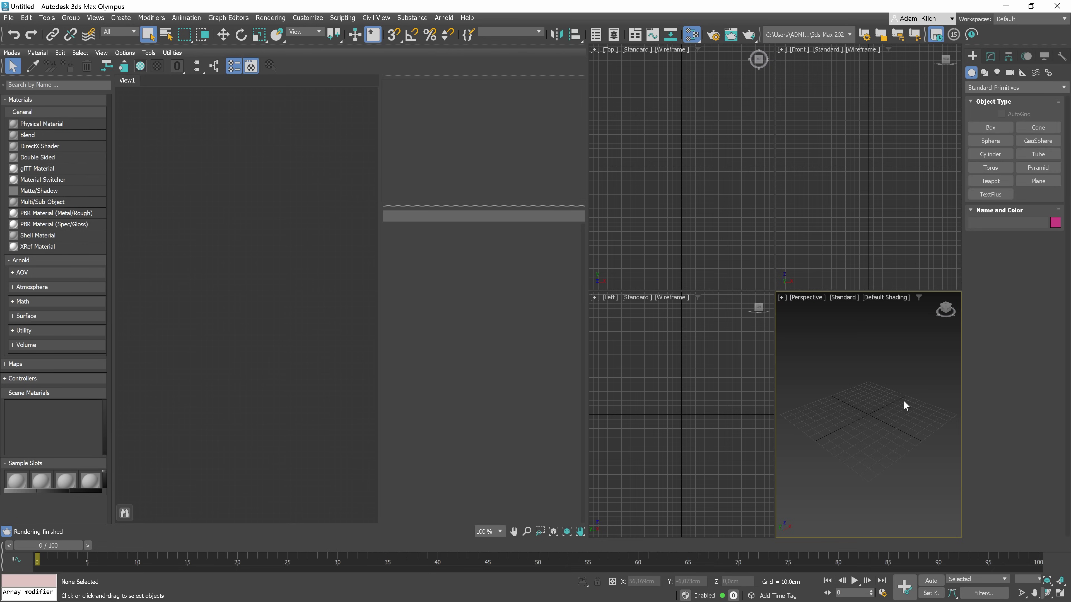
key(alt+w)
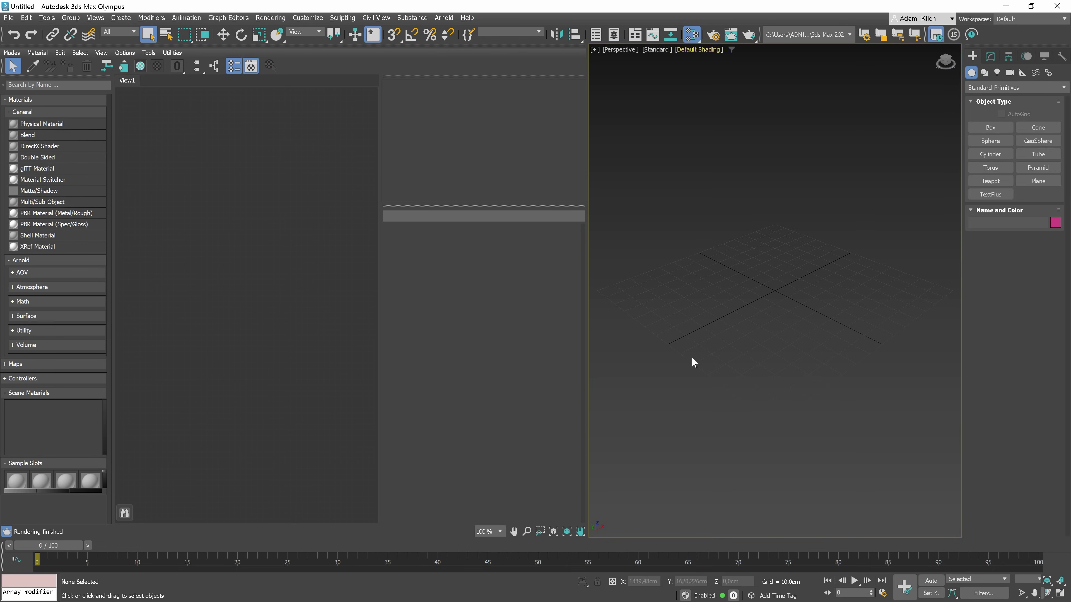
drag(587, 230, 747, 235)
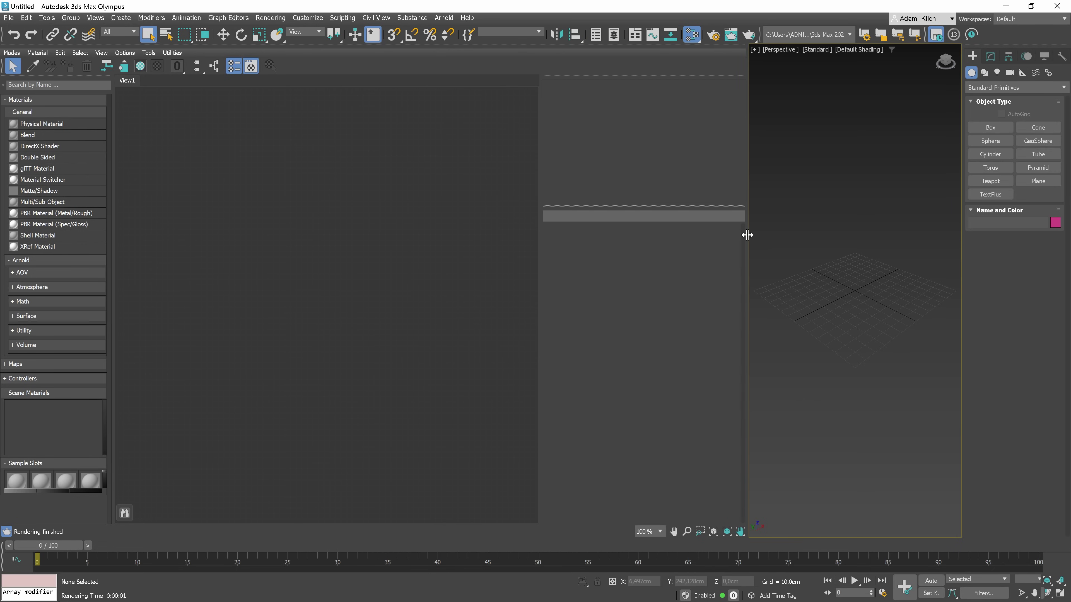
click(10, 54)
mouse_move(33, 57)
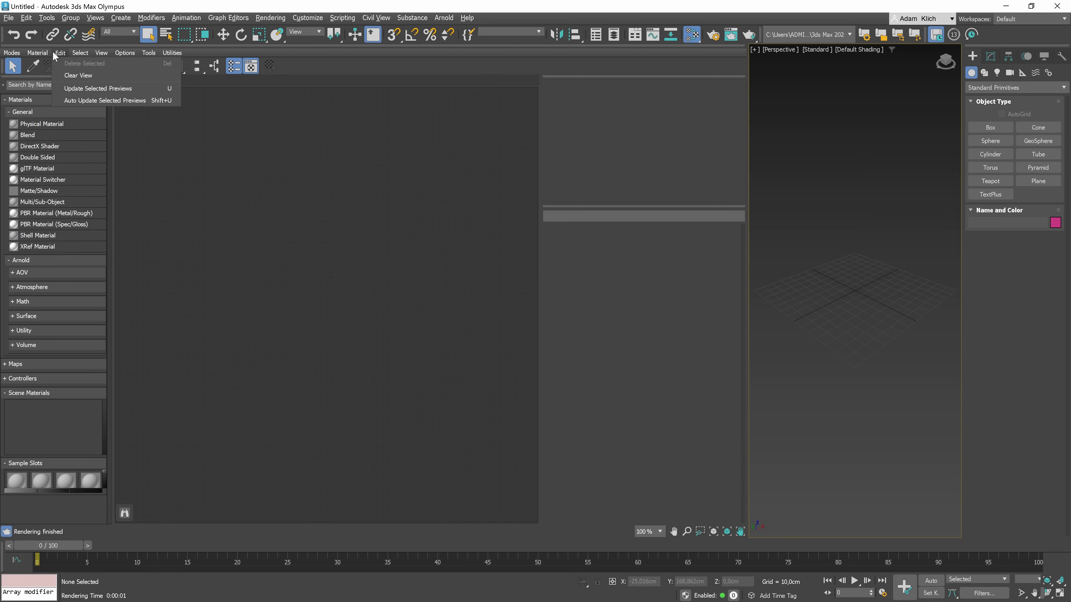
mouse_move(159, 55)
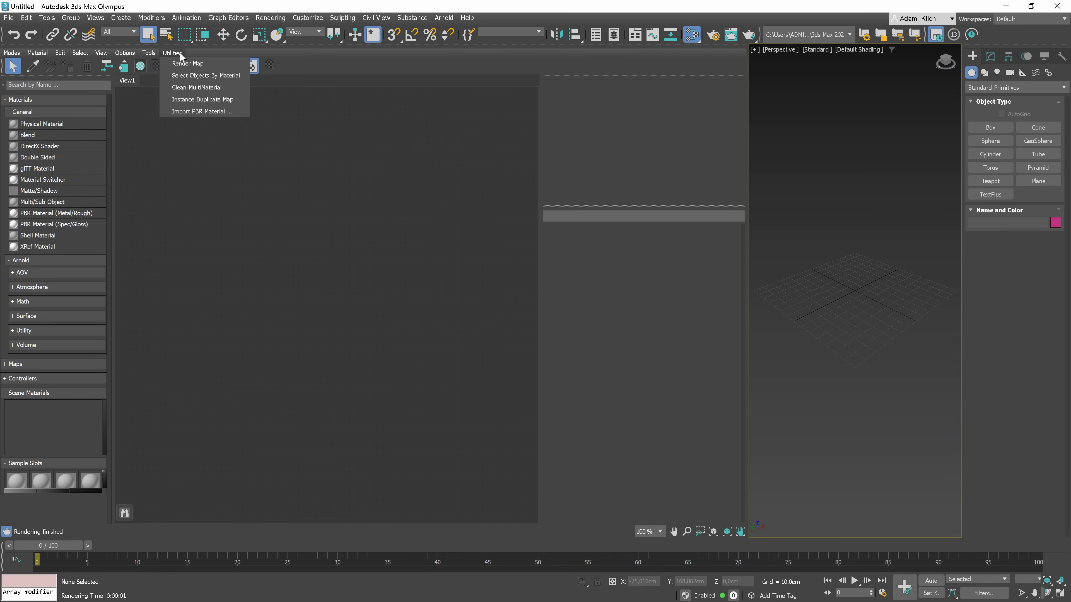
mouse_move(101, 53)
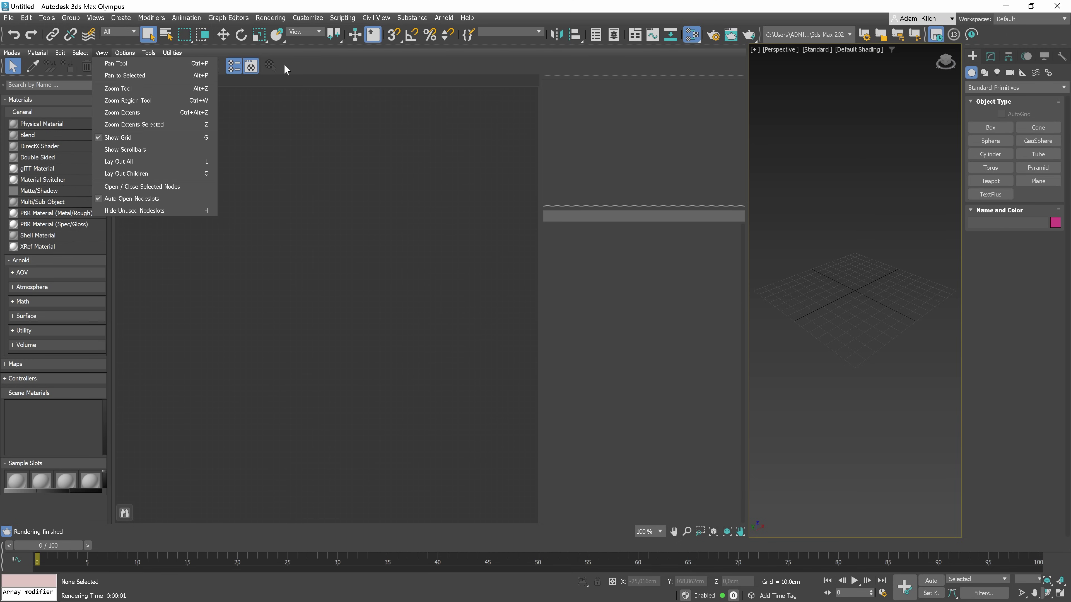
click(313, 62)
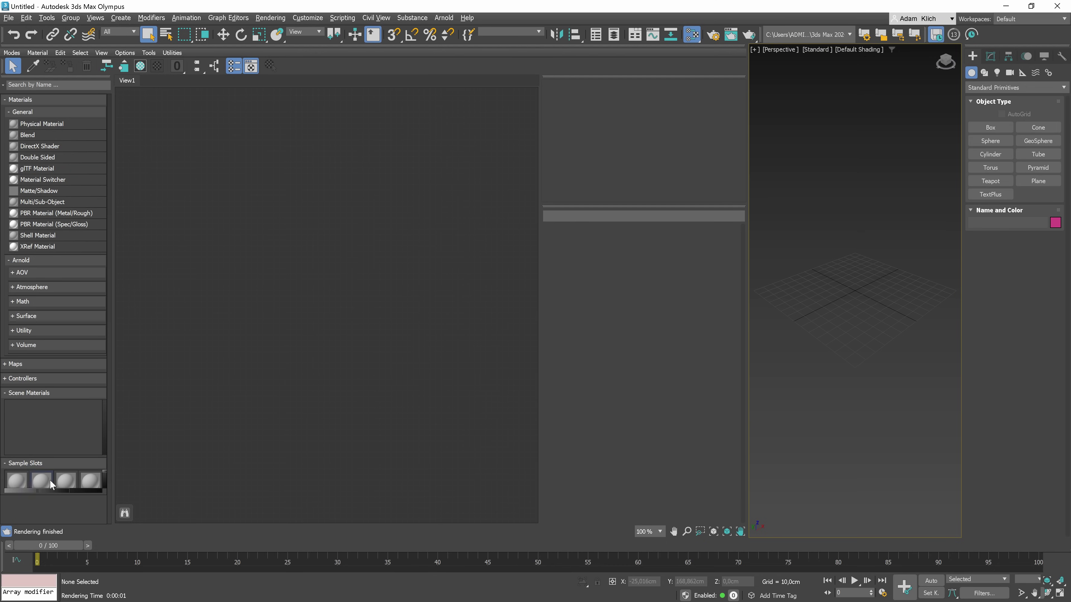
Add a Physical Material node to View1 and delete it again.
drag(58, 124, 353, 178)
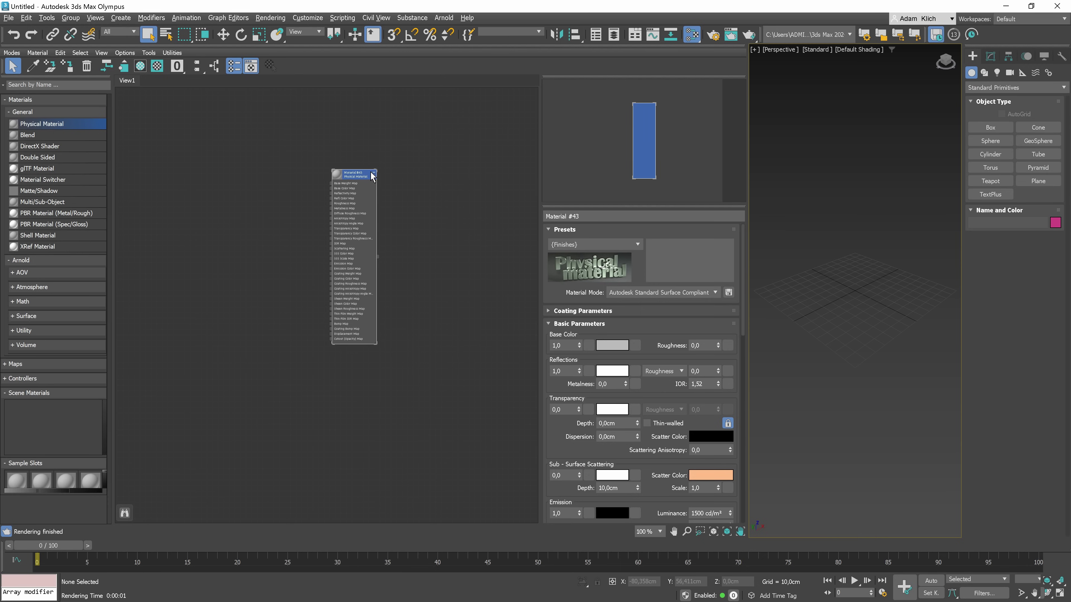
key(Delete)
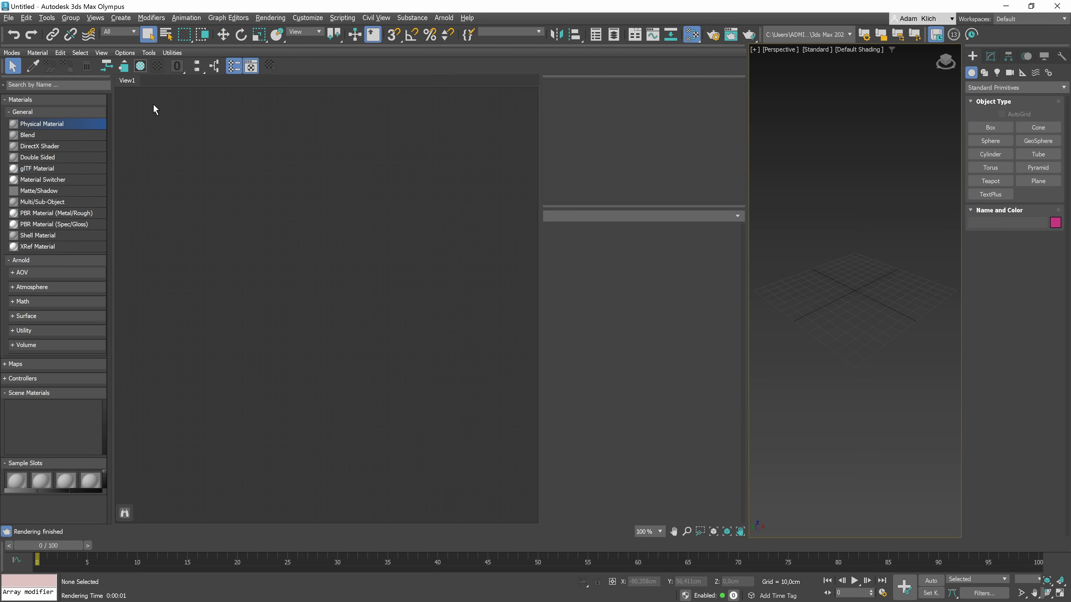
Create a new material view named "Exterior Mtls".
right_click(131, 83)
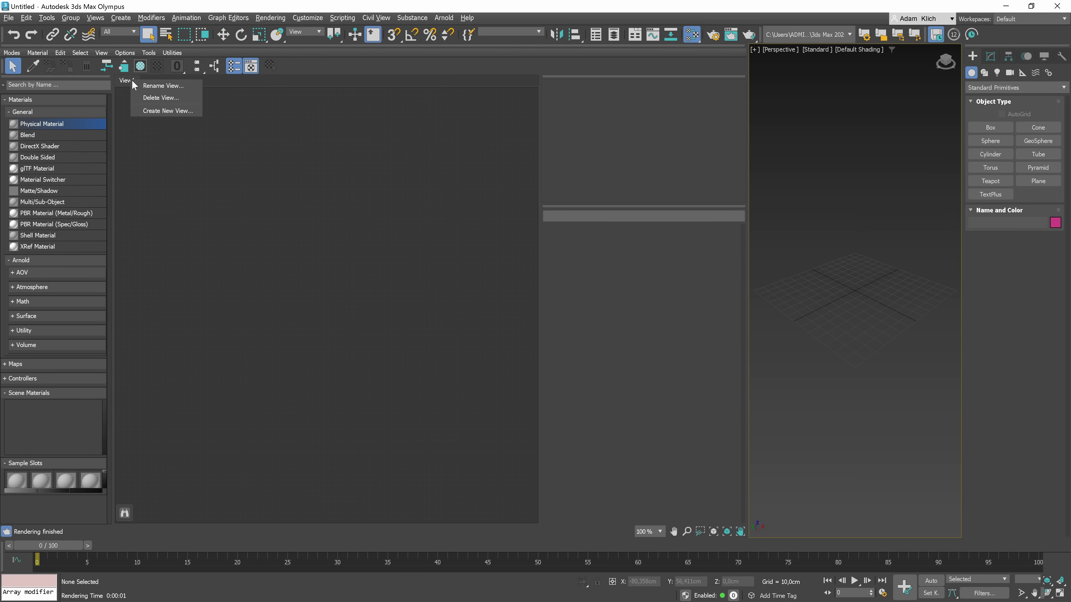
click(154, 110)
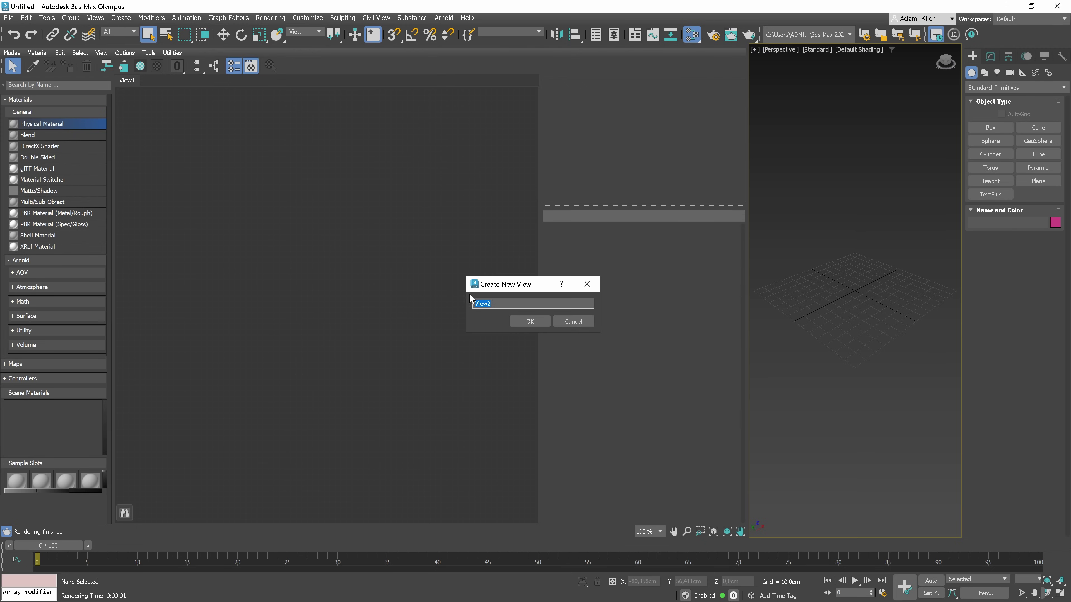
text(Exterior Mtls)
click(535, 322)
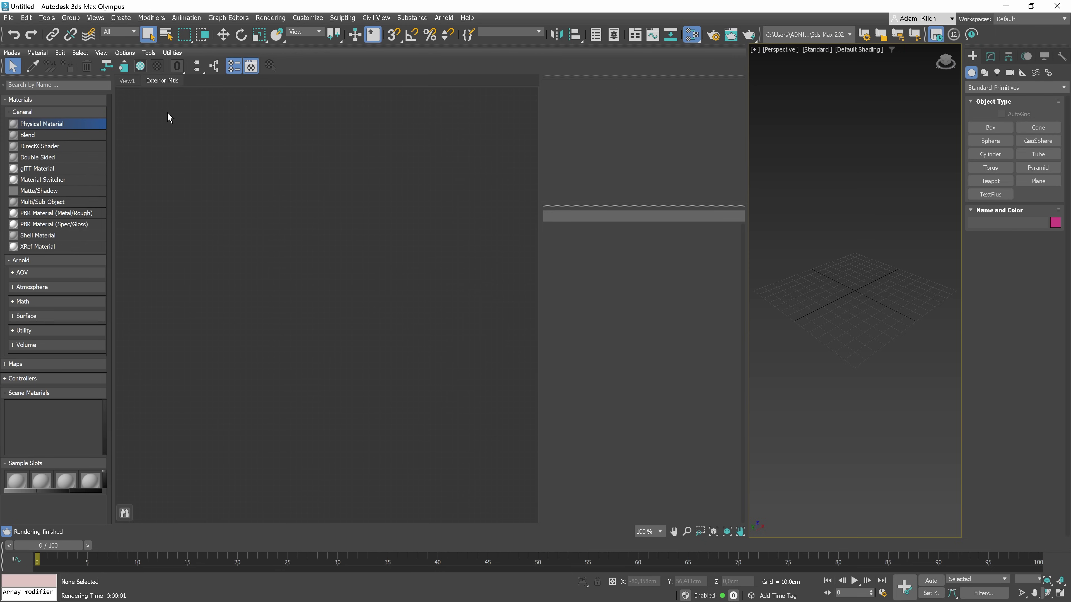
Rename the View1 material view as "Interior Mtls".
right_click(134, 82)
click(155, 88)
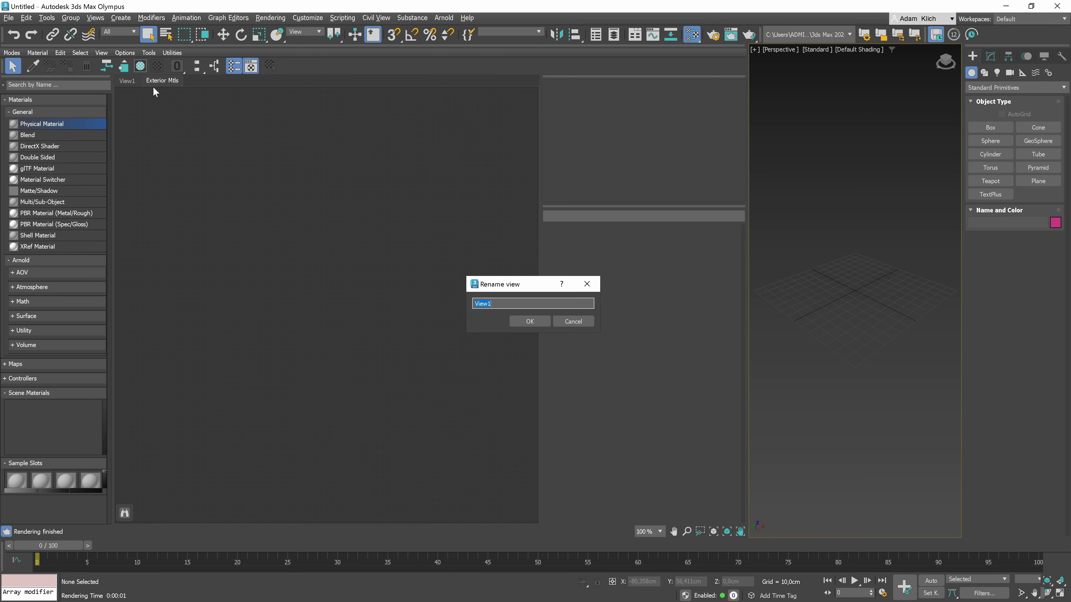
text(Interior Mtls)
key(Return)
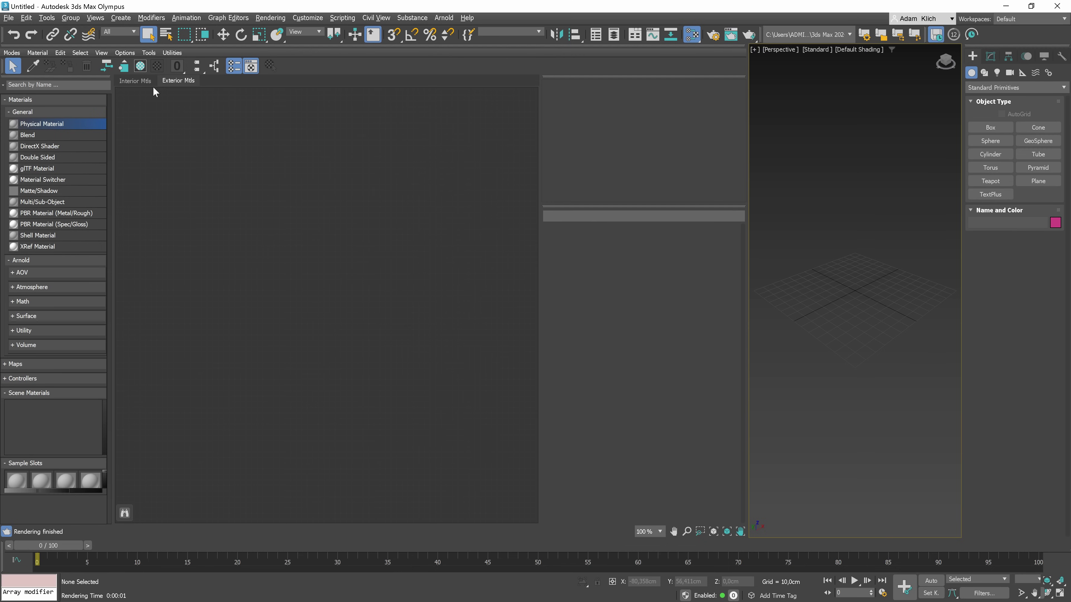
Create a third material view with its default name and delete it again.
right_click(181, 81)
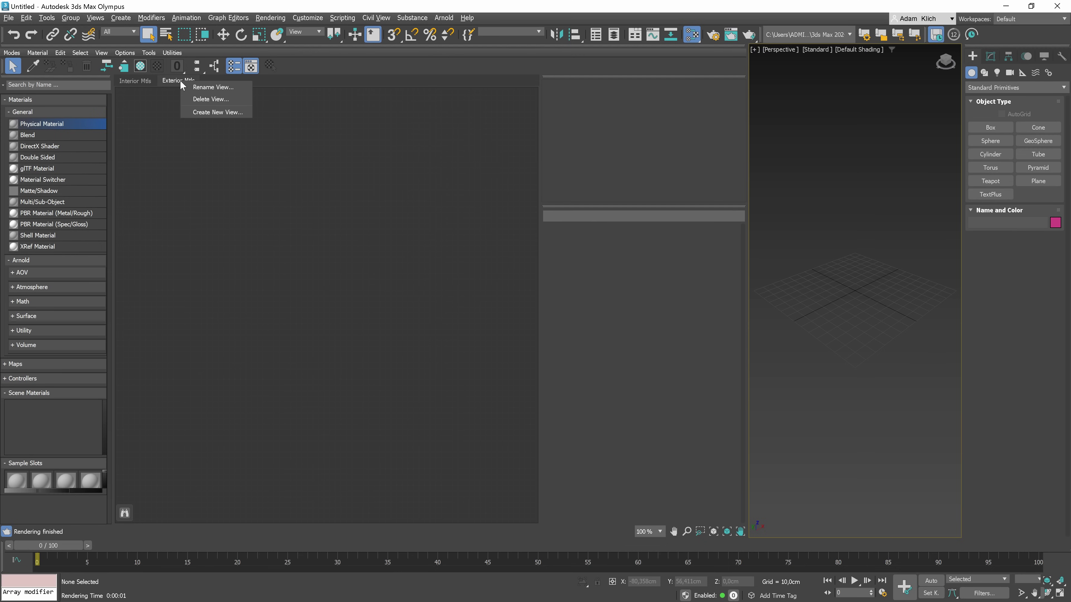
click(220, 112)
click(529, 320)
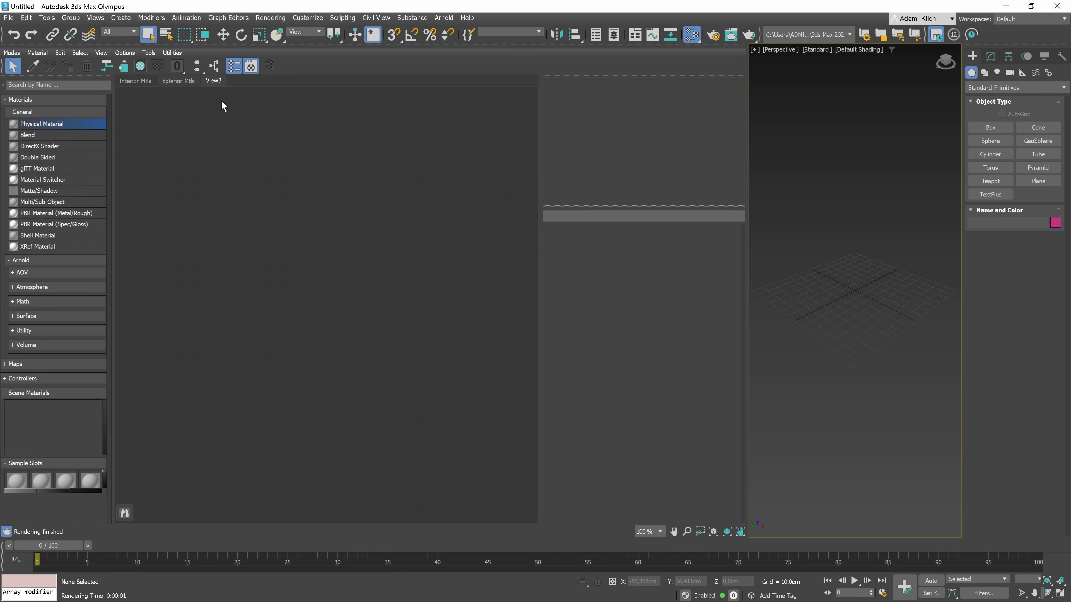
right_click(214, 85)
click(245, 95)
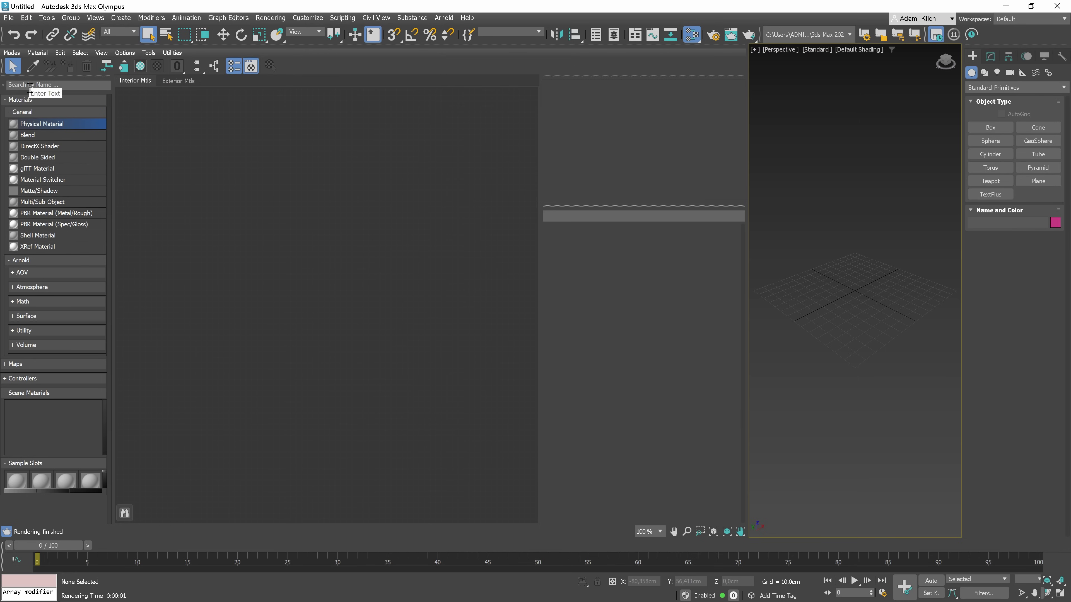
Examine the Materials, General, Arnold, Maps and Controllers groups of the material and map browser by collapsing and expanding them.
click(29, 102)
click(29, 101)
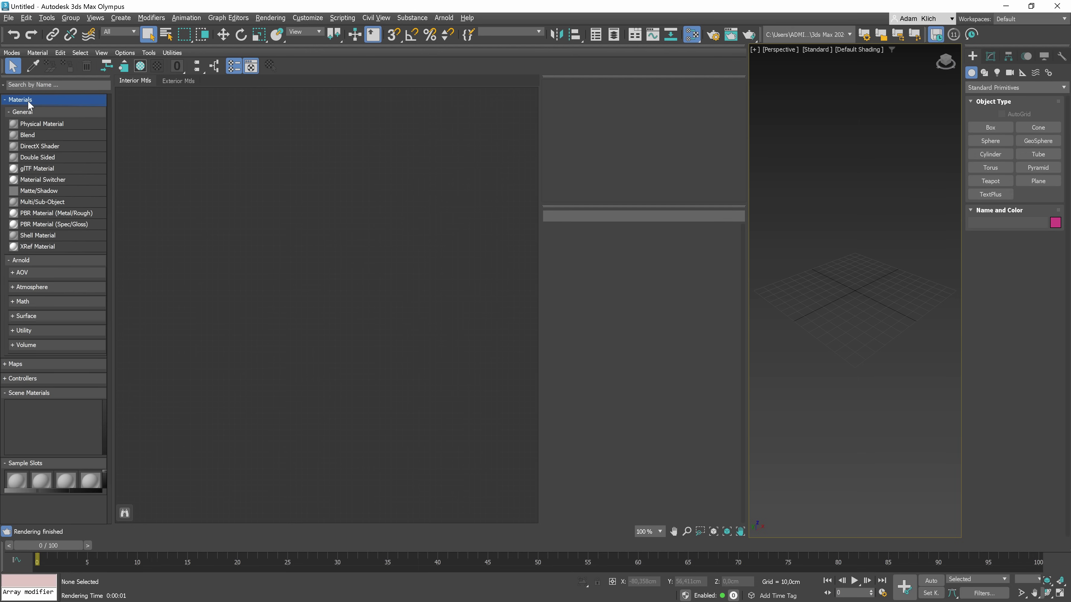
click(37, 113)
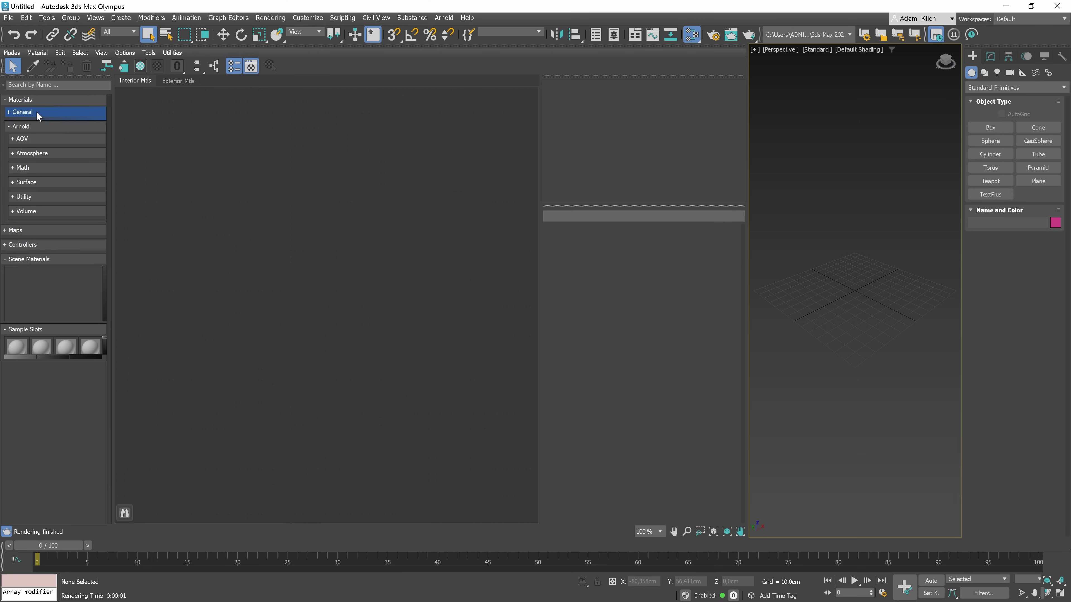
click(28, 113)
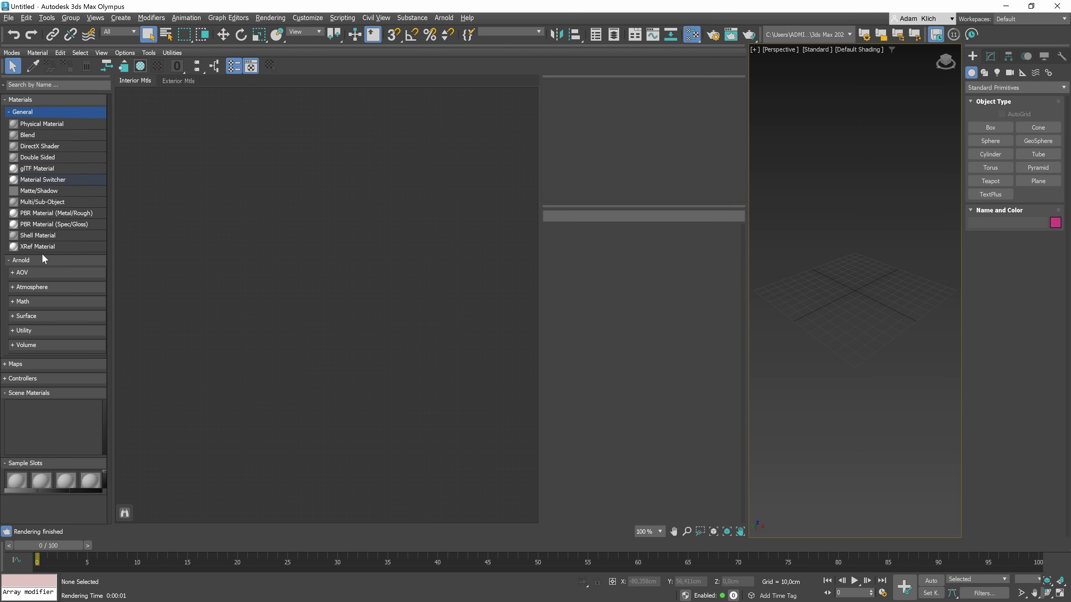
click(37, 261)
click(37, 262)
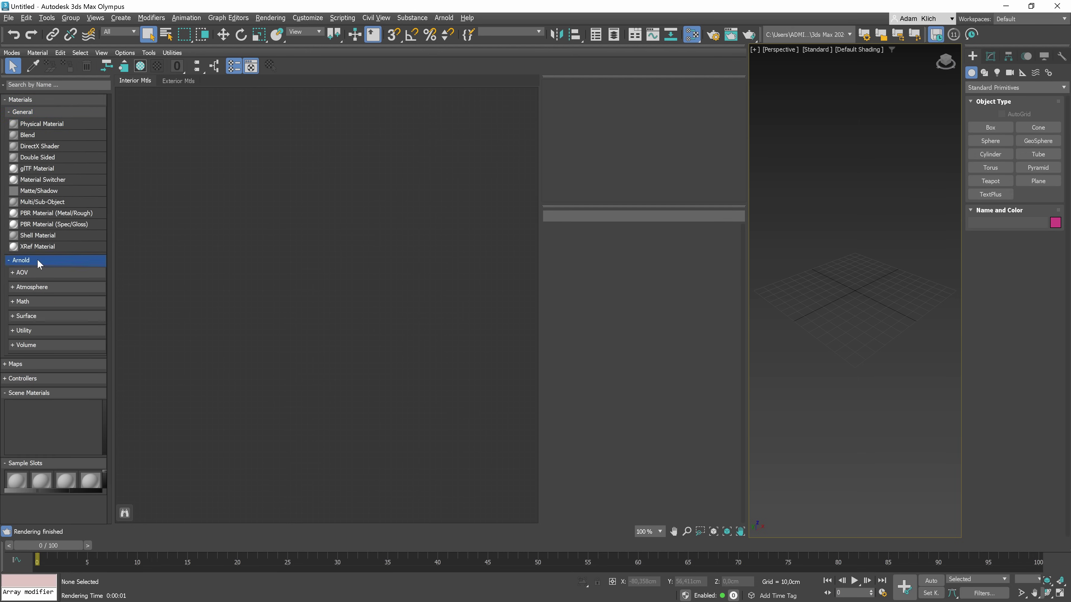
click(25, 363)
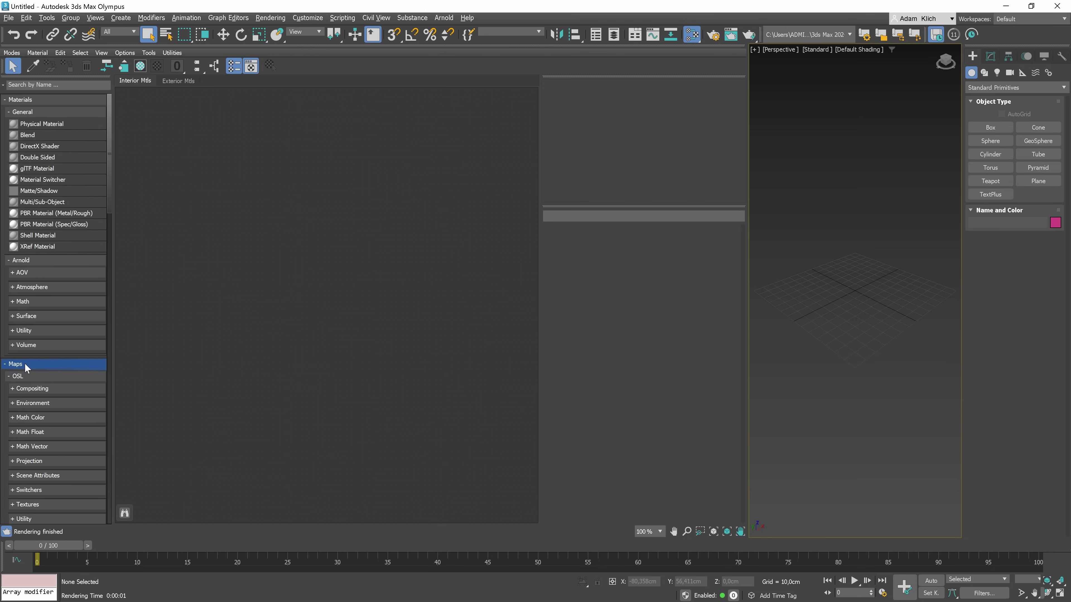
scroll(11, 401, down, 2)
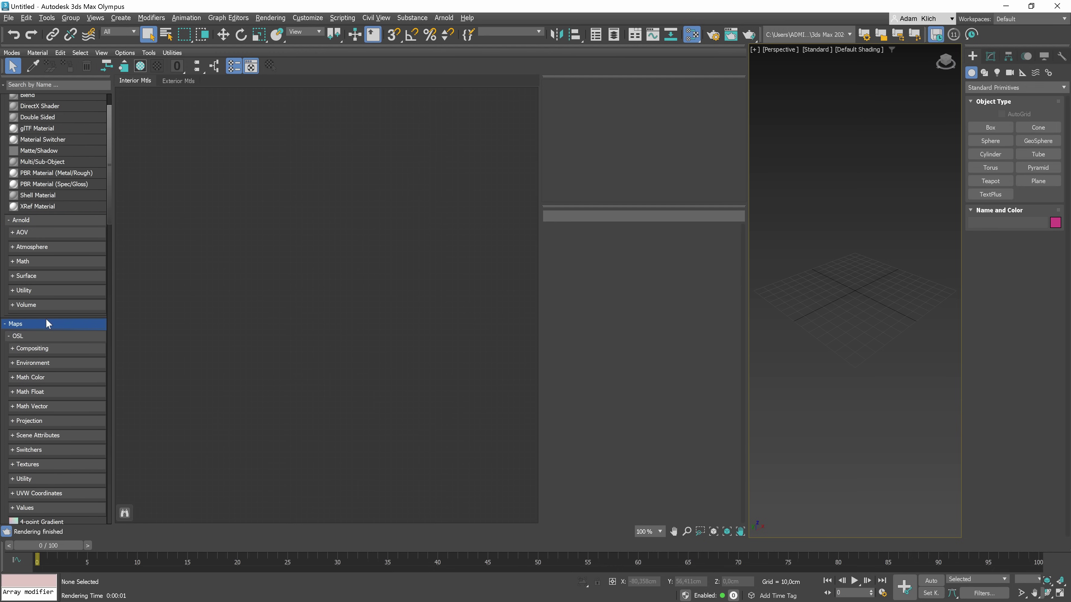
scroll(45, 317, down, 3)
click(27, 269)
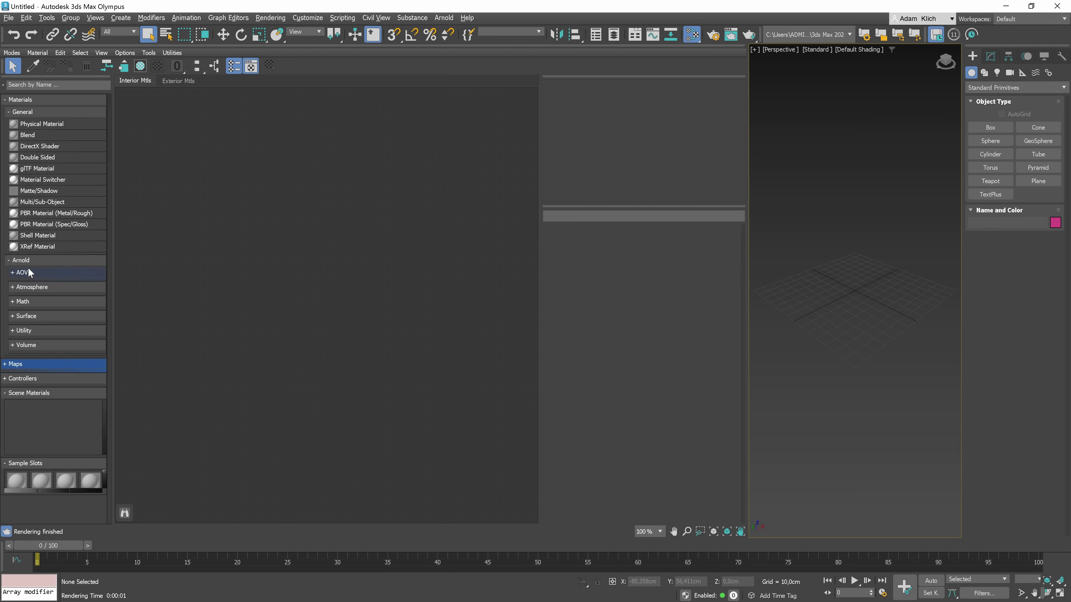
click(26, 378)
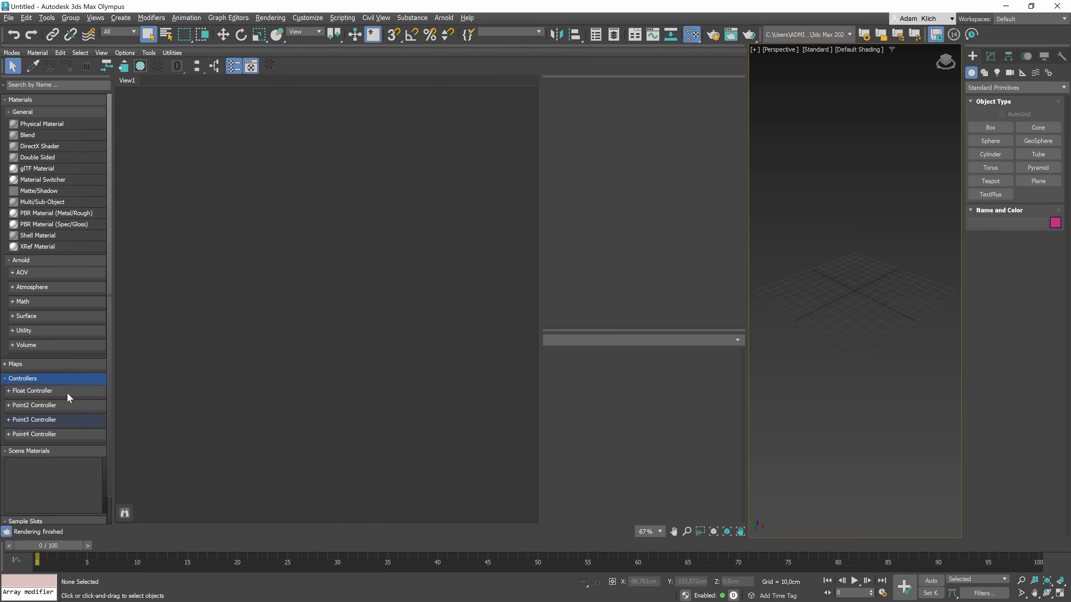
Add three Physical Material nodes to View1, stacked in one column.
mouse_move(46, 123)
mouse_down()
mouse_move(192, 161)
mouse_move(272, 155)
mouse_move(308, 170)
mouse_move(296, 376)
mouse_move(310, 407)
mouse_up()
middle_drag(299, 196, 374, 191)
scroll(376, 164, up, 3)
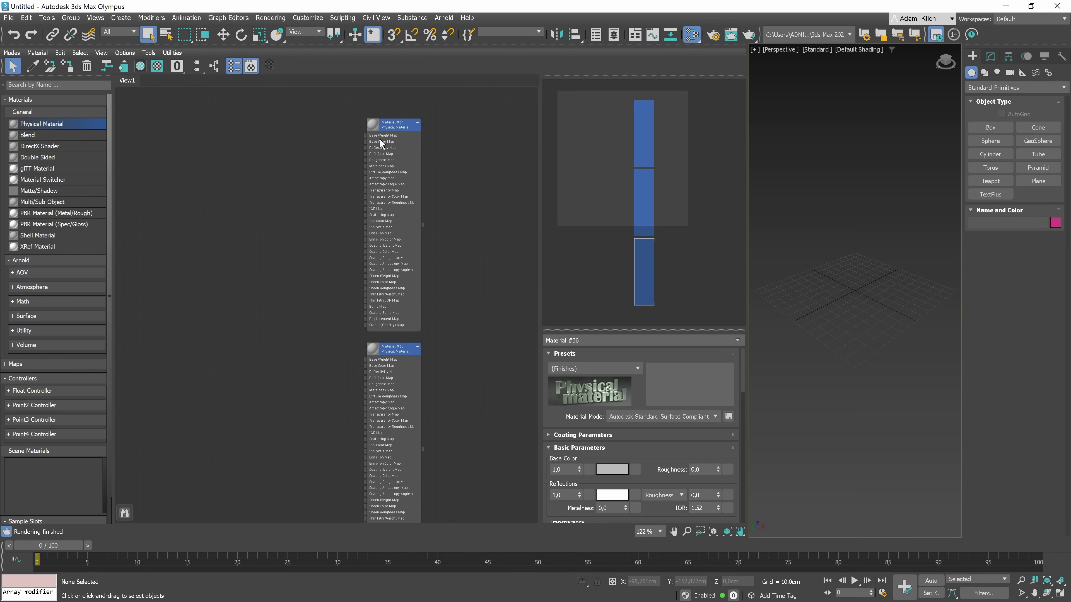
Set the base color of the uppermost Physical Material in the column to a medium green.
double_click(390, 125)
click(619, 473)
click(493, 401)
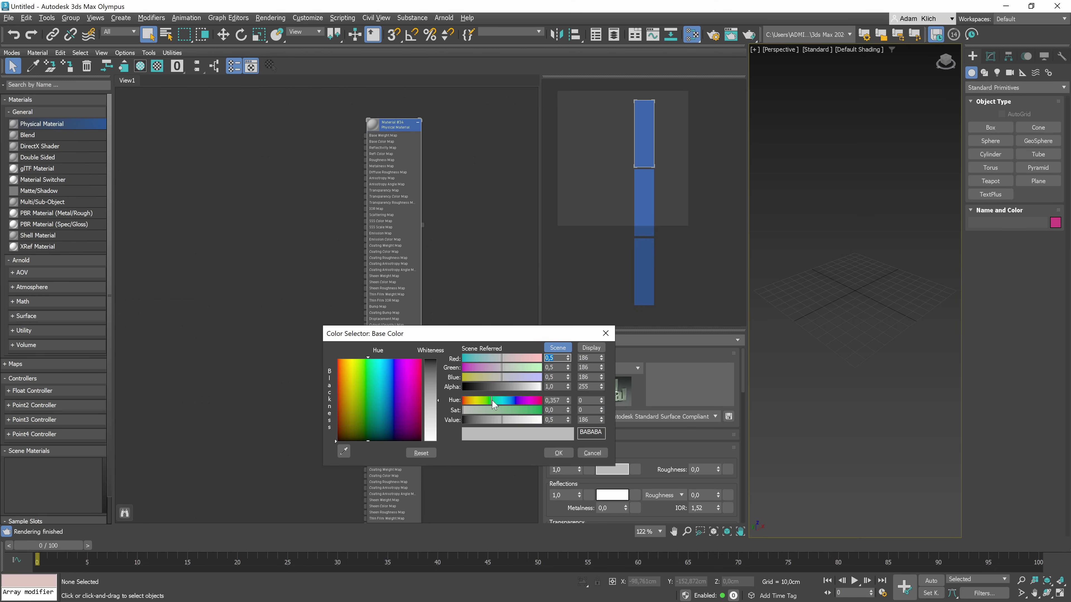
click(503, 412)
click(558, 454)
Set the base color of the lowest Physical Material in the column to teal.
middle_drag(422, 485, 398, 299)
double_click(365, 387)
click(618, 469)
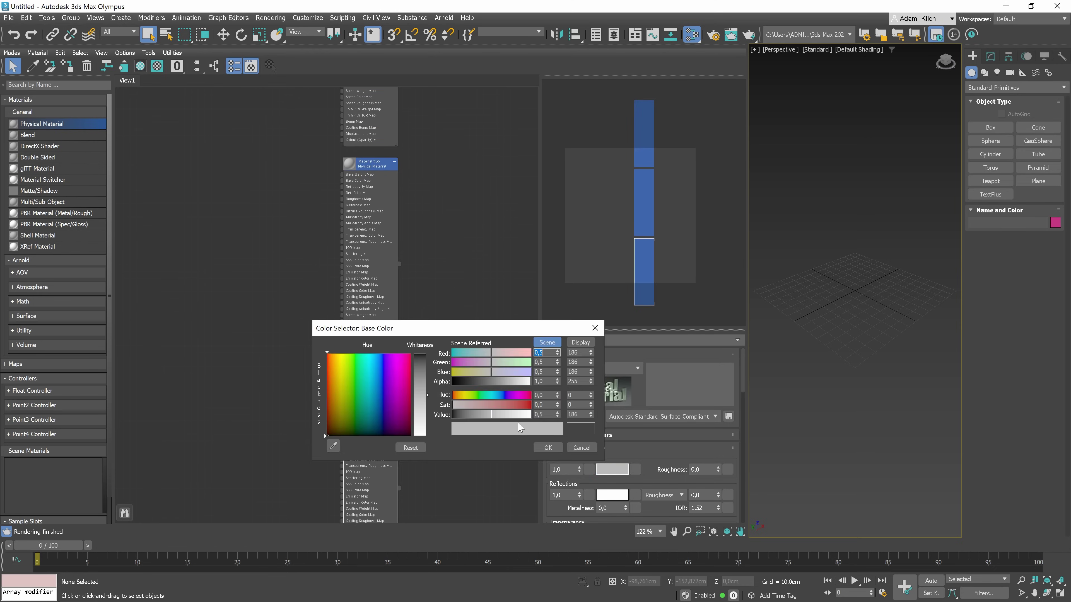
click(472, 353)
click(548, 448)
Add a Color Correction map to the Reflectivity Map input of the green Physical Material.
scroll(372, 302, down, 1)
middle_drag(371, 302, 429, 409)
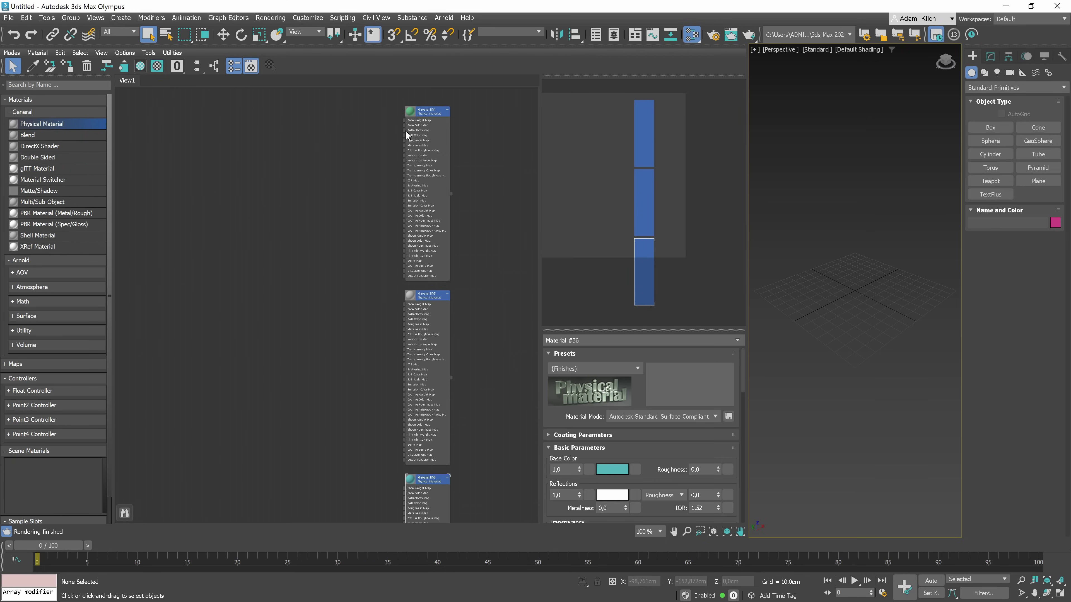
drag(406, 135, 350, 140)
mouse_move(371, 157)
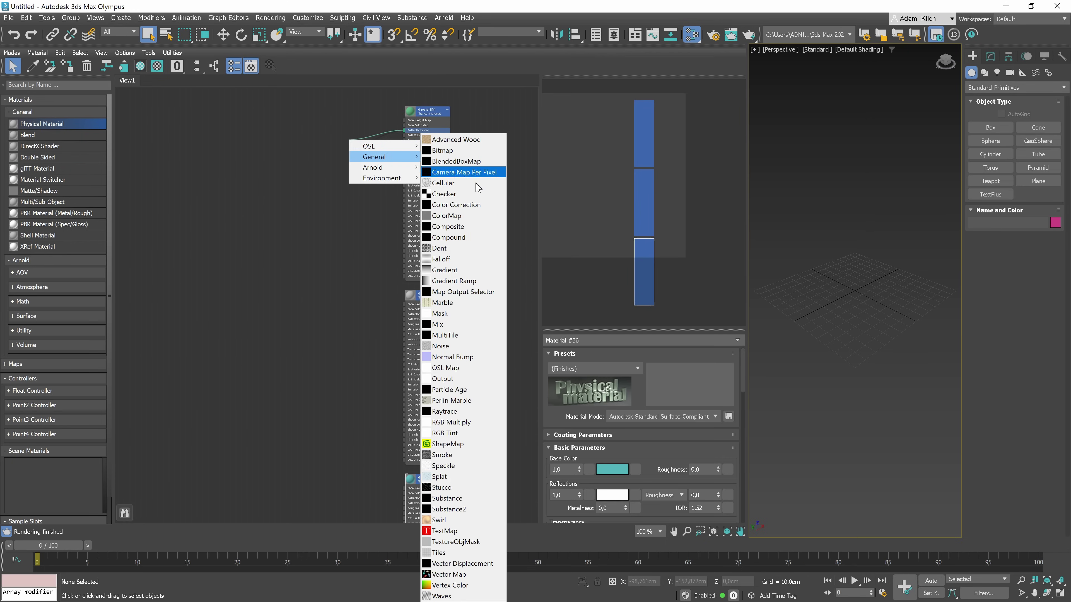
click(456, 205)
Connect a separate Color Correction map to the Reflectivity Map input of both the gray and the teal Physical Materials.
scroll(340, 156, up, 3)
shift+drag(341, 164, 431, 383)
scroll(417, 396, down, 2)
middle_drag(400, 411, 403, 241)
shift+drag(358, 205, 392, 428)
middle_drag(388, 196, 405, 276)
scroll(404, 276, up, 1)
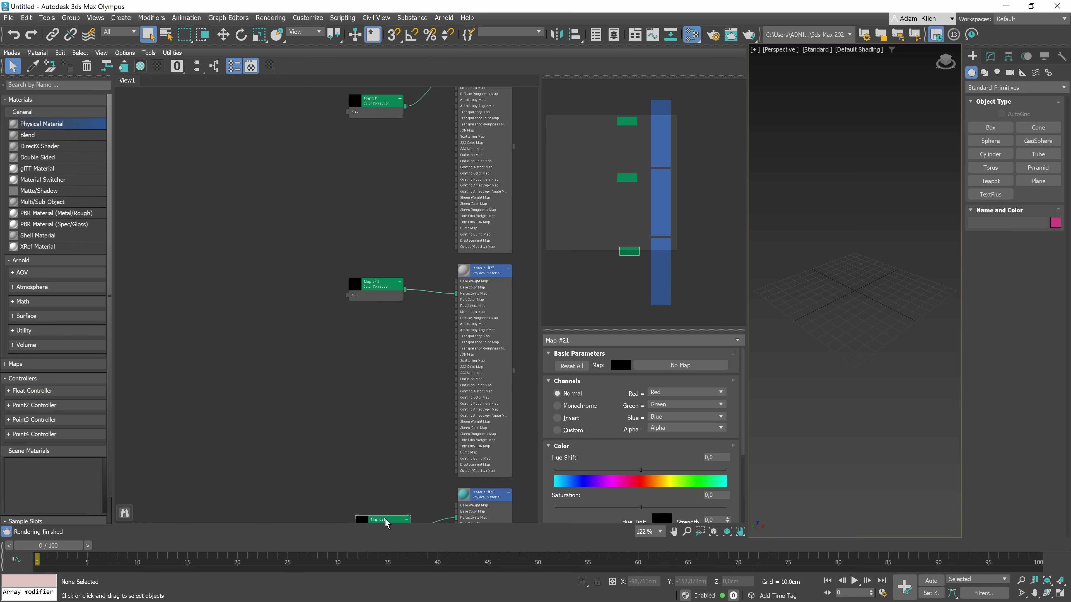
Move the three Color Correction nodes closer together beside the middle Physical Material.
drag(385, 520, 353, 325)
drag(372, 291, 345, 291)
drag(376, 104, 256, 295)
Connect a separate Noise map to the Map input of each of the three Color Correction nodes.
scroll(283, 265, up, 2)
mouse_move(304, 275)
click(365, 346)
drag(283, 300, 331, 302)
shift+drag(266, 297, 257, 365)
drag(273, 369, 331, 356)
Set the Size of the middle Noise map to 100.
drag(589, 490, 544, 490)
double_click(230, 292)
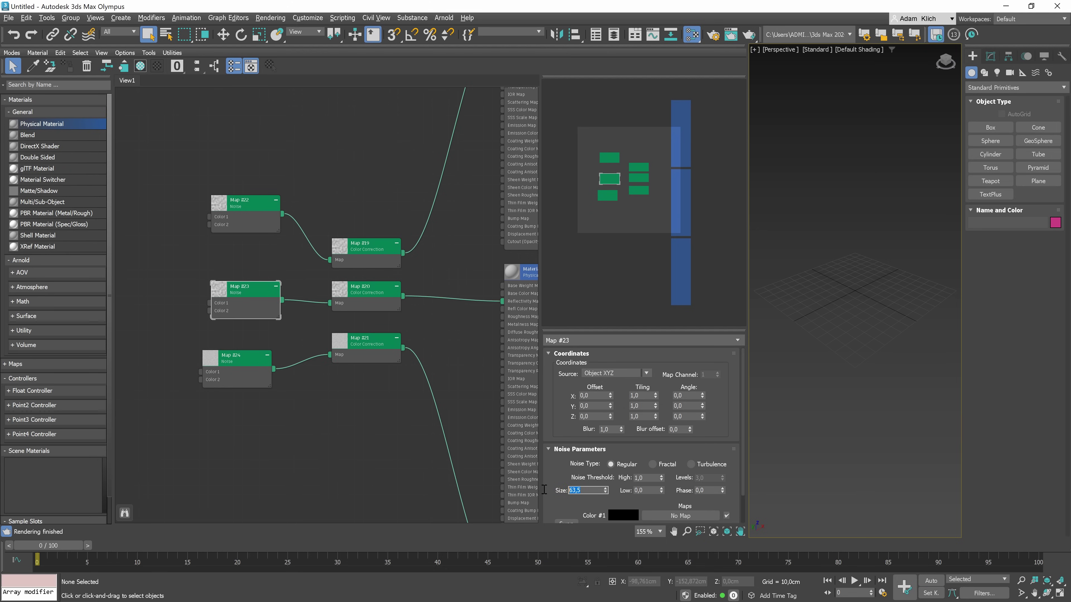
click(271, 246)
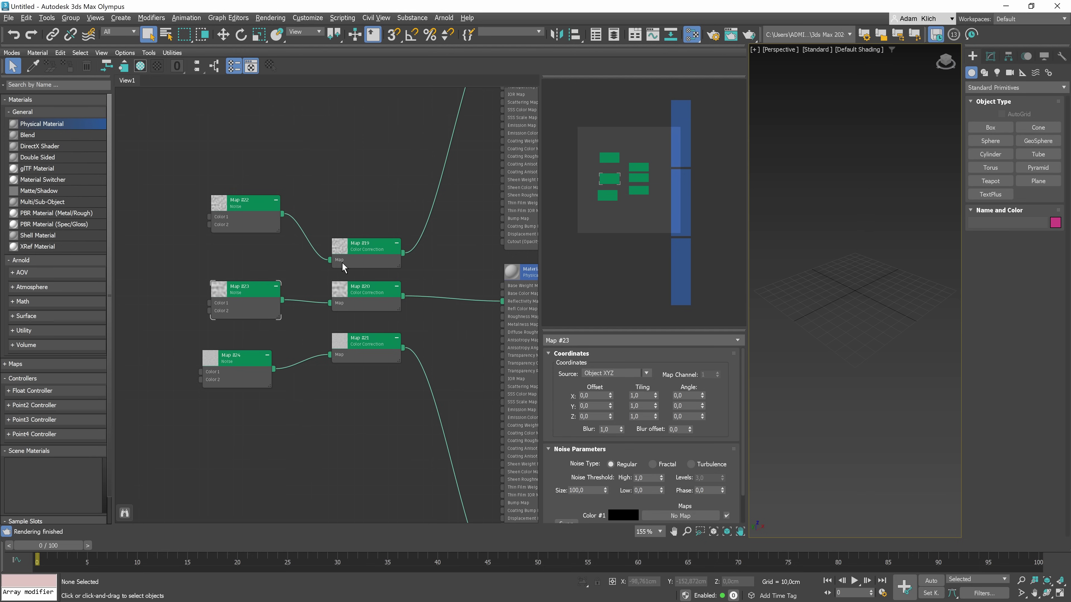
Show all additional parameters on the uppermost Color Correction node, place it higher in the view and expand its parameter list.
right_click(369, 249)
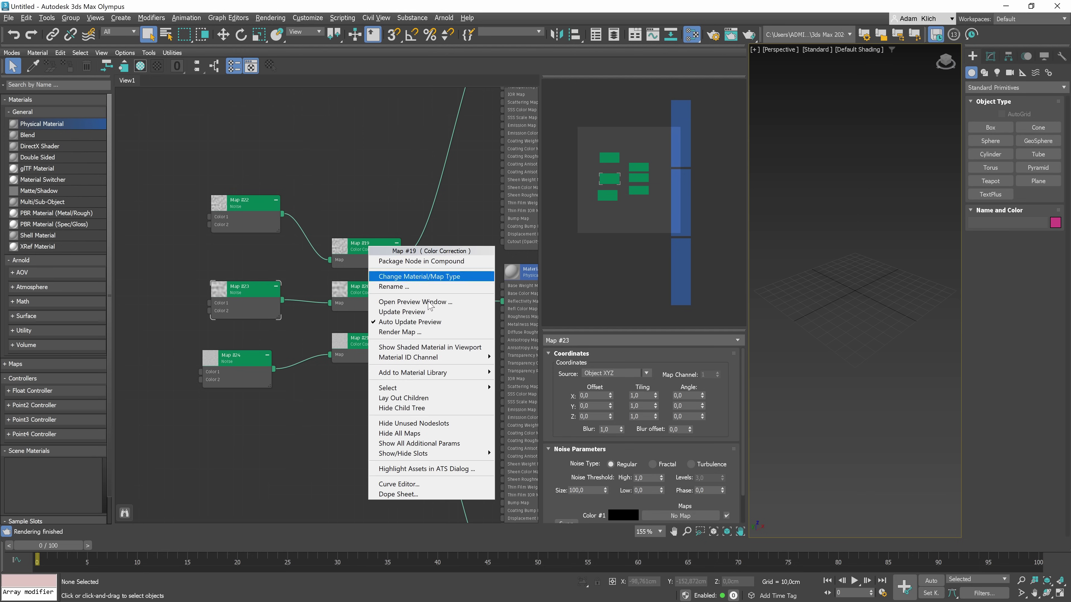
click(429, 444)
drag(376, 272, 402, 128)
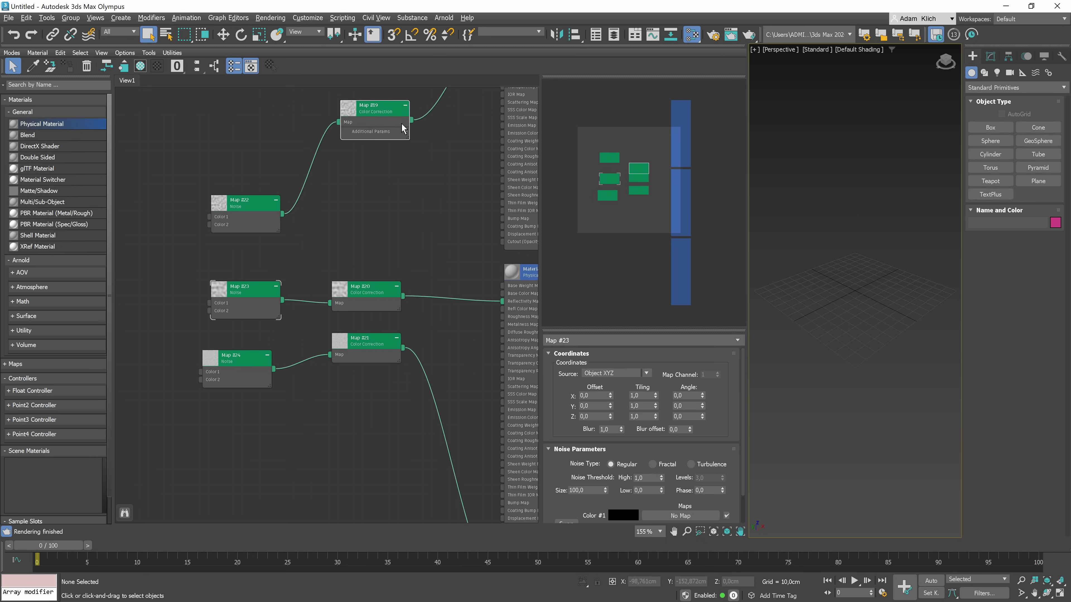
click(405, 132)
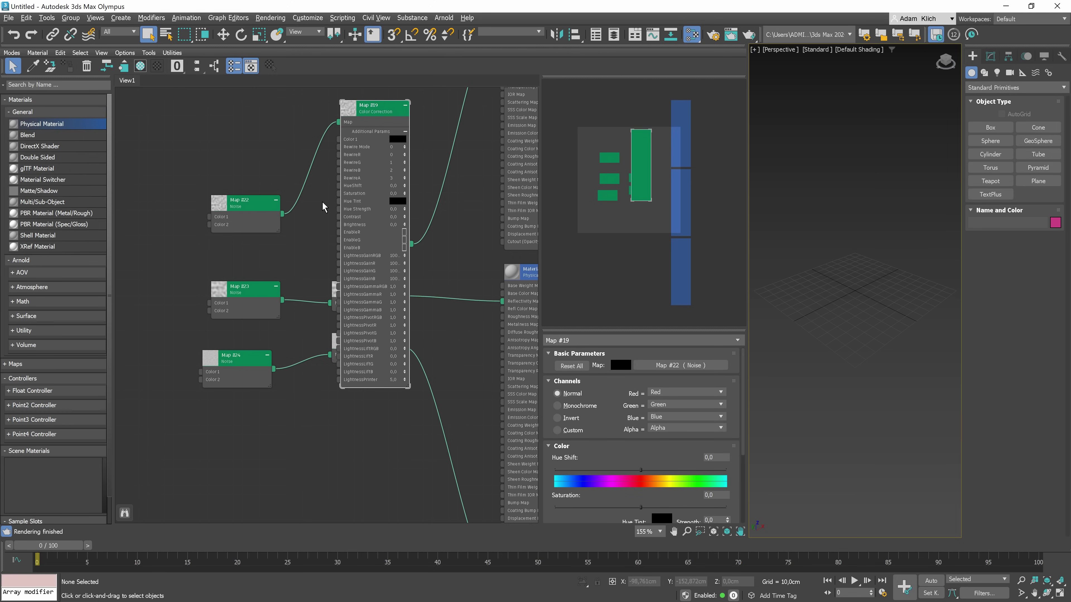
Attach a Linear Float controller with a value of 10 to the uppermost Color Correction's Saturation input and collapse the node's additional parameters.
drag(338, 193, 300, 177)
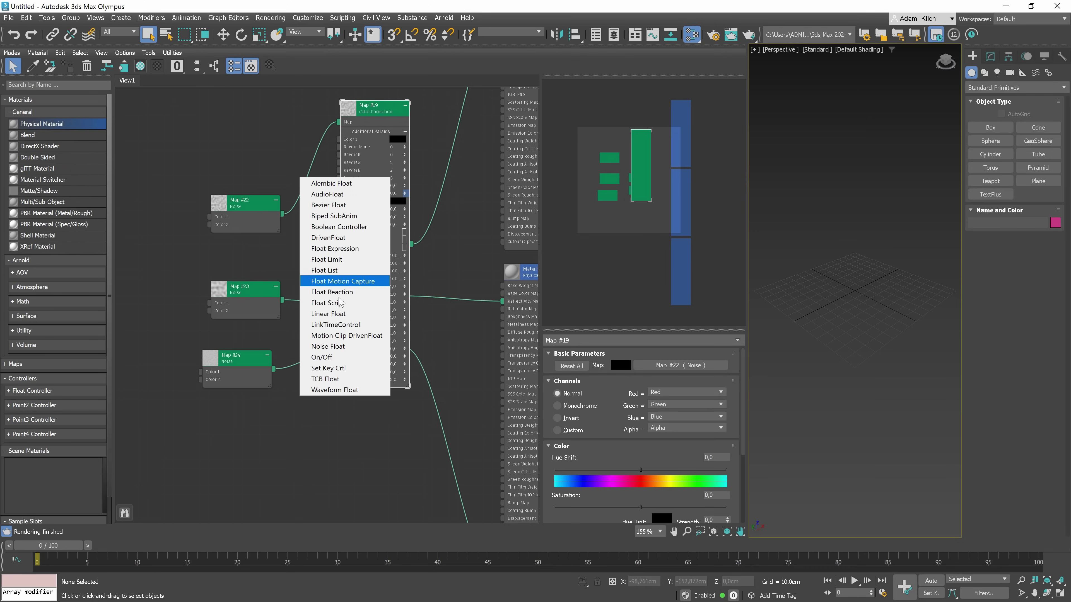
click(328, 314)
drag(313, 194, 228, 168)
click(238, 165)
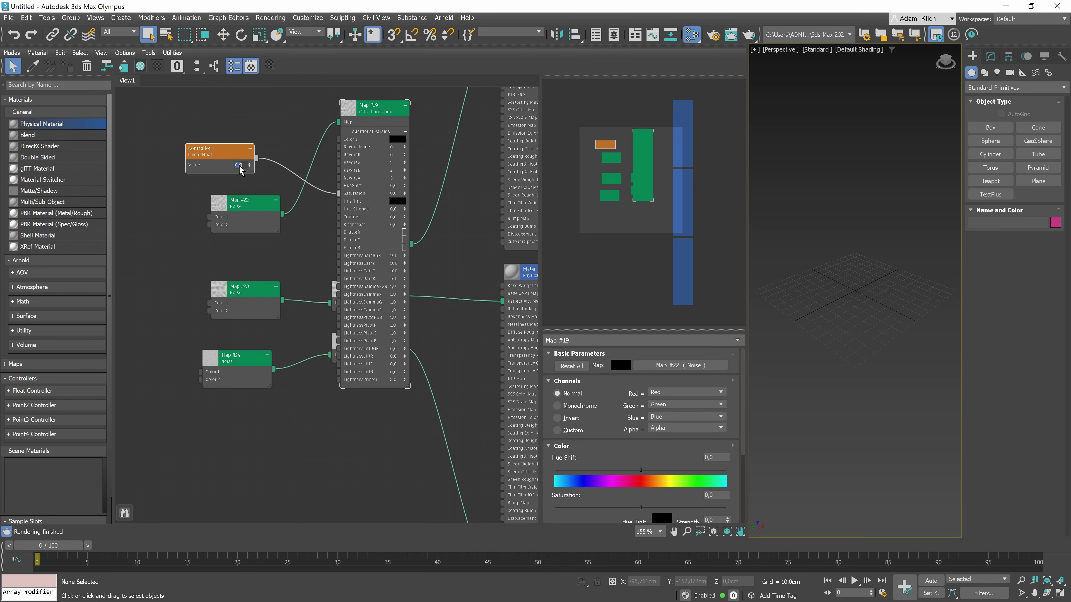
text(10)
key(Return)
drag(217, 153, 200, 179)
click(405, 131)
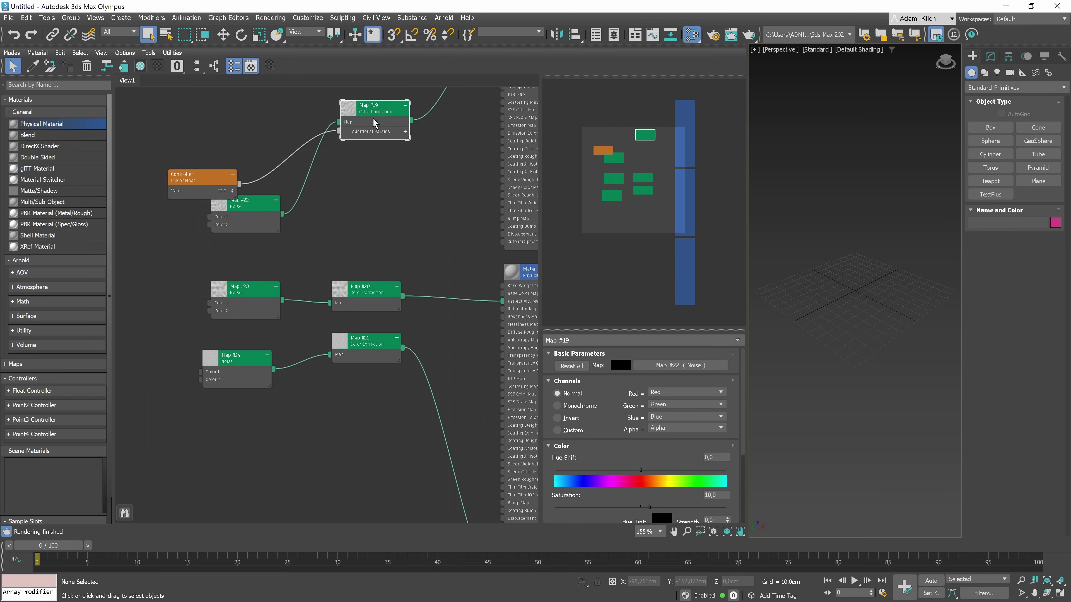
Show the middle Color Correction's additional parameters and connect the existing Linear Float controller to its Saturation input.
drag(371, 113, 368, 146)
drag(397, 309, 396, 223)
right_click(396, 223)
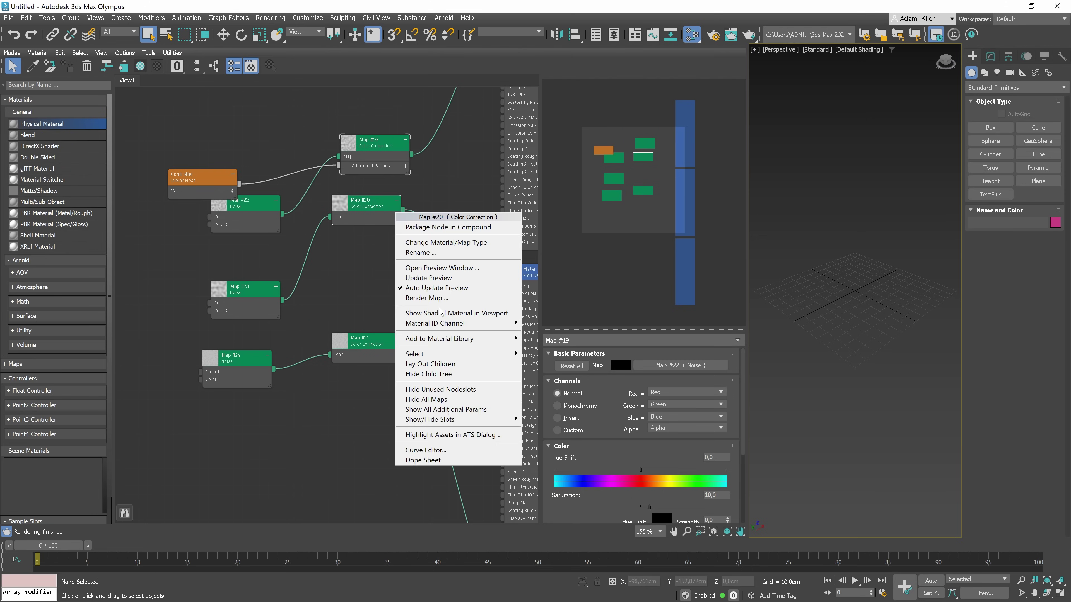
click(446, 410)
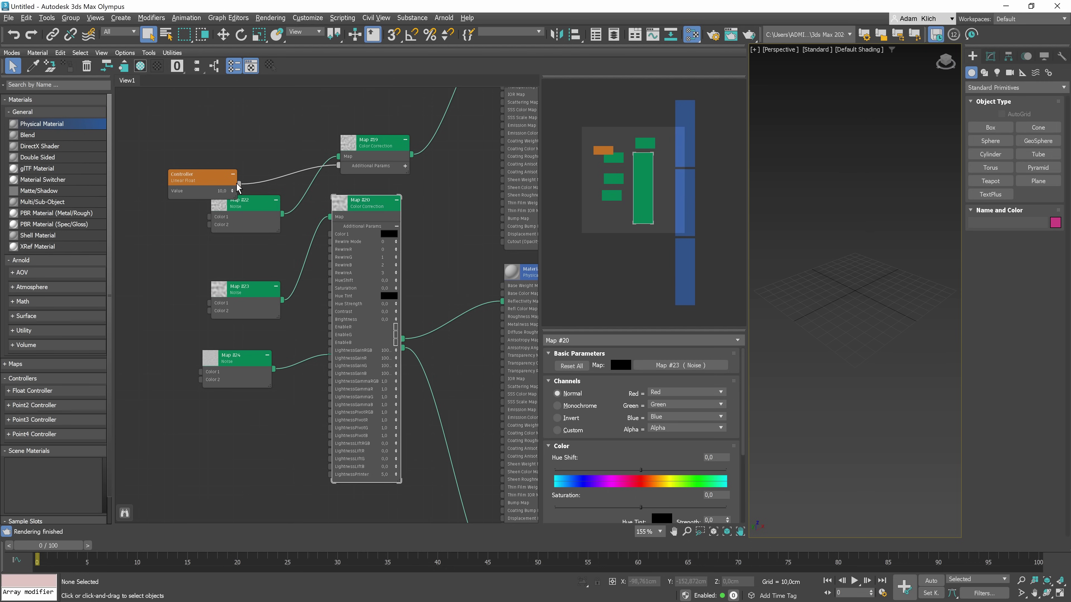
drag(239, 183, 330, 288)
click(396, 226)
Expose the lowest Color Correction's additional parameters and connect the shared Linear Float controller to its Saturation input.
right_click(369, 344)
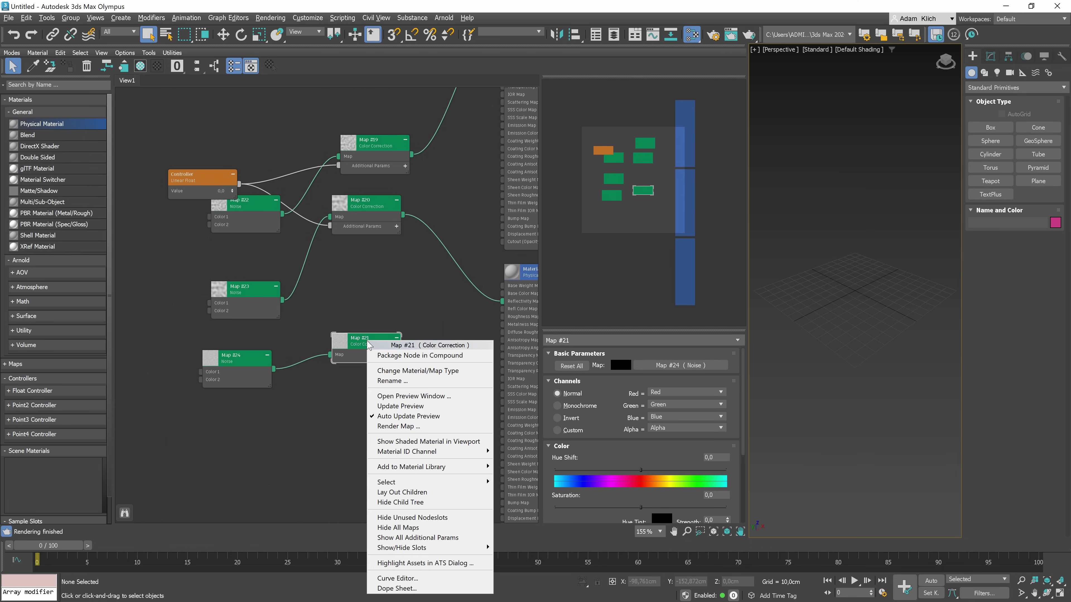
click(412, 517)
click(397, 363)
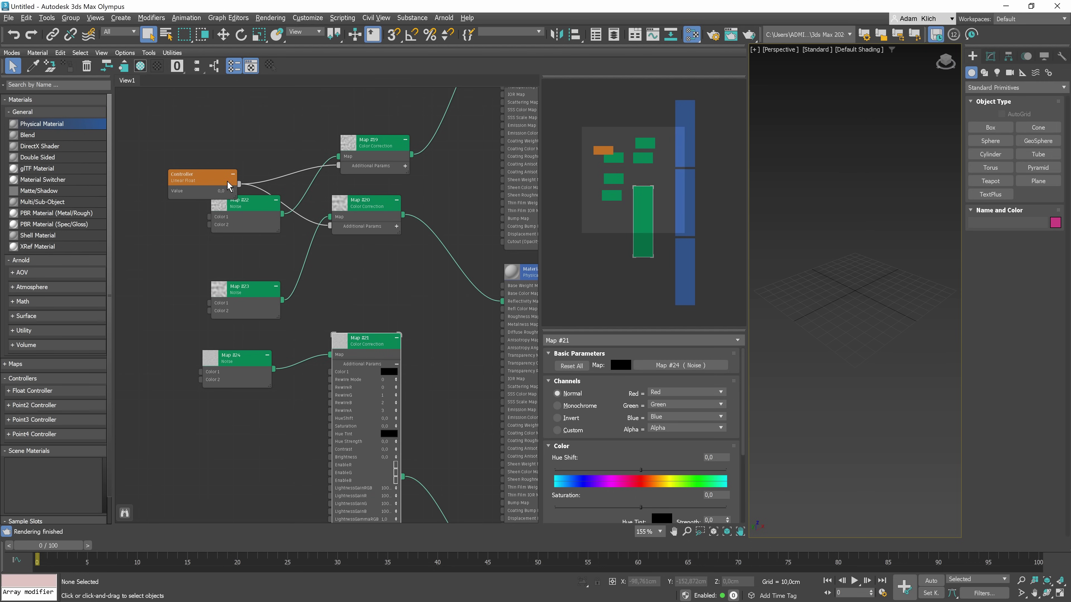
drag(239, 184, 330, 426)
Set the shared Linear Float controller to about 16.8 and check the Saturation of the other Color Correction maps.
mouse_move(203, 177)
mouse_down()
mouse_move(168, 194)
mouse_move(197, 203)
mouse_move(196, 167)
mouse_up()
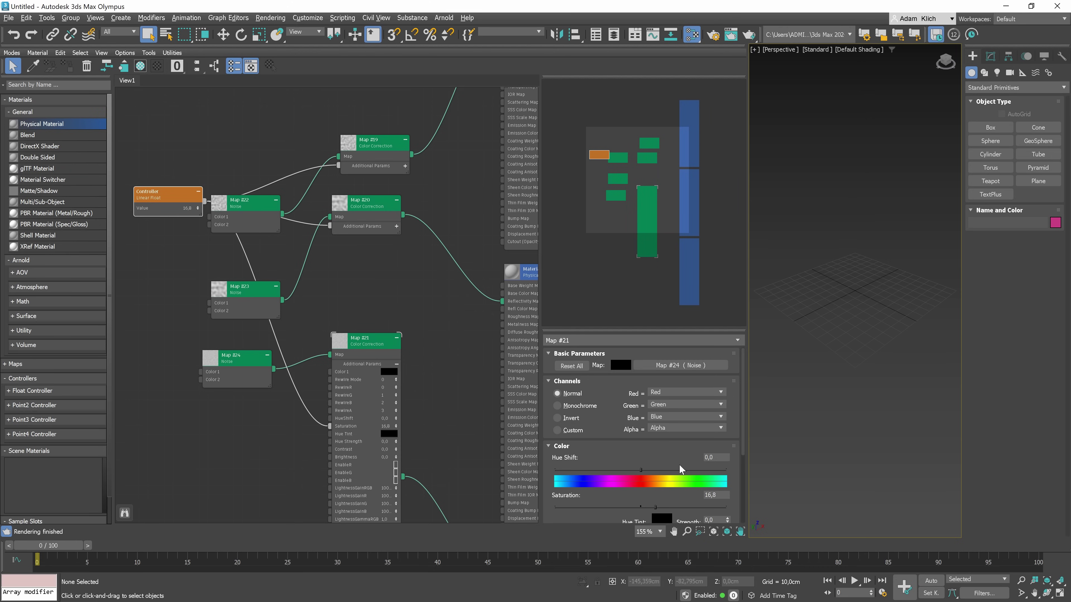
click(371, 211)
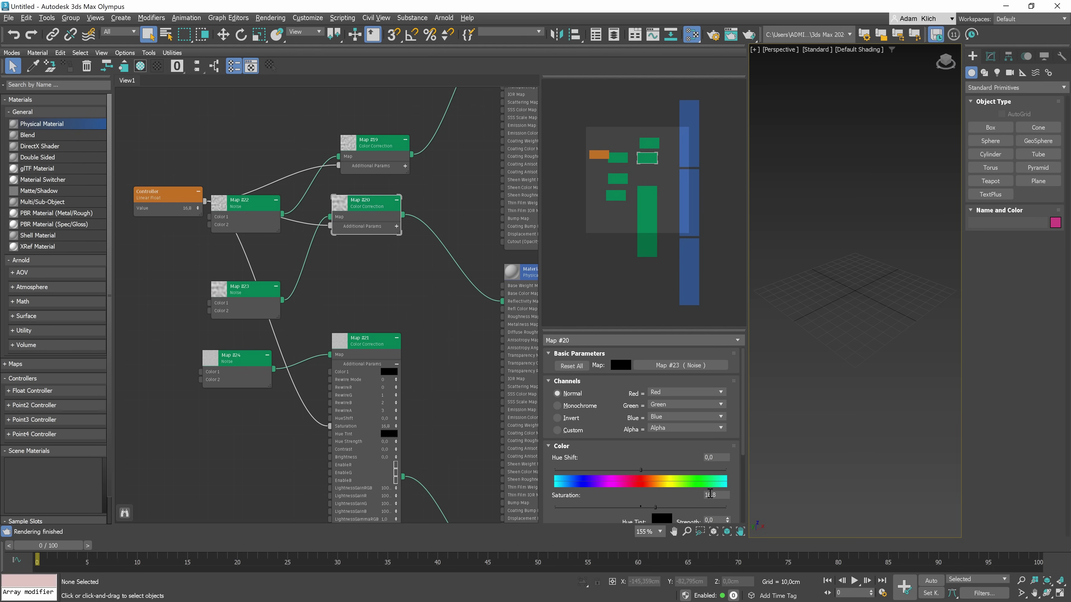
click(376, 146)
Select every node in View1 and delete the whole network.
scroll(387, 282, down, 5)
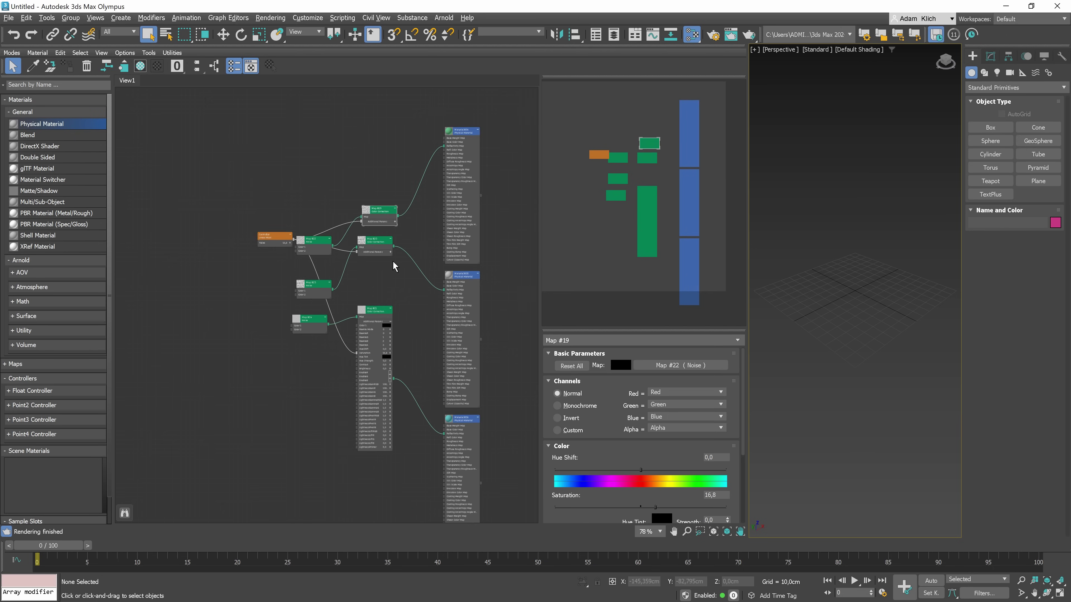
drag(510, 116, 241, 514)
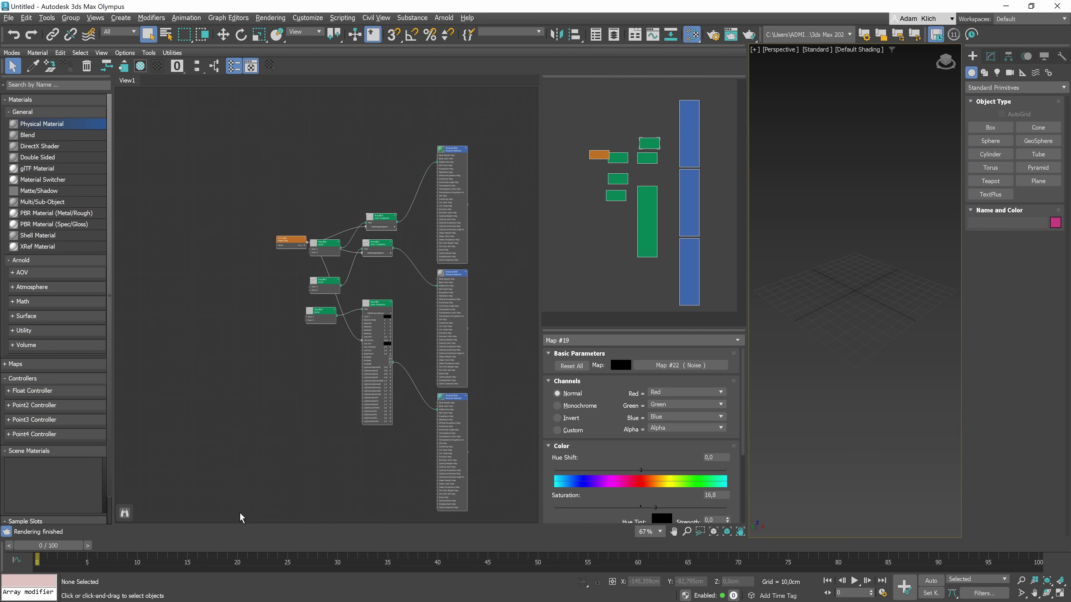
key(Delete)
Collapse the Controllers category in the Material/Map Browser.
click(23, 379)
click(23, 379)
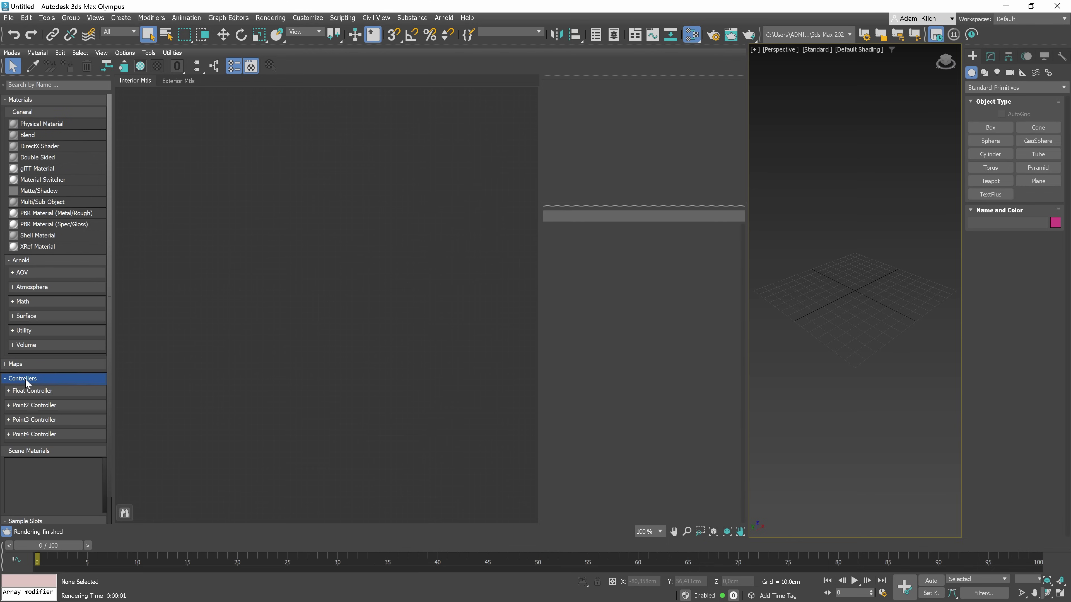
click(26, 378)
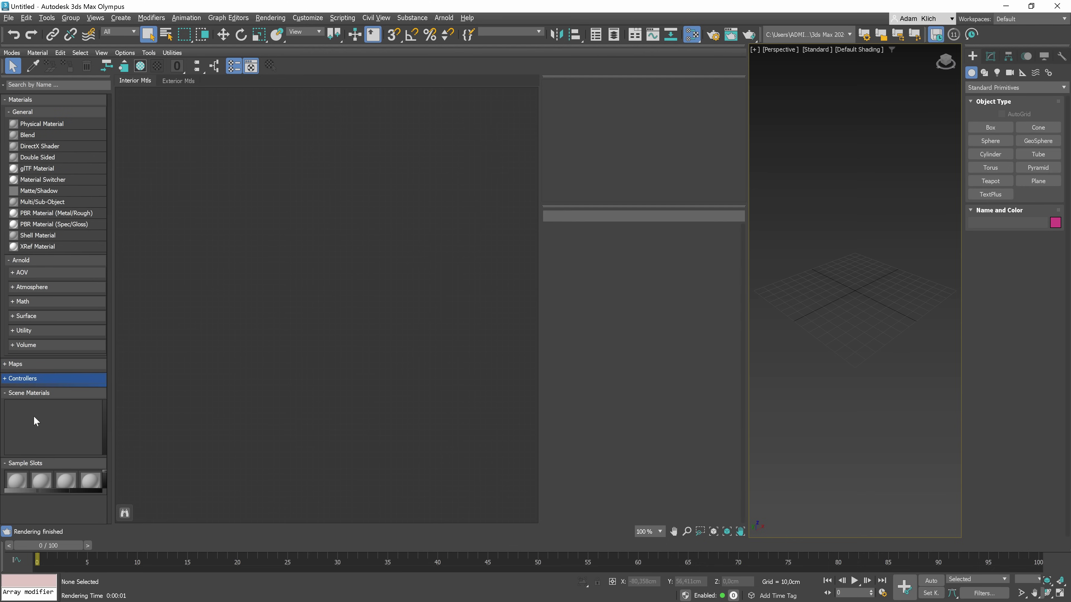
click(33, 463)
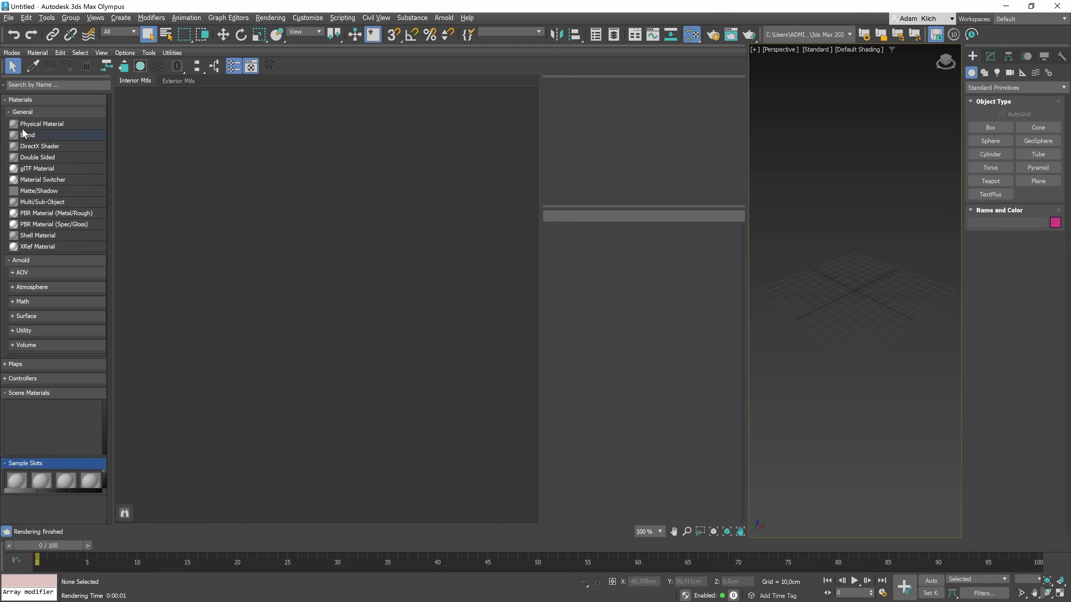
Add a Physical Material and an OSL Checker texture to the Interior Mtls view, with the Checker placed beside the material's inputs.
drag(26, 124, 328, 198)
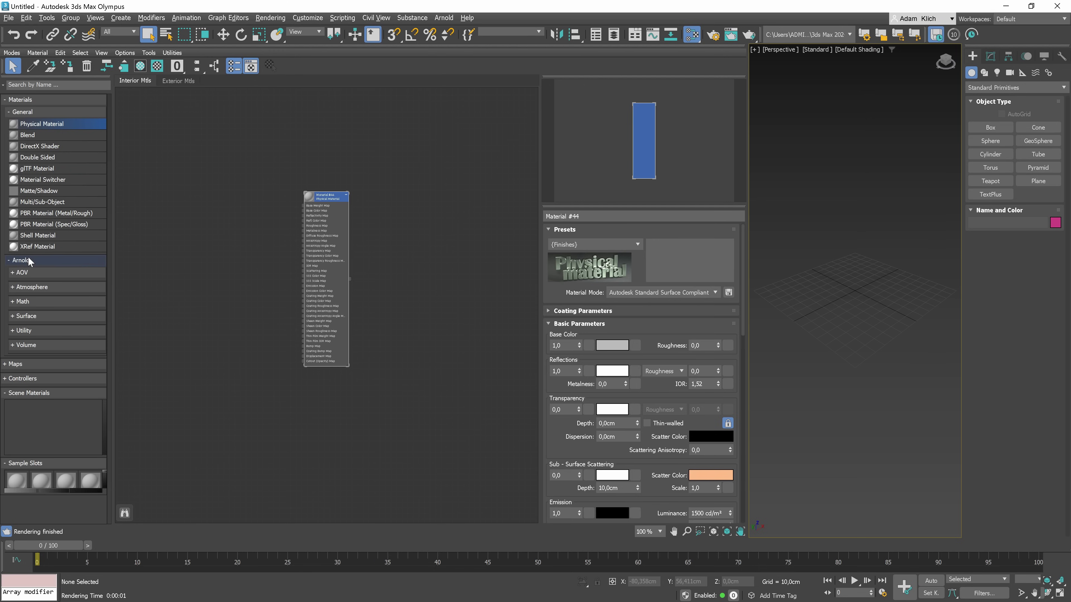
click(32, 364)
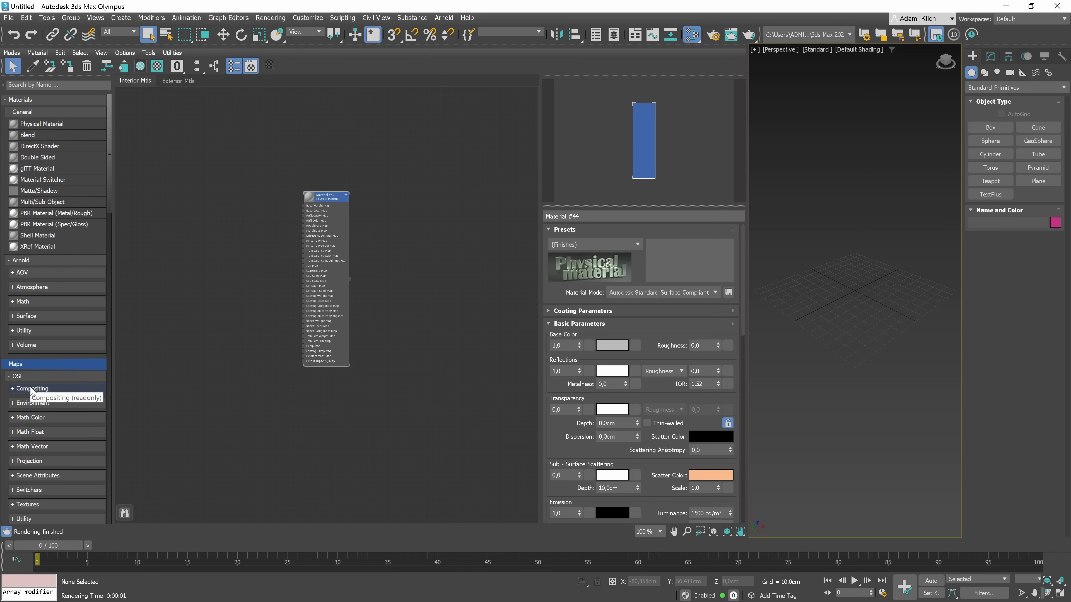
scroll(37, 446, down, 2)
click(32, 471)
scroll(31, 469, down, 2)
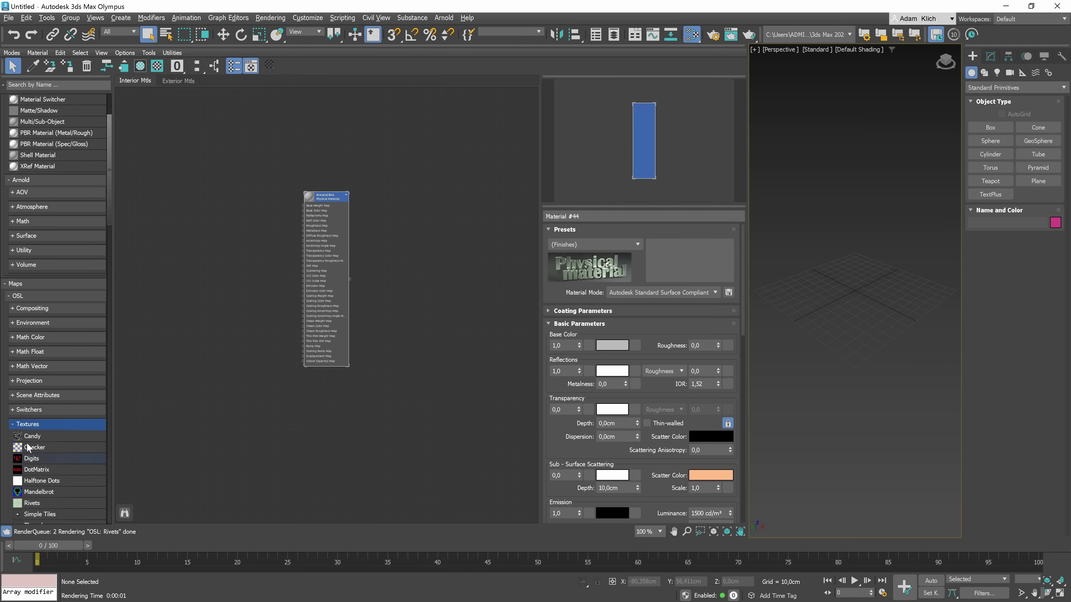
drag(31, 447, 259, 213)
scroll(282, 223, up, 4)
middle_drag(299, 199, 354, 226)
scroll(353, 226, up, 1)
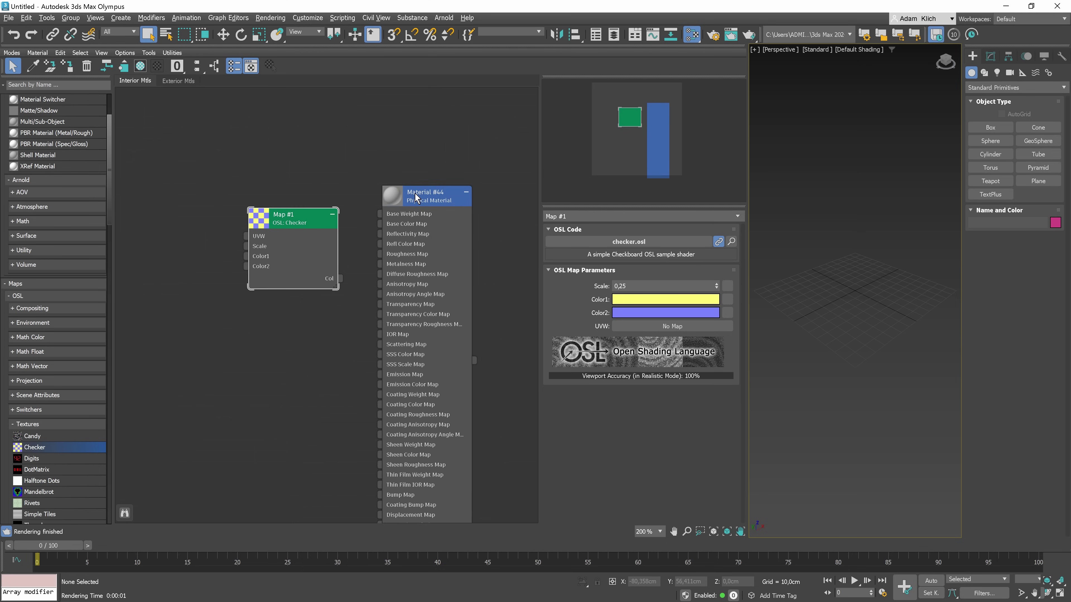
Set the Physical Material's base color to teal by lowering the red component to 0.067.
click(415, 198)
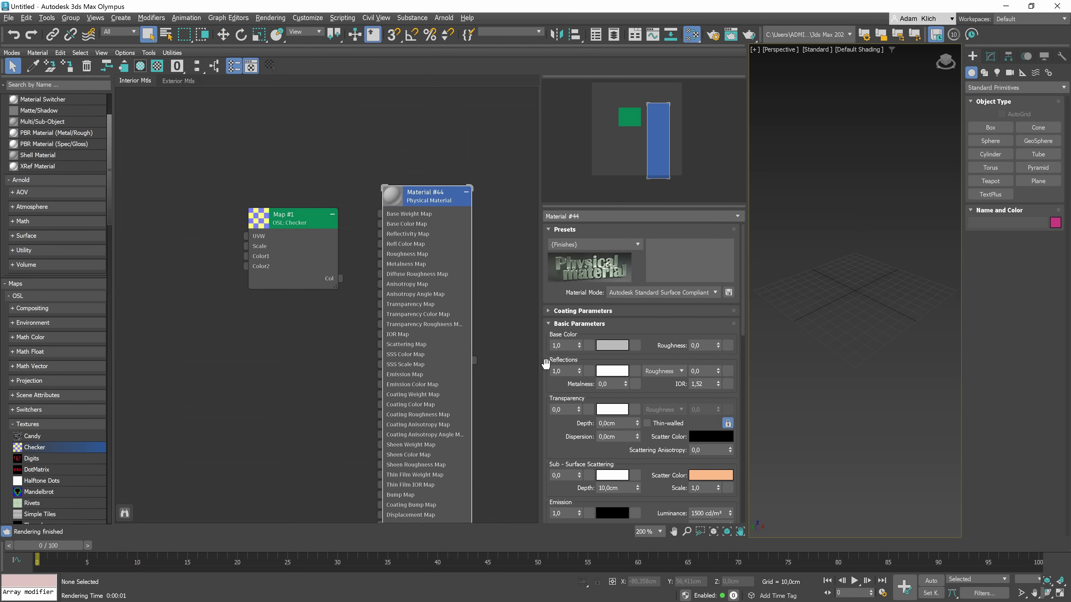
click(606, 346)
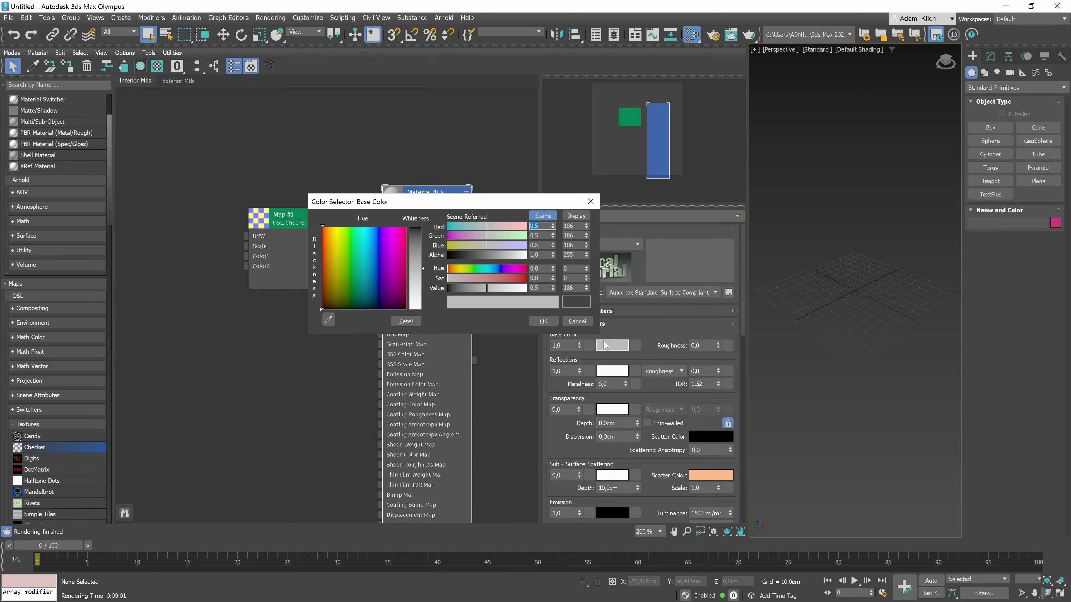
drag(455, 231, 451, 231)
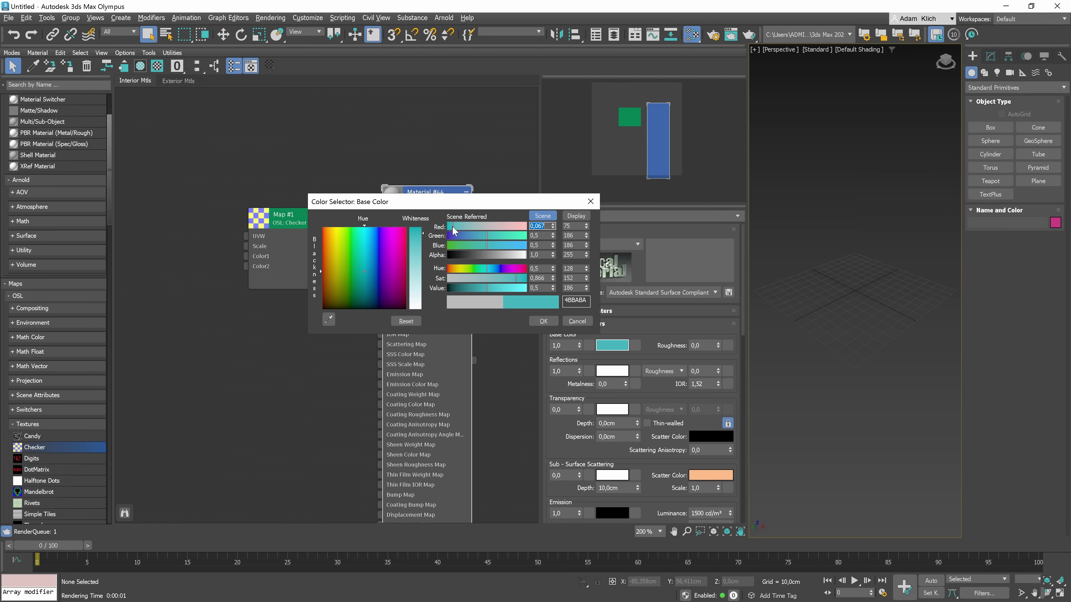
click(548, 320)
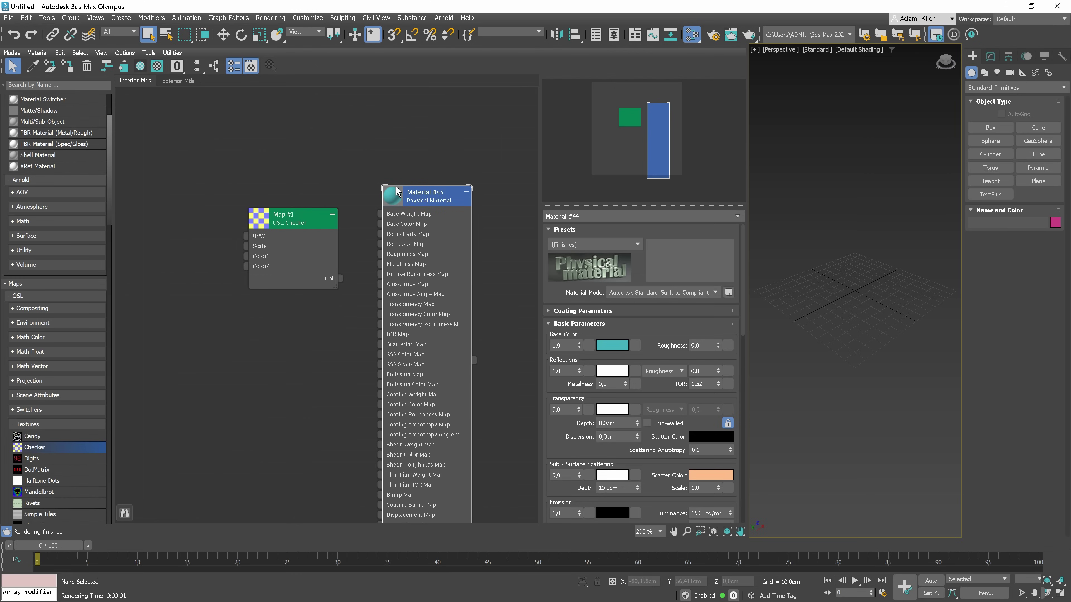
Try a base color weight of 0.5 on the Physical Material and restore it to 1.0.
drag(566, 346, 486, 346)
text(0,5)
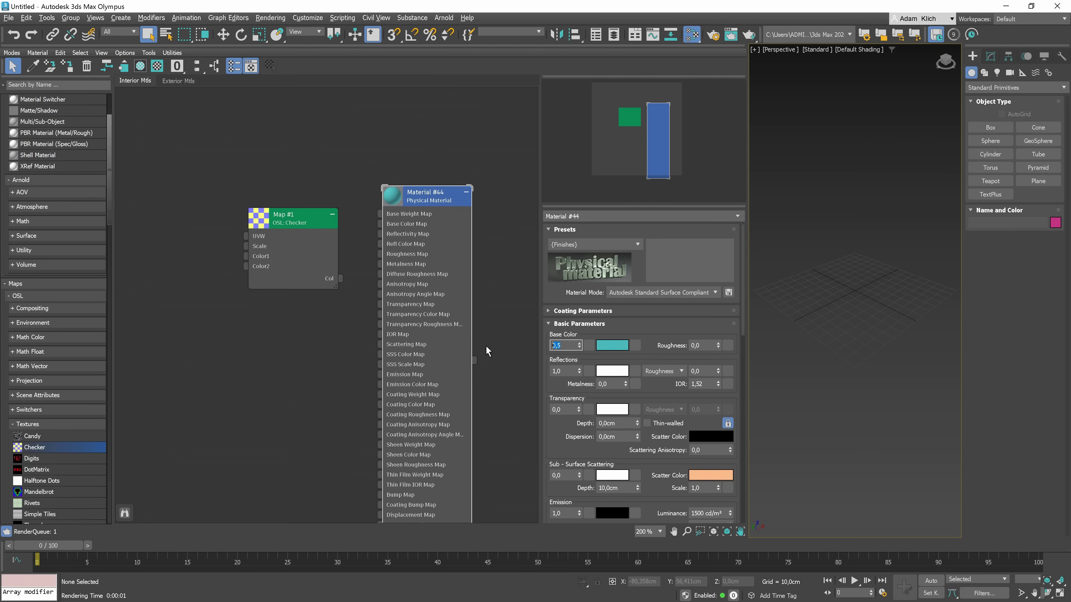
key(Return)
text(1)
key(Return)
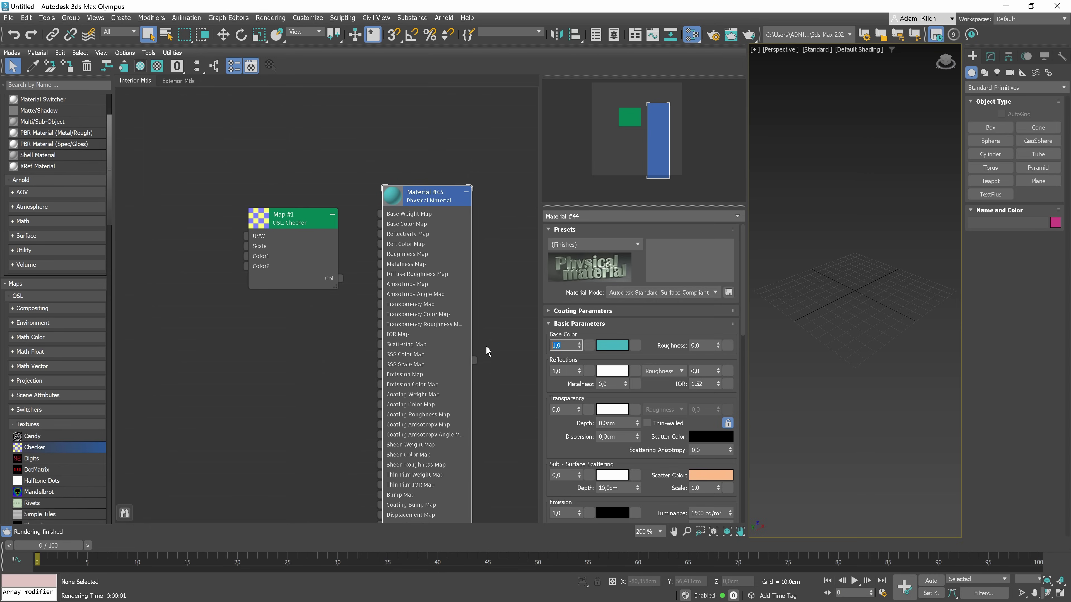
click(505, 365)
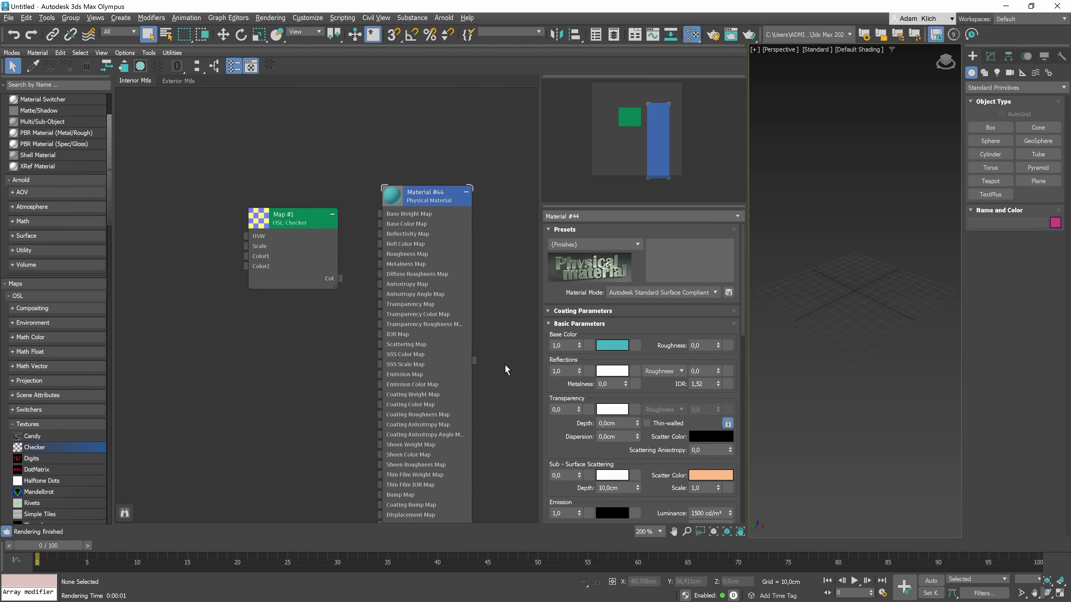
Create a General Cellular map on the Physical Material's Base Color Map input and place it above the OSL Checker.
drag(379, 224, 320, 173)
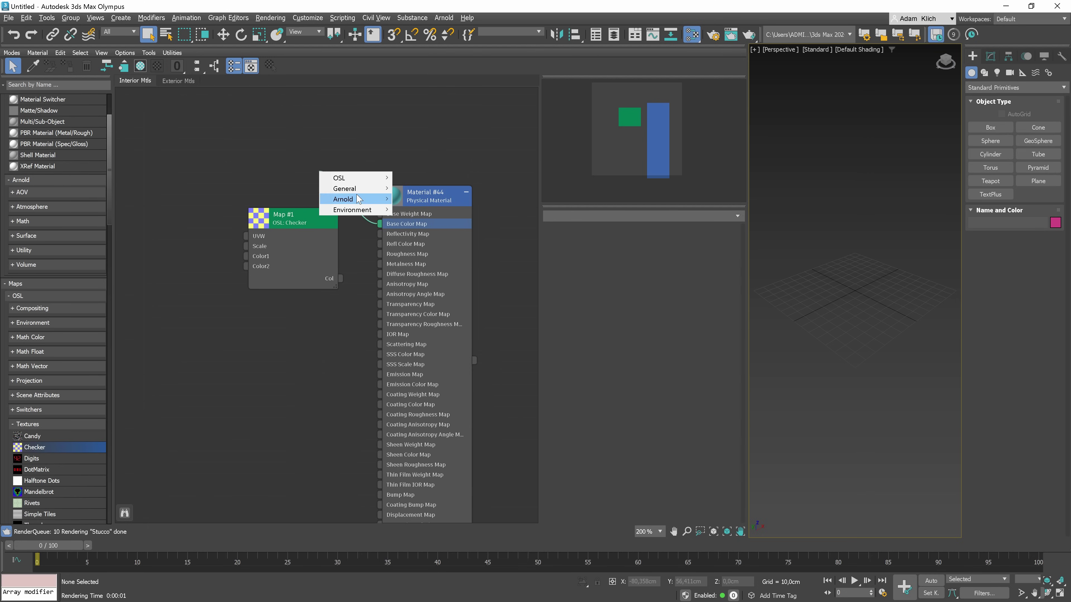
mouse_move(358, 188)
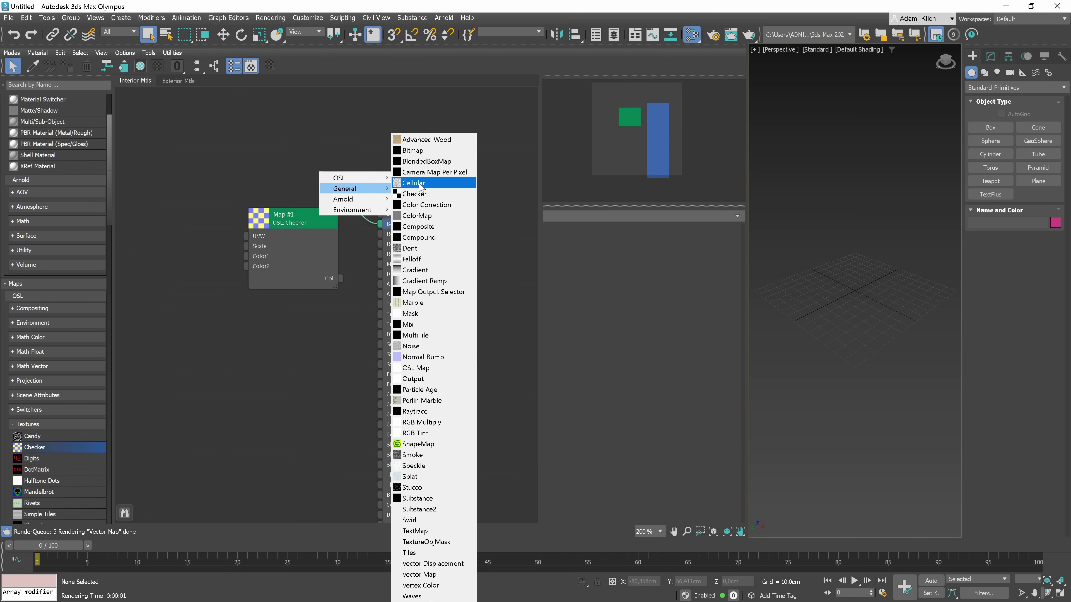
click(419, 185)
drag(337, 194, 291, 173)
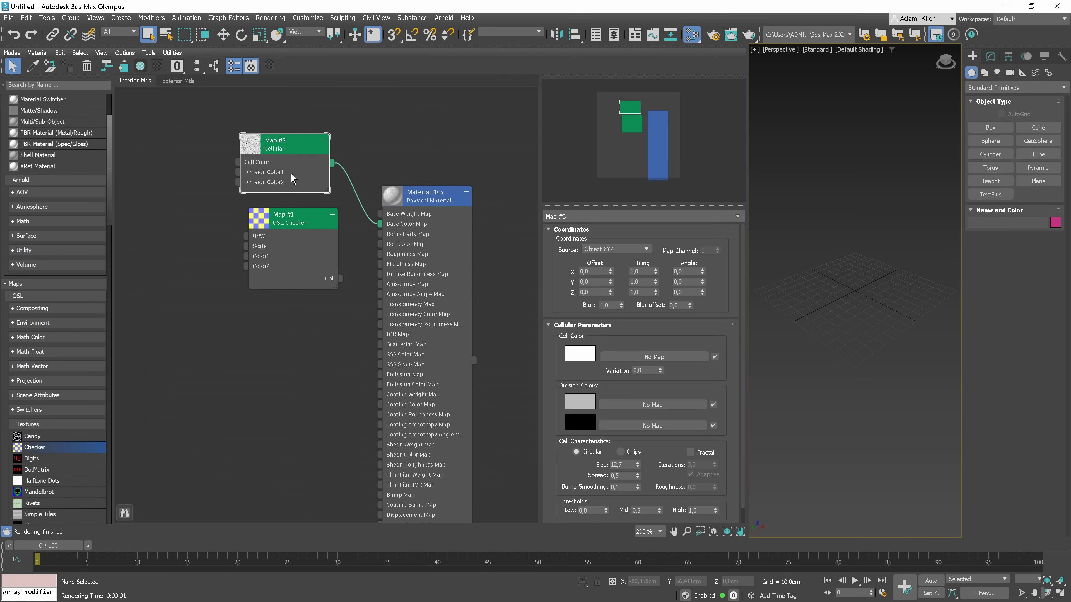
Replace the Cellular map on the Base Color Map input with the OSL Checker's Col output, detaching and reconnecting the wire once.
drag(340, 278, 381, 224)
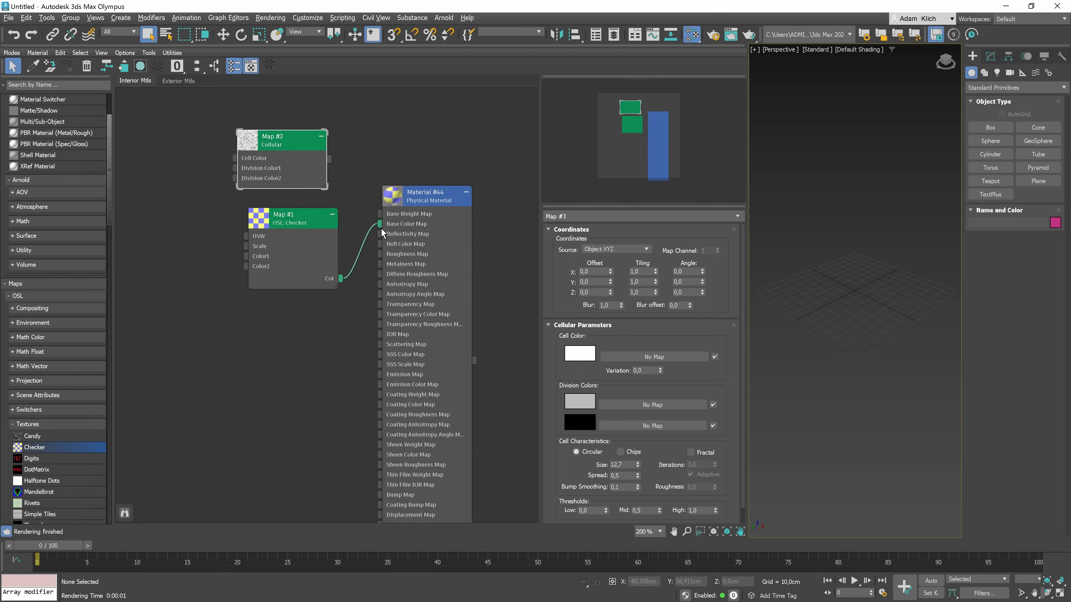
drag(380, 224, 354, 241)
drag(341, 280, 382, 223)
Search the Material/Map Browser for "checker" and add the General Checker map below the OSL Checker node.
click(45, 85)
text(checker)
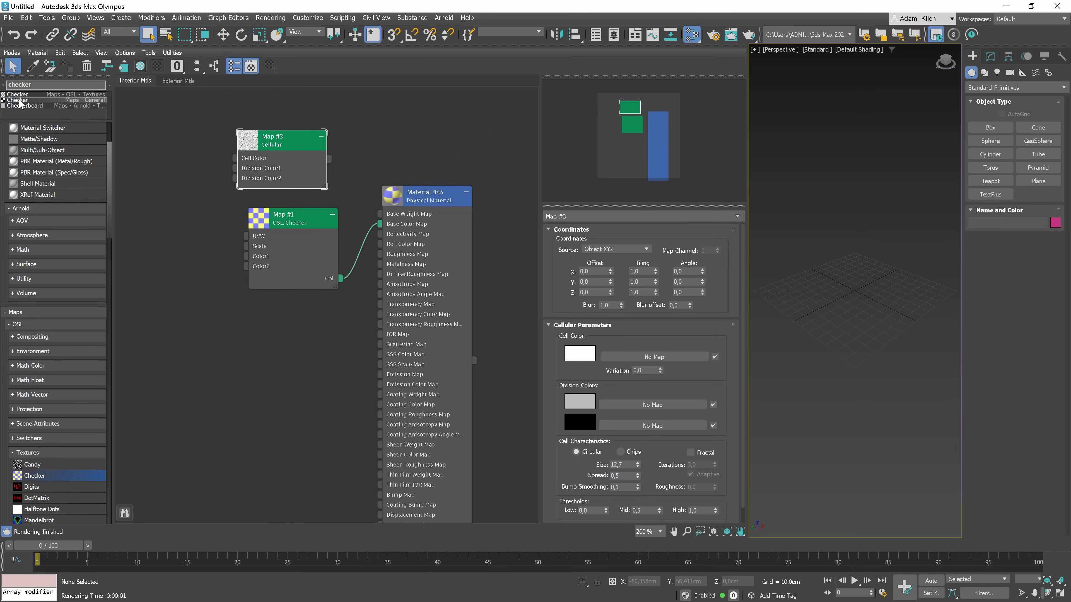
drag(26, 100, 286, 331)
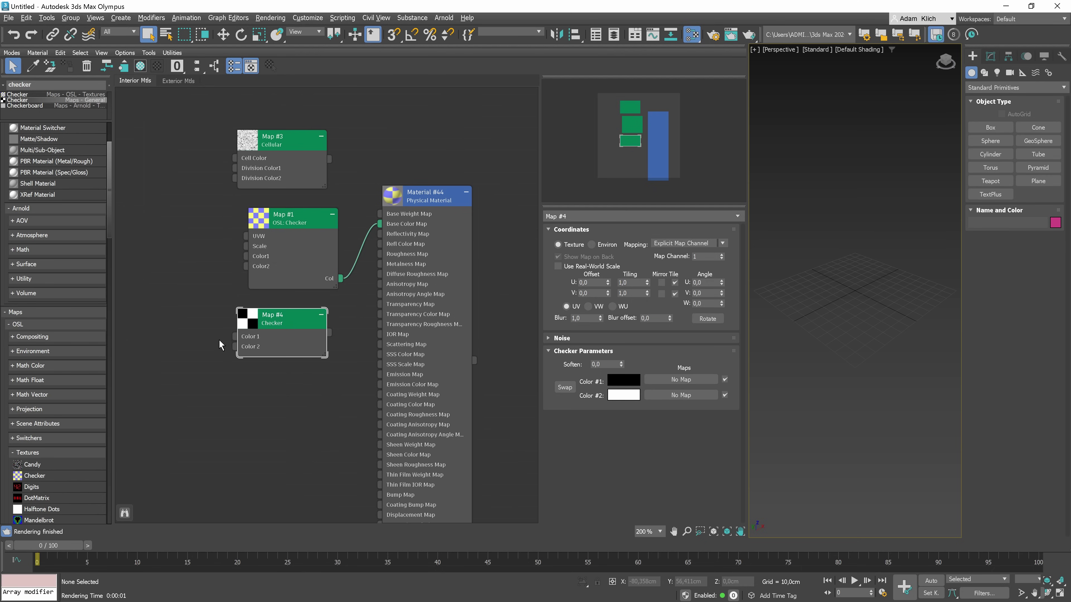
Replace the OSL Checker on the Physical Material's Base Color Map input with the General Checker's output.
click(261, 388)
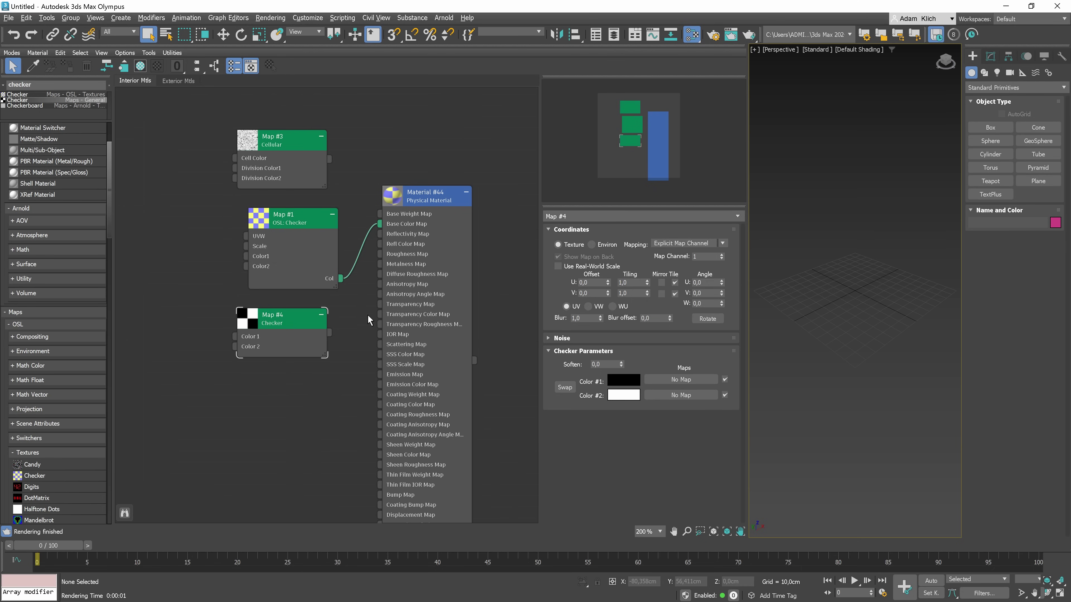
drag(329, 332, 381, 224)
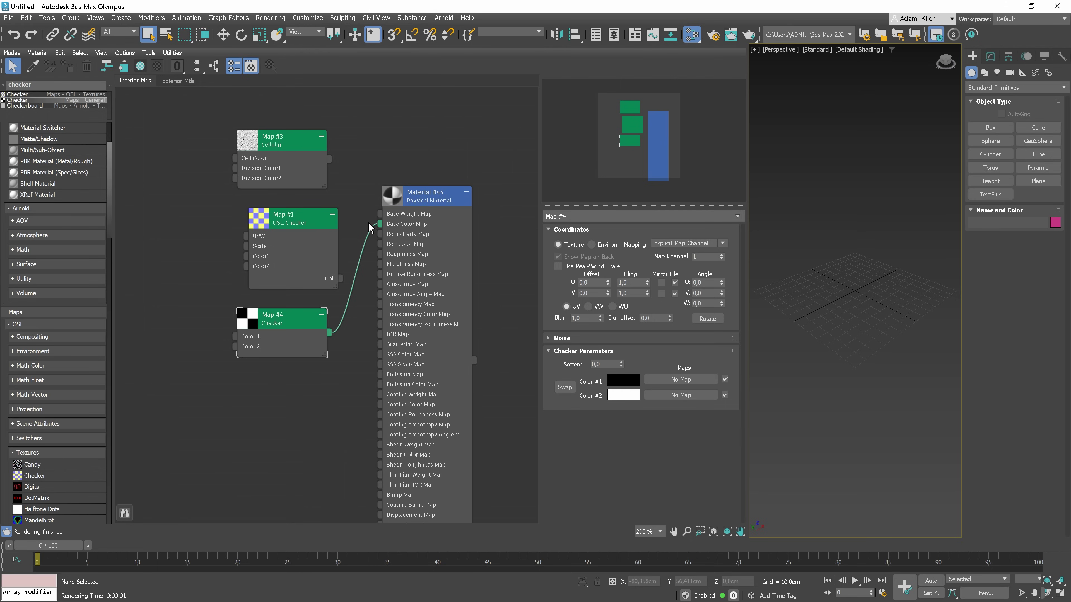
Try adding a second General Physical Material to the node view, and delete it.
right_click(352, 186)
mouse_move(380, 191)
mouse_move(485, 191)
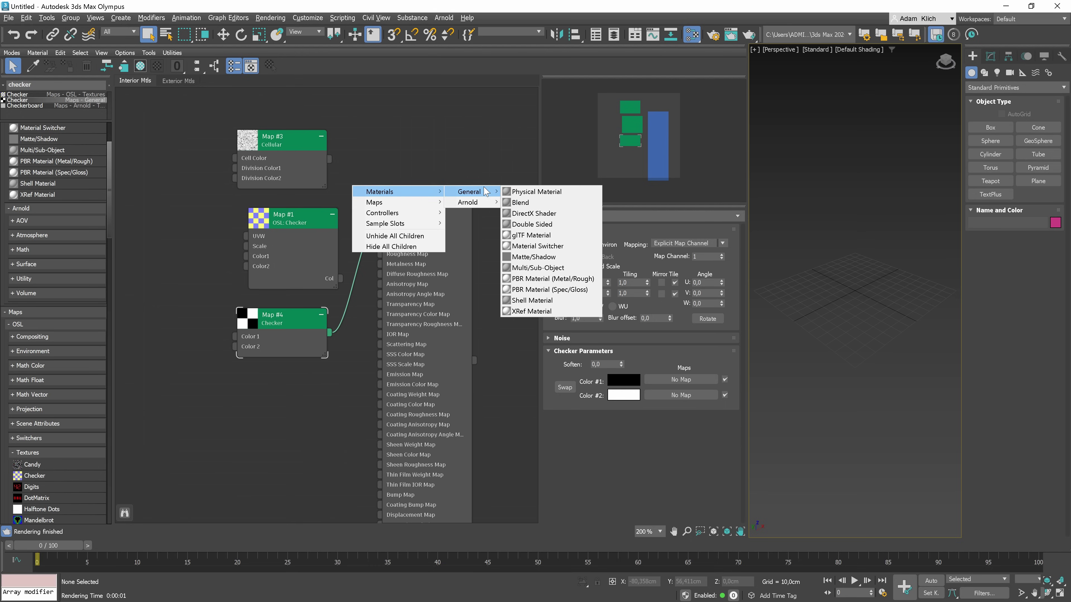
click(531, 192)
key(Delete)
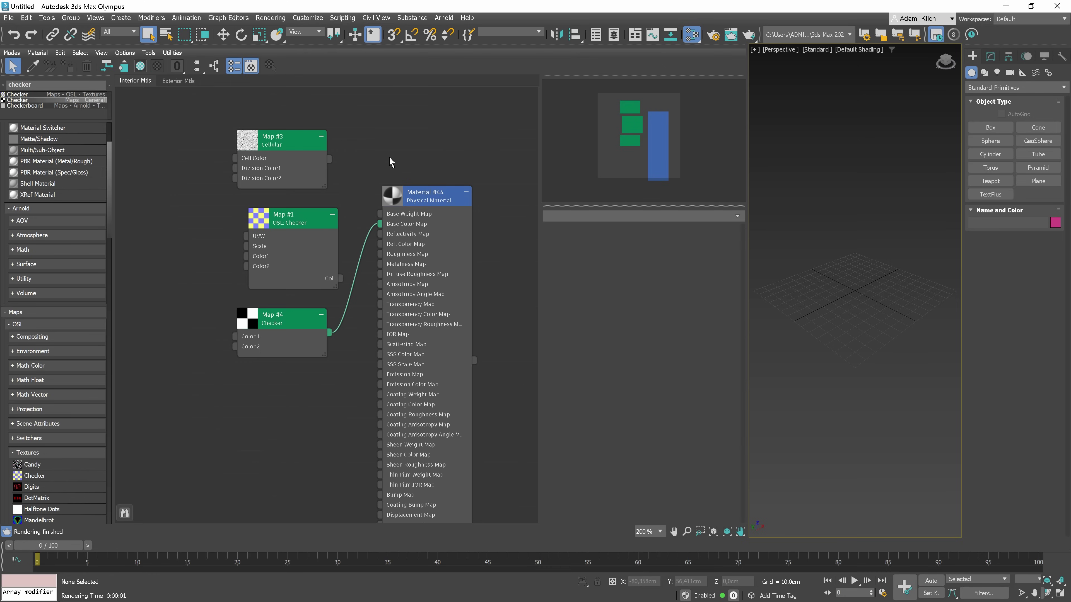
Add a Color Correction map near the Physical Material and move the Cellular and OSL Checker nodes up to make room.
right_click(389, 162)
mouse_move(416, 175)
mouse_move(523, 190)
click(590, 207)
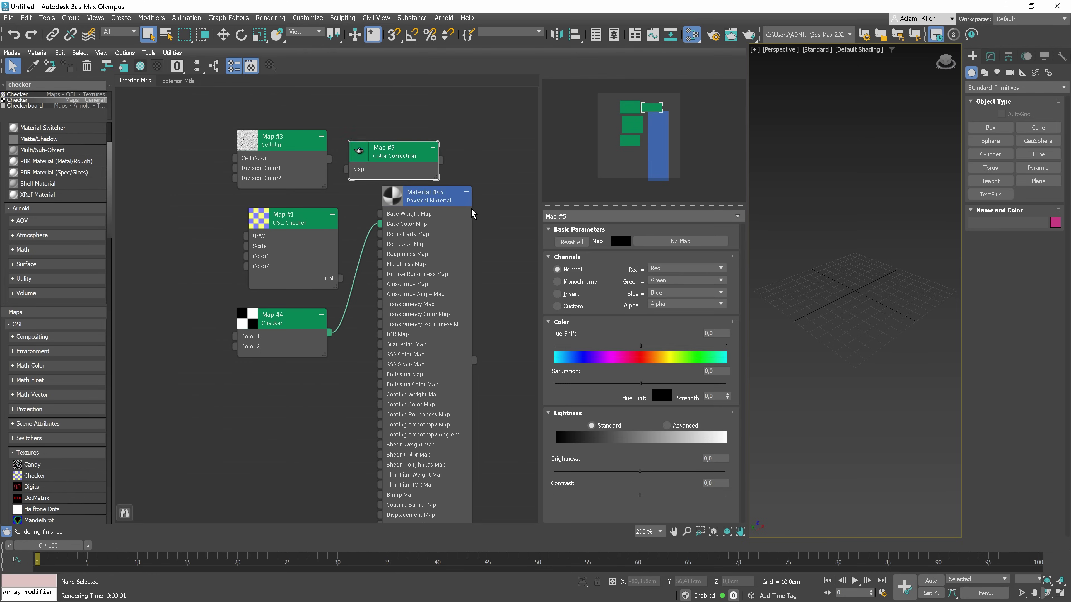
drag(407, 160, 396, 173)
drag(290, 104, 223, 286)
drag(287, 219, 264, 151)
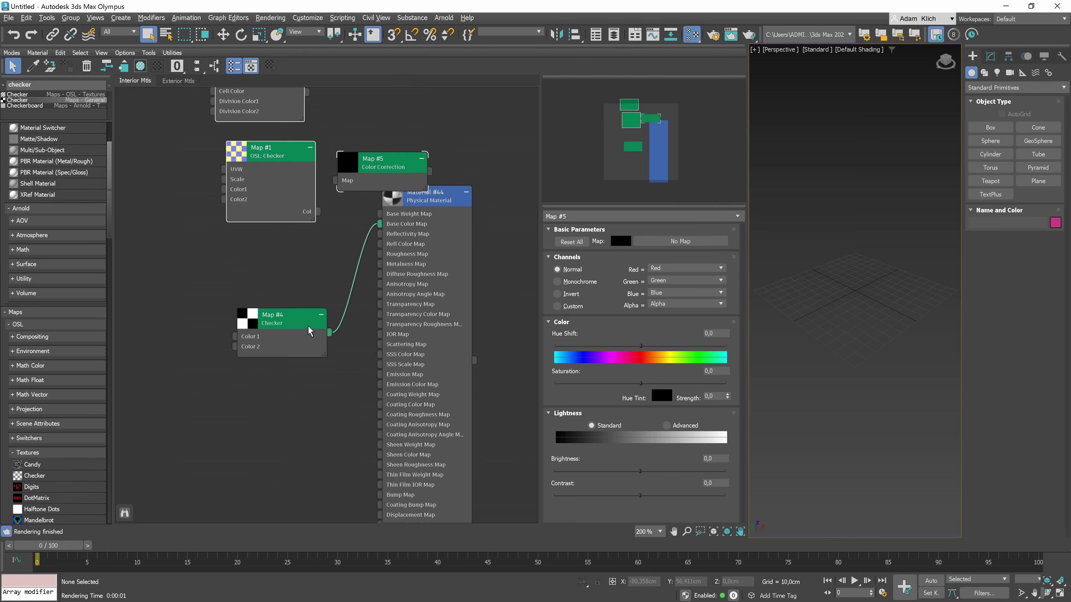
Place the Color Correction node between the General Checker and the Physical Material, wiring Checker into its Map input and its output into Base Color Map.
drag(308, 326, 186, 326)
drag(388, 171, 300, 283)
drag(207, 332, 246, 292)
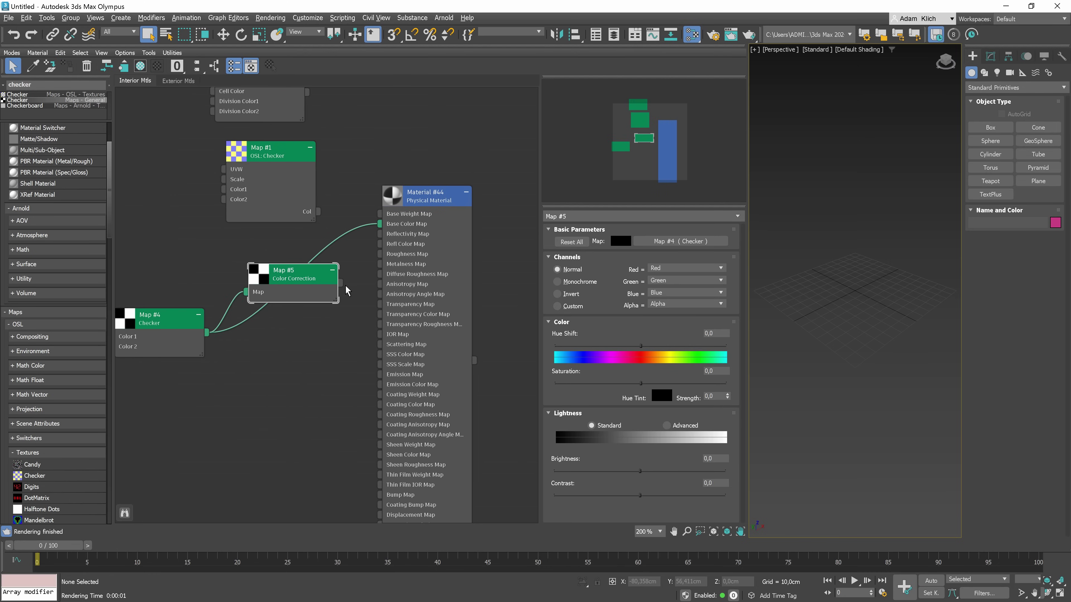
drag(340, 283, 380, 224)
Set the General Checker's Color 1 to red D50000 and its Color 2 to light cyan.
double_click(165, 321)
click(613, 382)
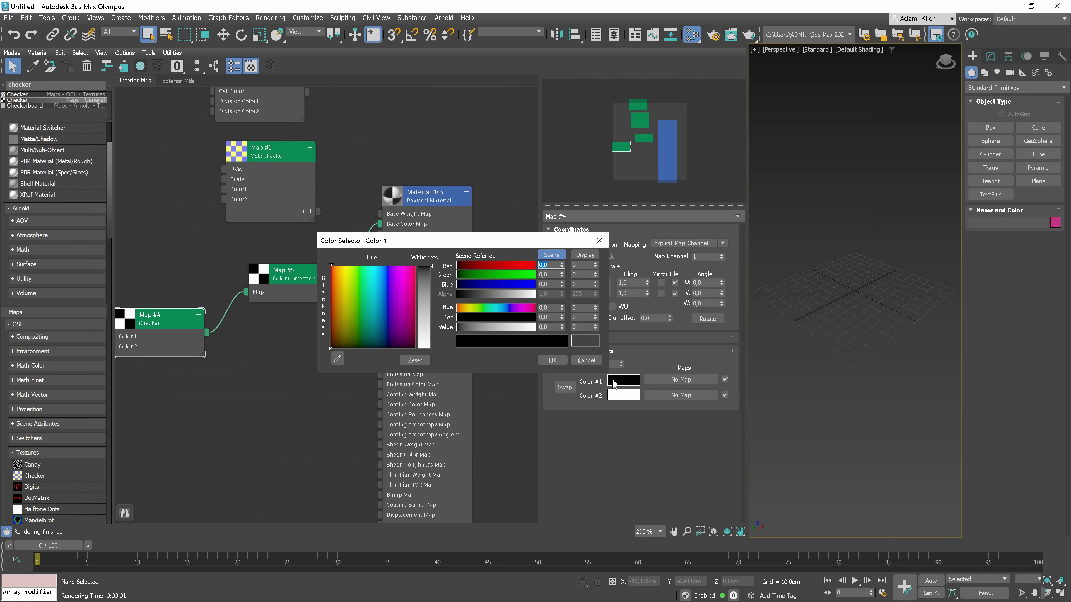
drag(482, 263, 535, 265)
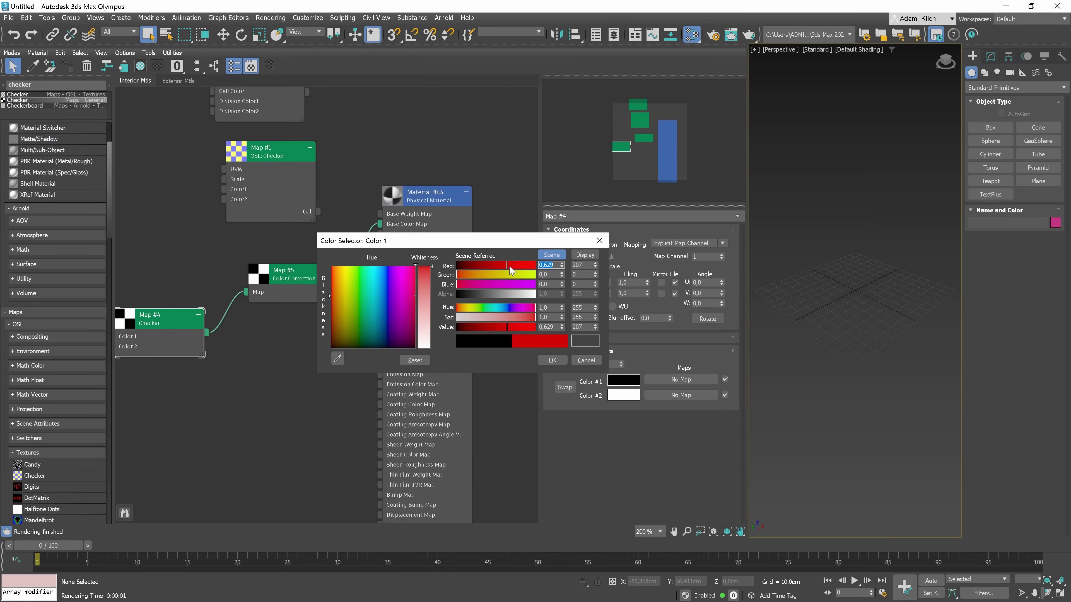
click(552, 360)
click(617, 393)
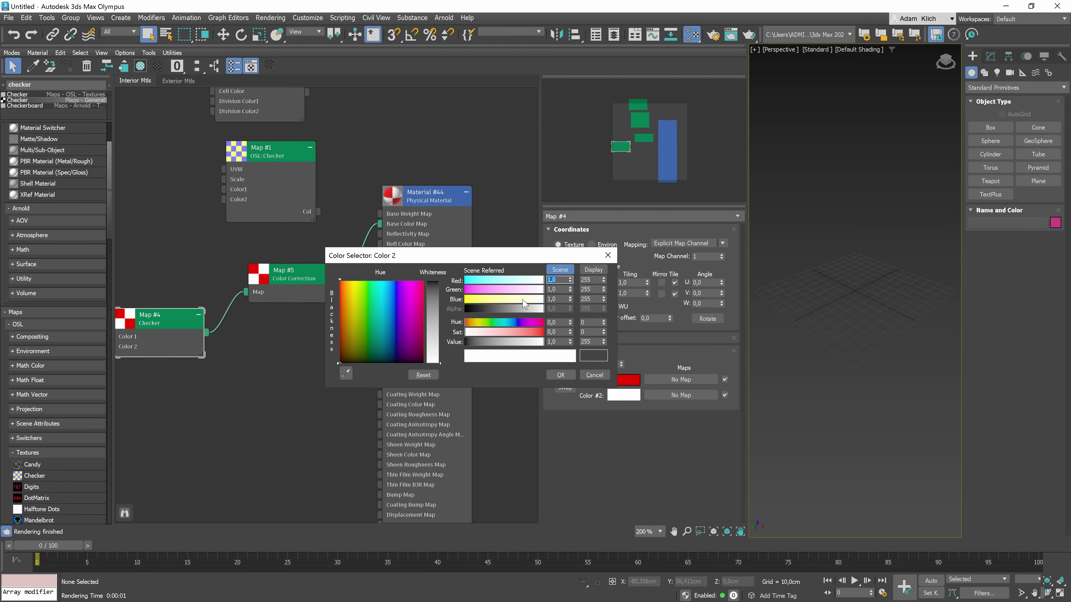
drag(507, 279, 477, 280)
click(558, 375)
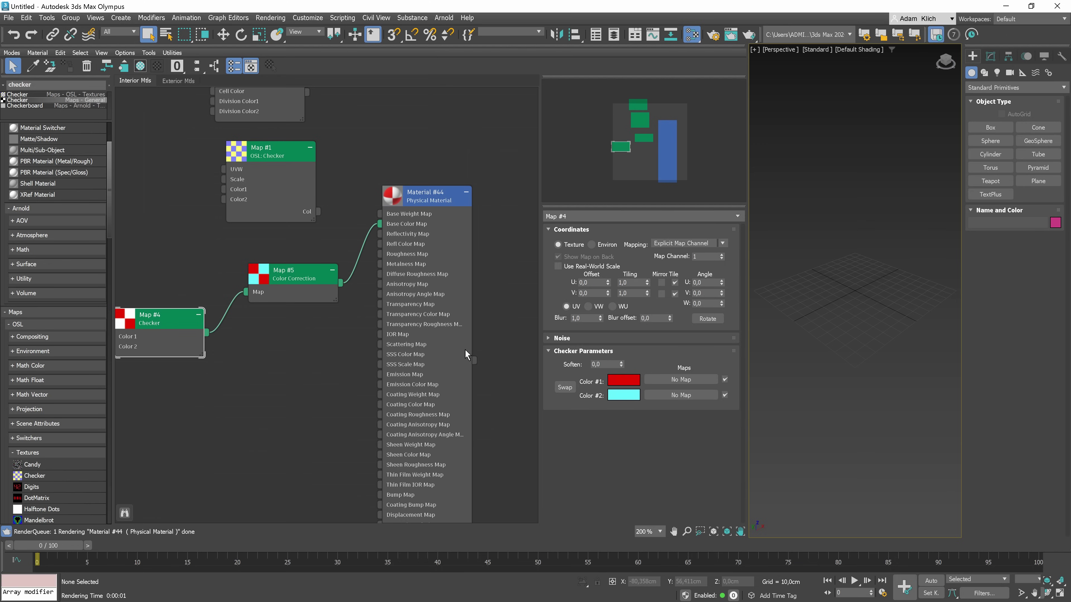
Lower the Color Correction map's saturation to about -68.7.
click(275, 280)
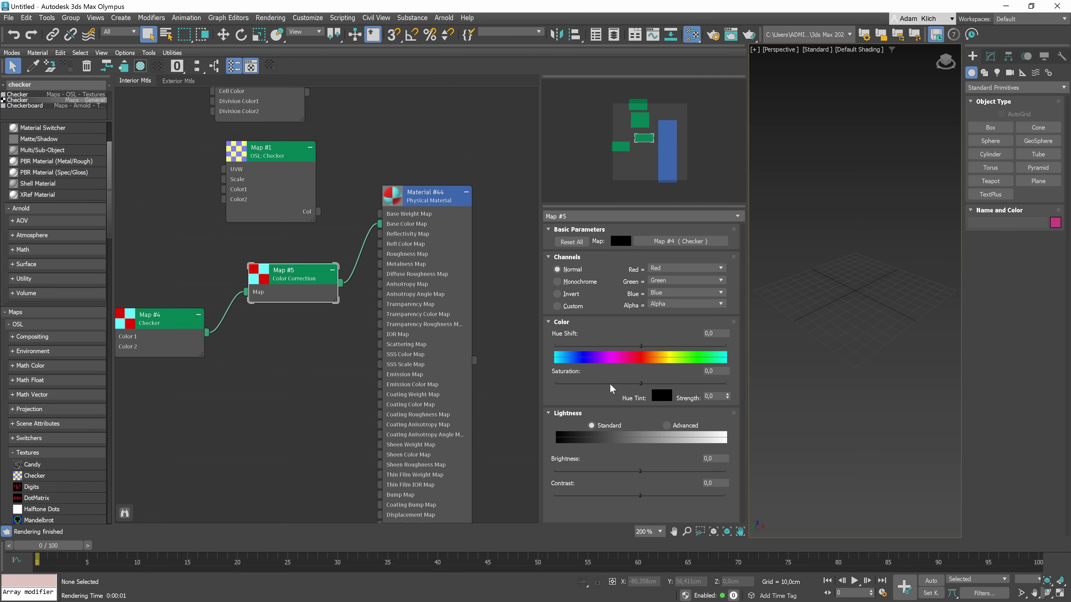
drag(610, 384, 581, 383)
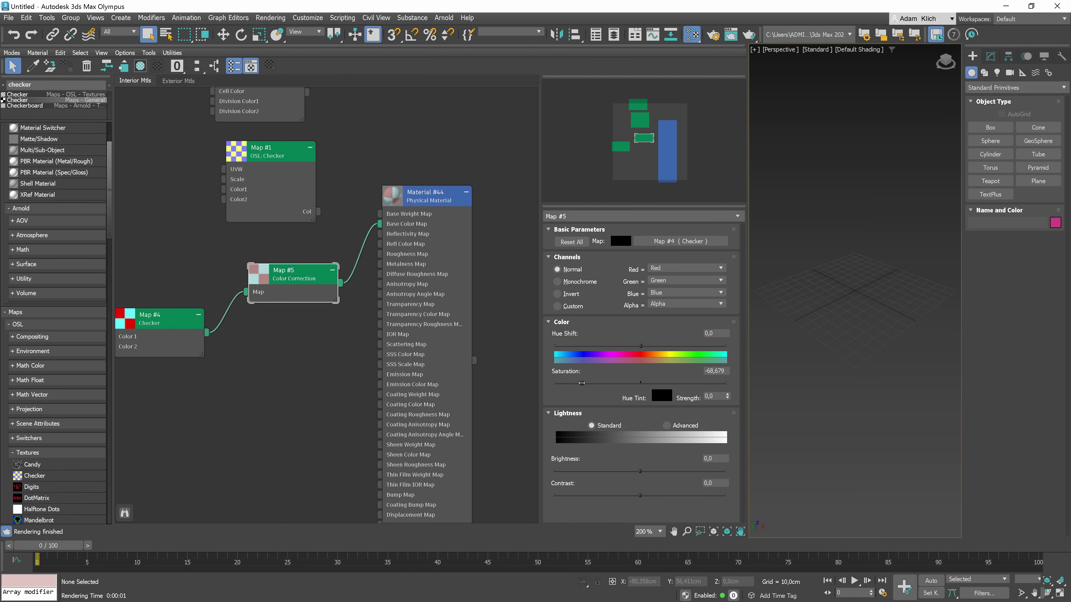
Select the Physical Material, collapse and re-expand its node, and enlarge its preview.
click(417, 195)
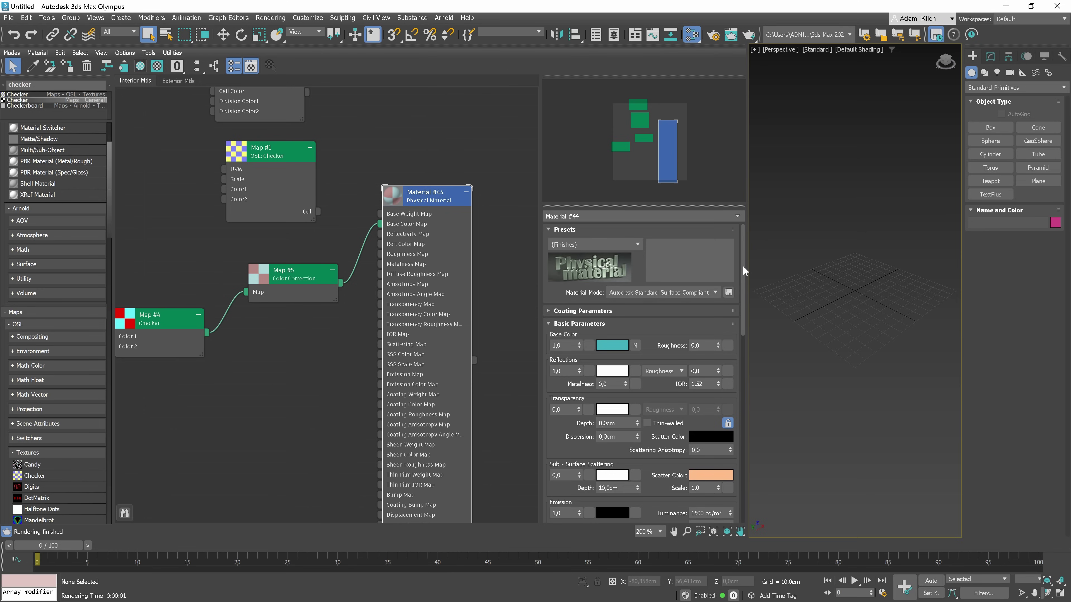
drag(743, 268, 744, 416)
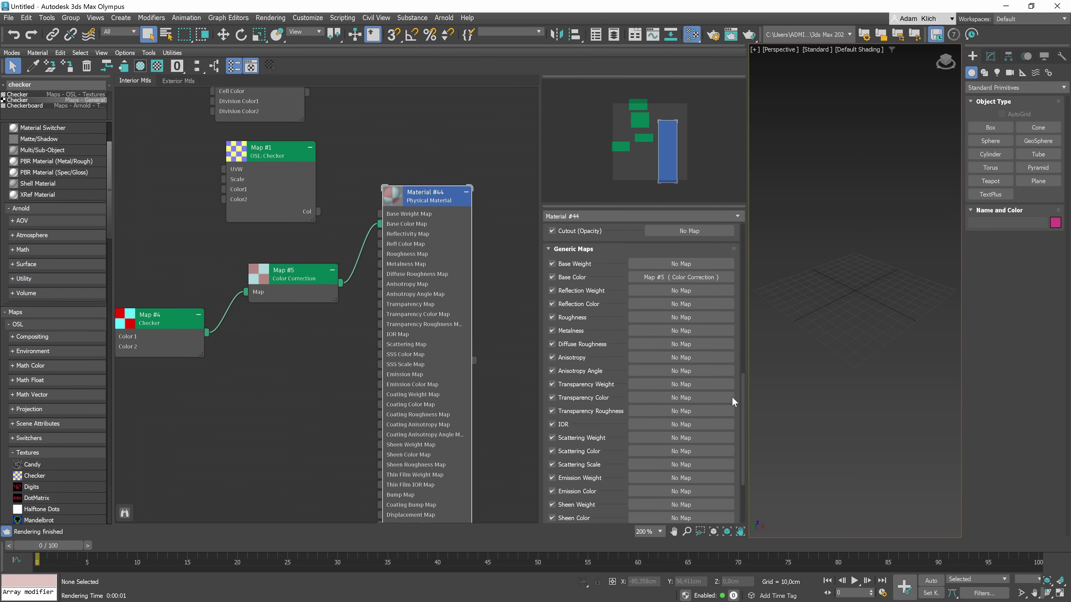
scroll(721, 228, up, 15)
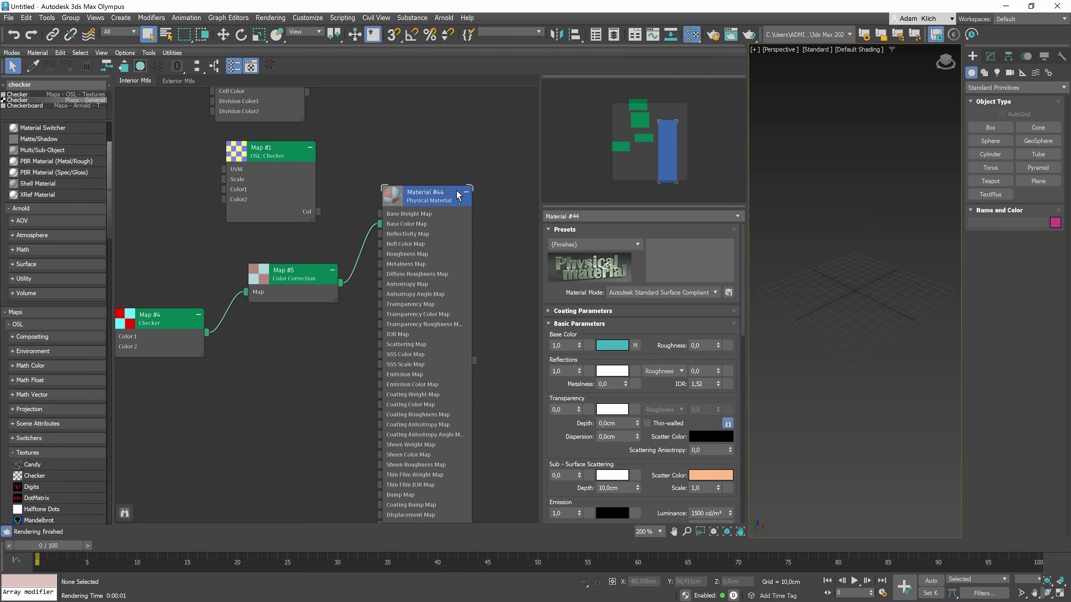
click(465, 192)
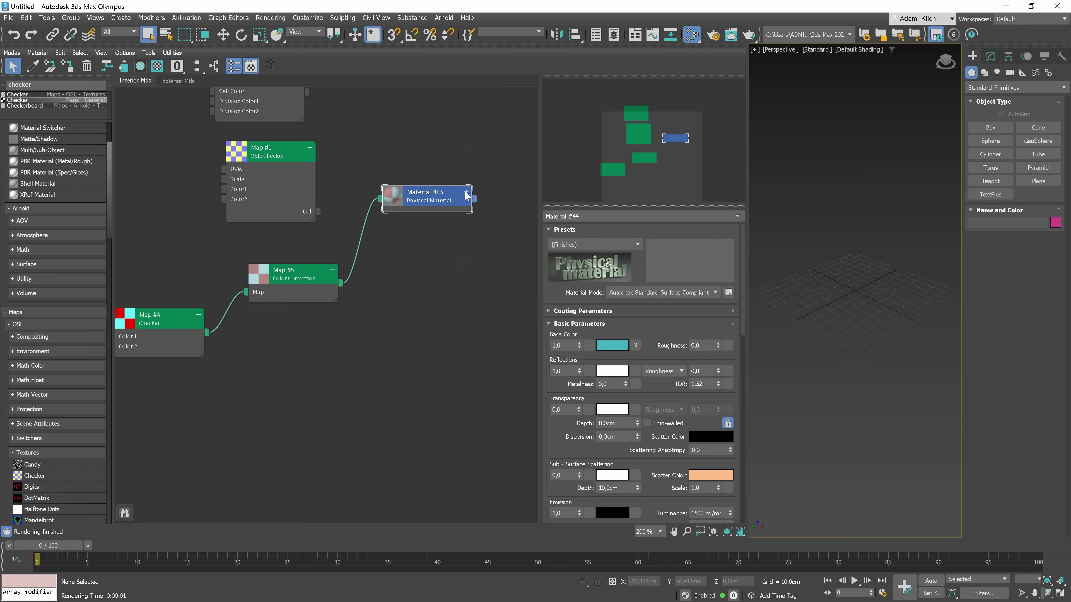
click(465, 193)
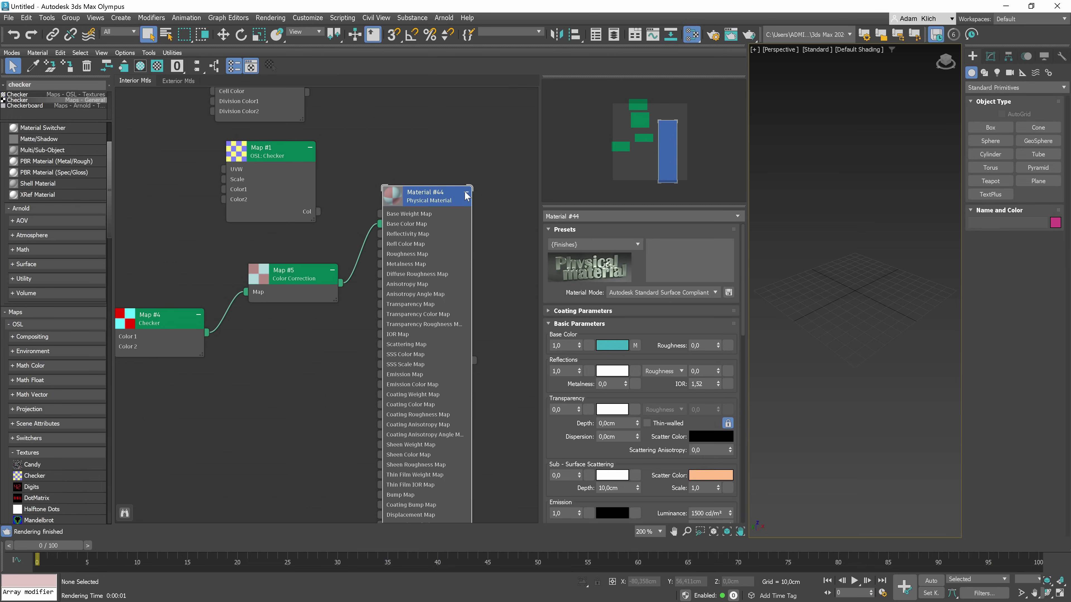
double_click(391, 197)
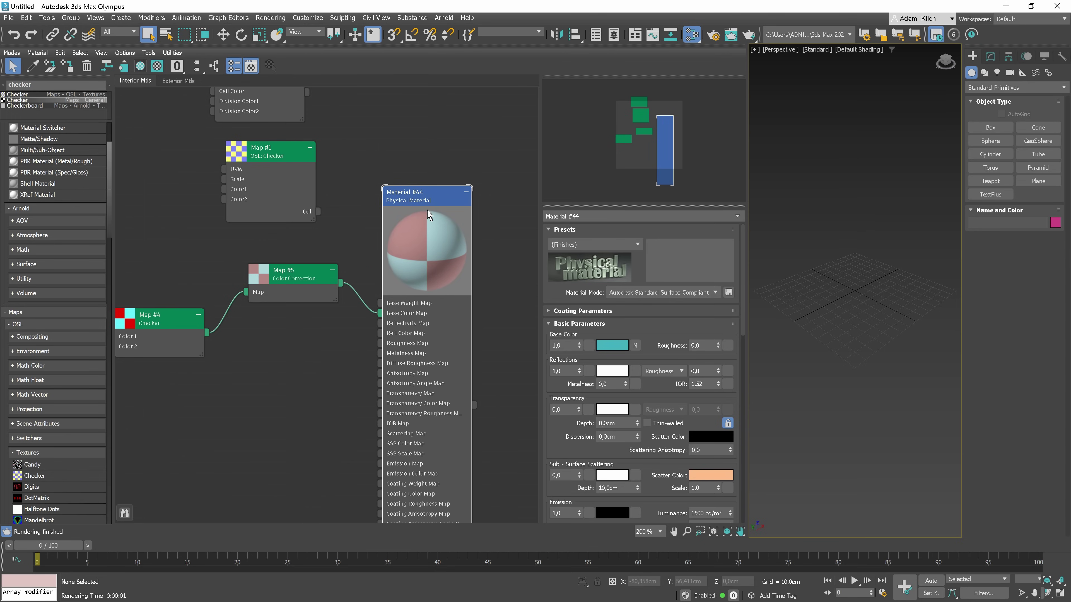
Rename the Physical Material as Basic Mtl.
right_click(428, 247)
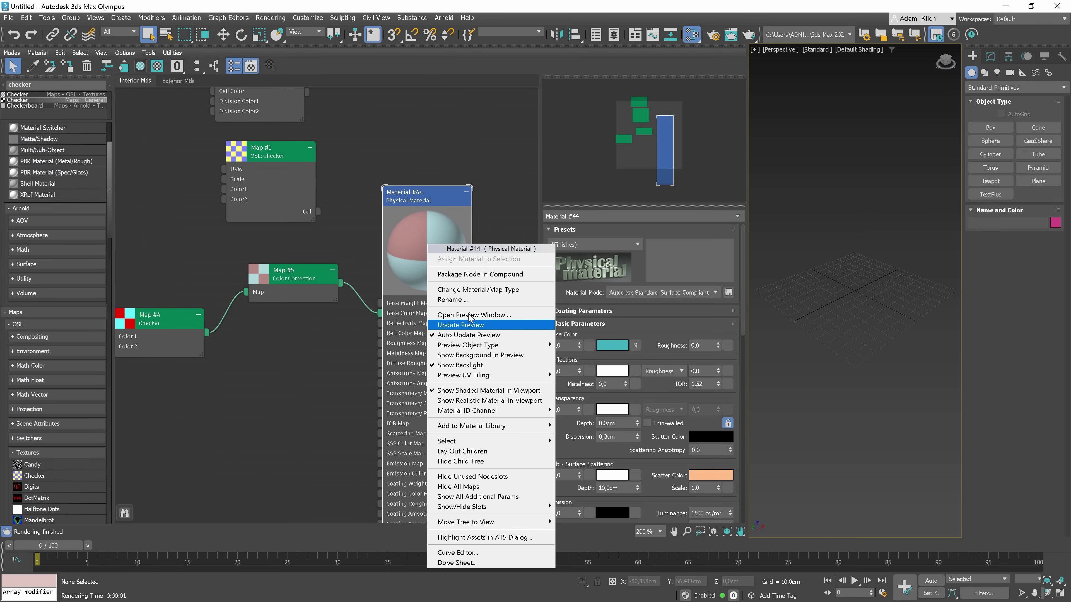
click(463, 300)
text(Basic M)
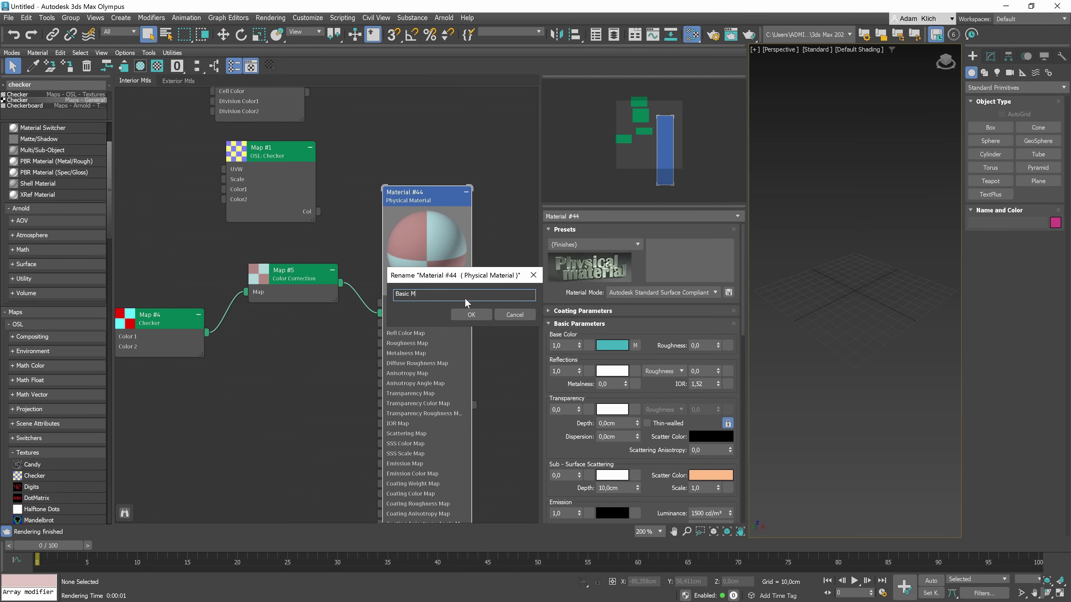
text(tl)
key(Return)
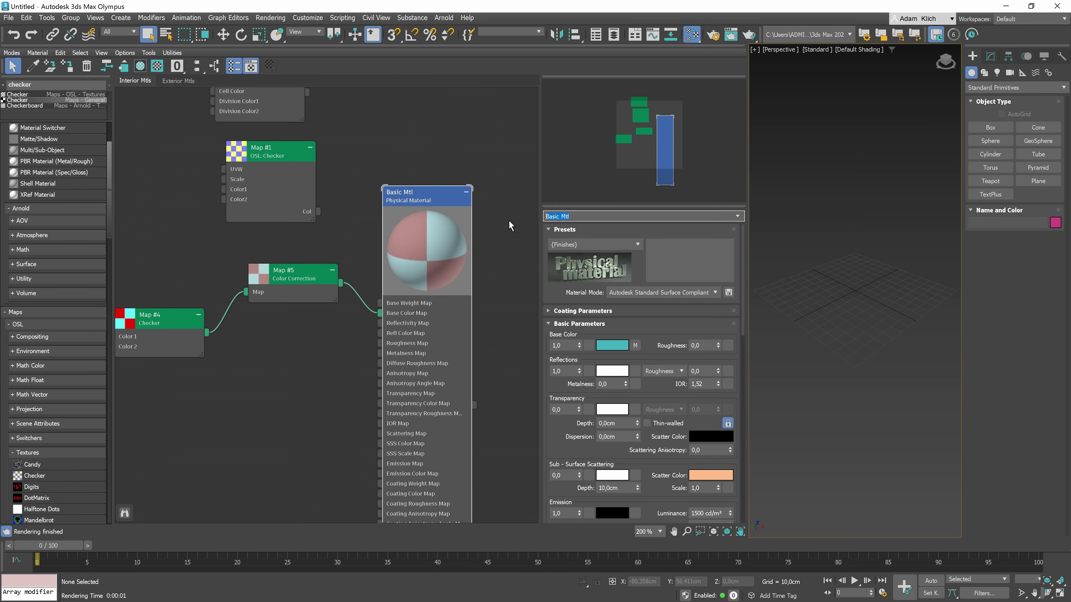
View Basic Mtl in an enlarged separate material preview window, and close the window.
right_click(416, 198)
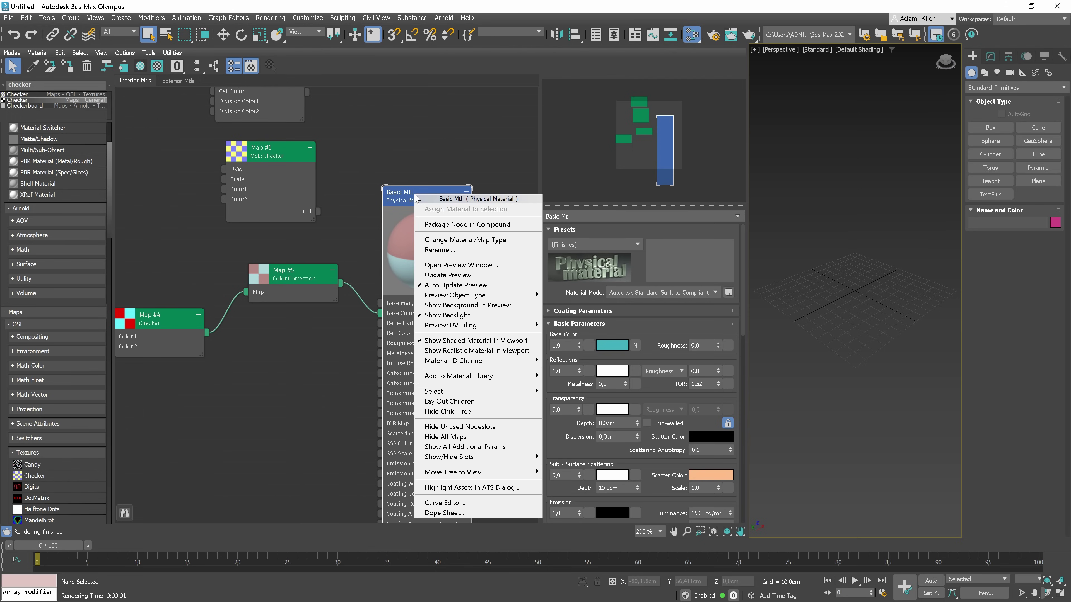
click(462, 264)
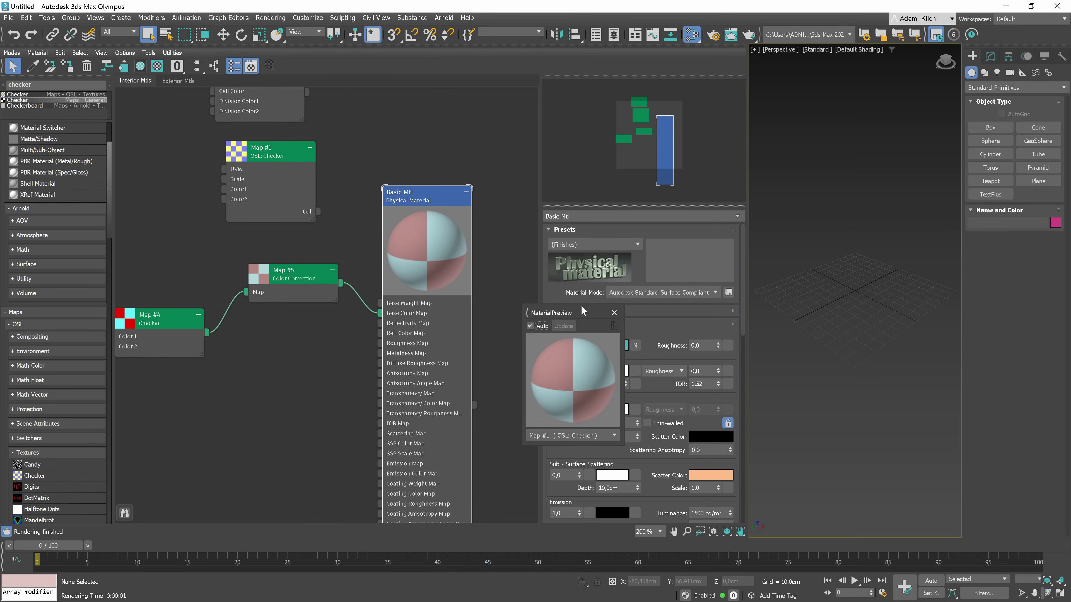
drag(581, 310, 528, 142)
drag(571, 273, 843, 399)
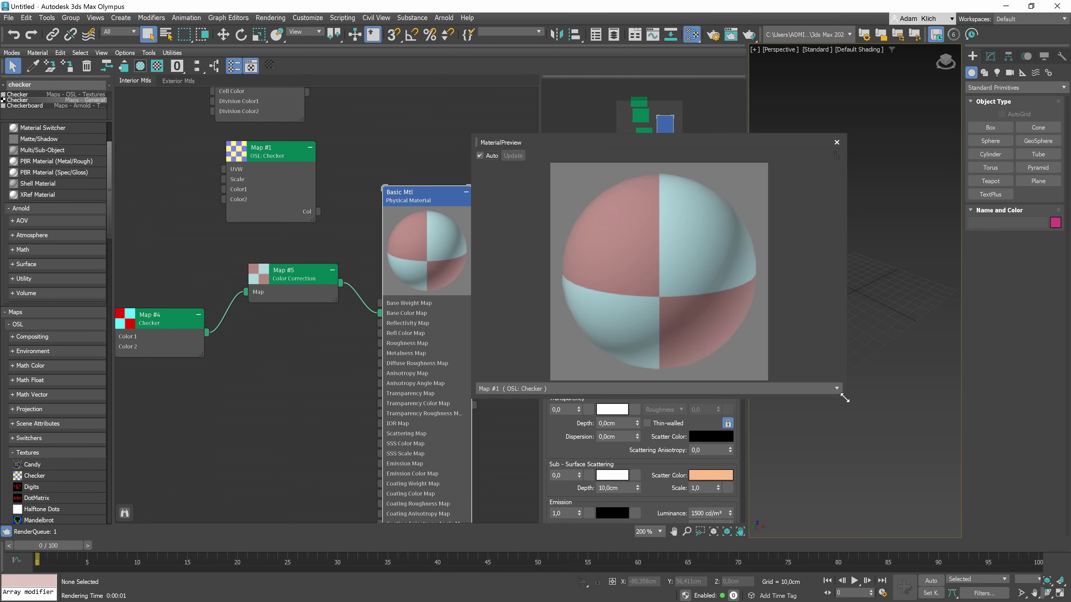
click(834, 142)
Try the Cylinder and Box preview object types on Basic Mtl and restore Sphere.
right_click(432, 199)
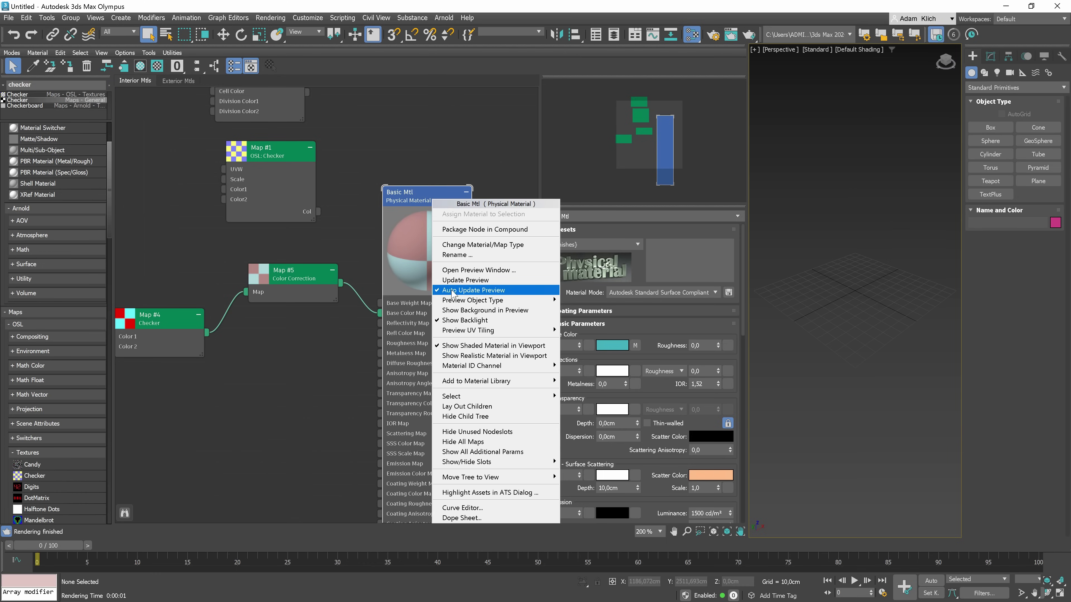
mouse_move(523, 303)
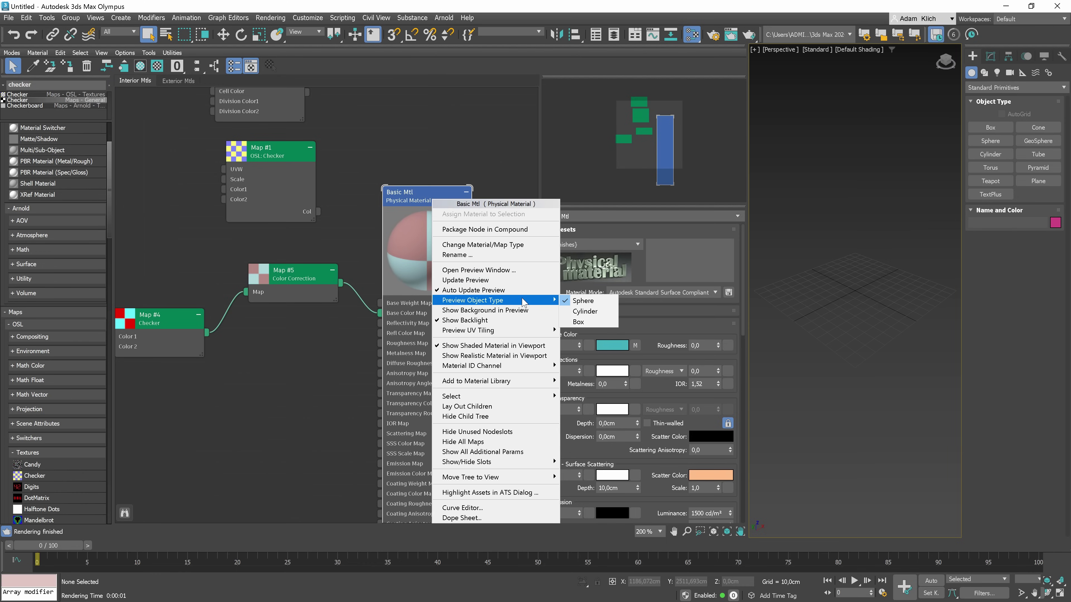
click(601, 313)
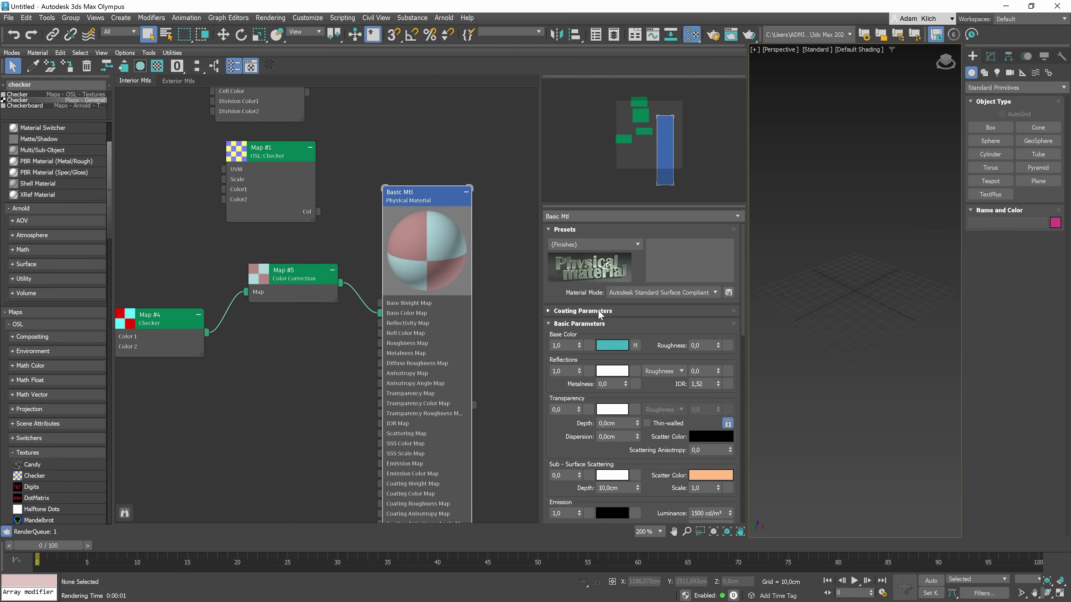
right_click(425, 228)
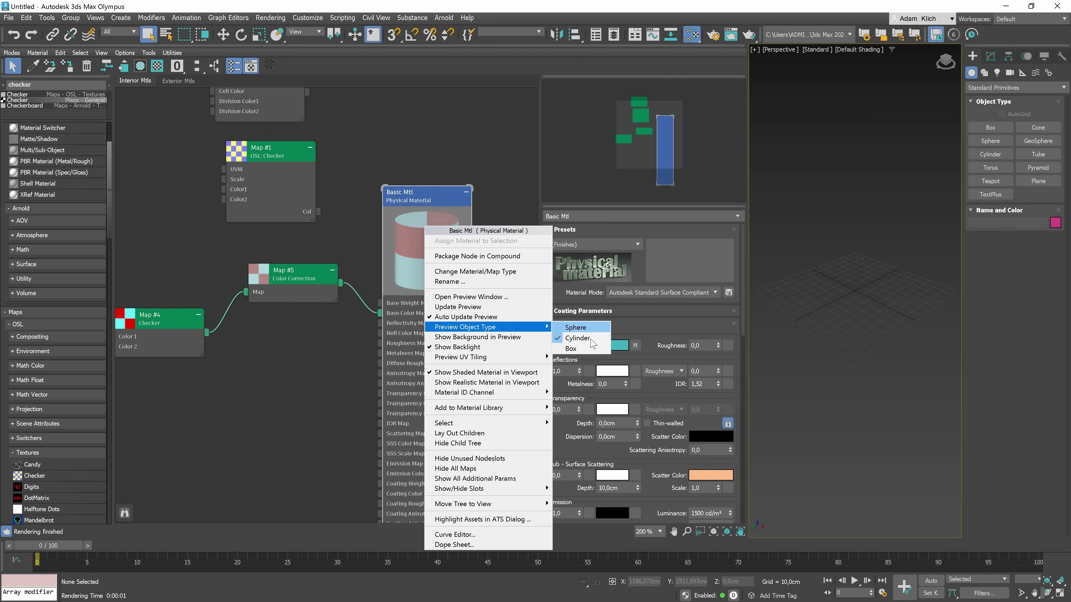
click(587, 345)
right_click(446, 244)
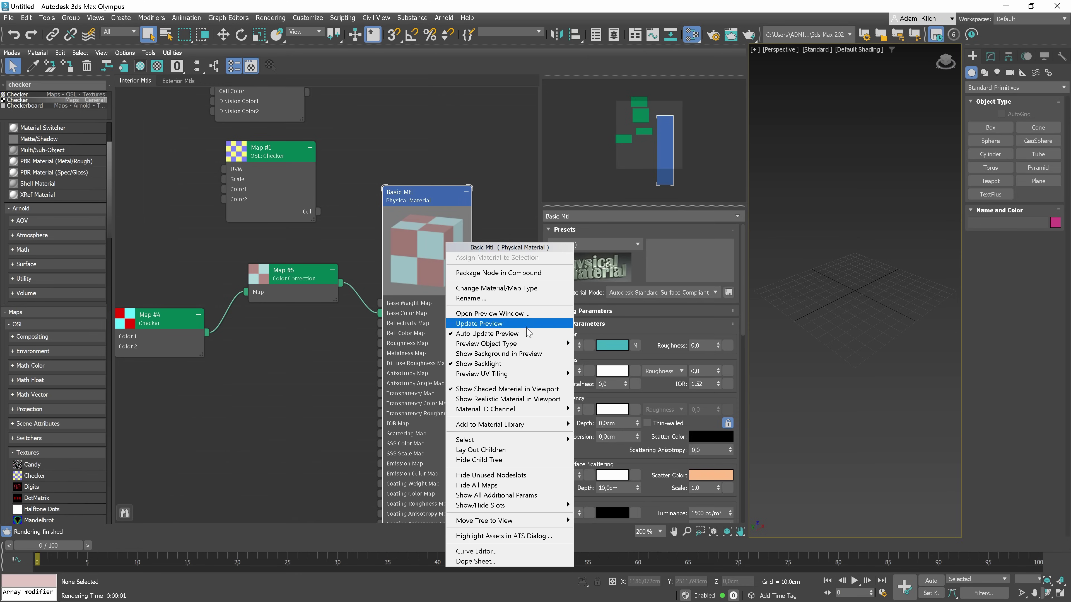
mouse_move(529, 343)
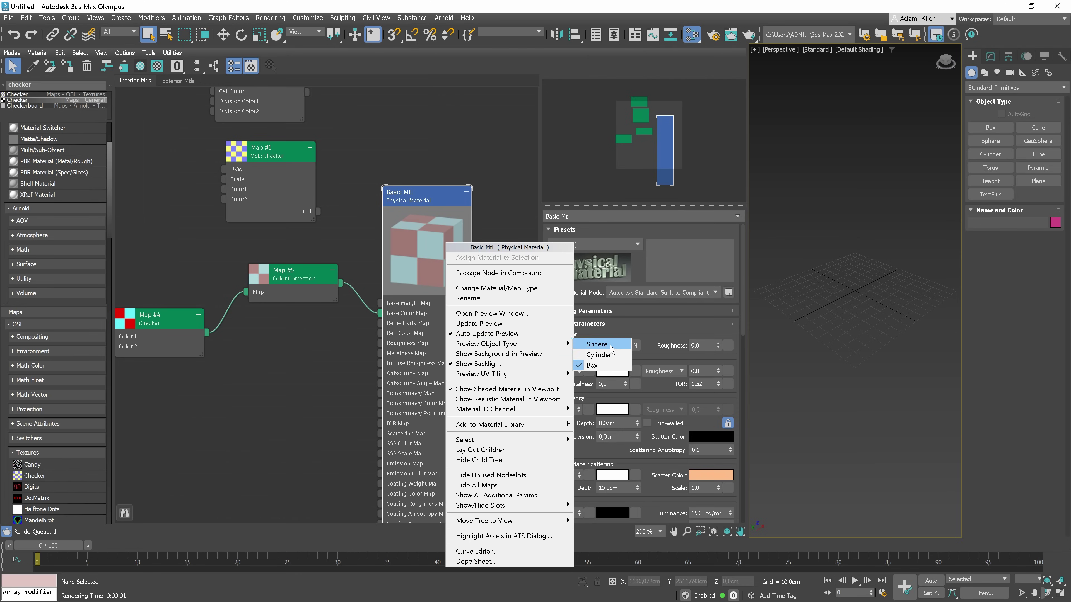
click(609, 344)
Show the background in Basic Mtl's preview and try reflections weights of 0.8 and 0.5.
right_click(438, 246)
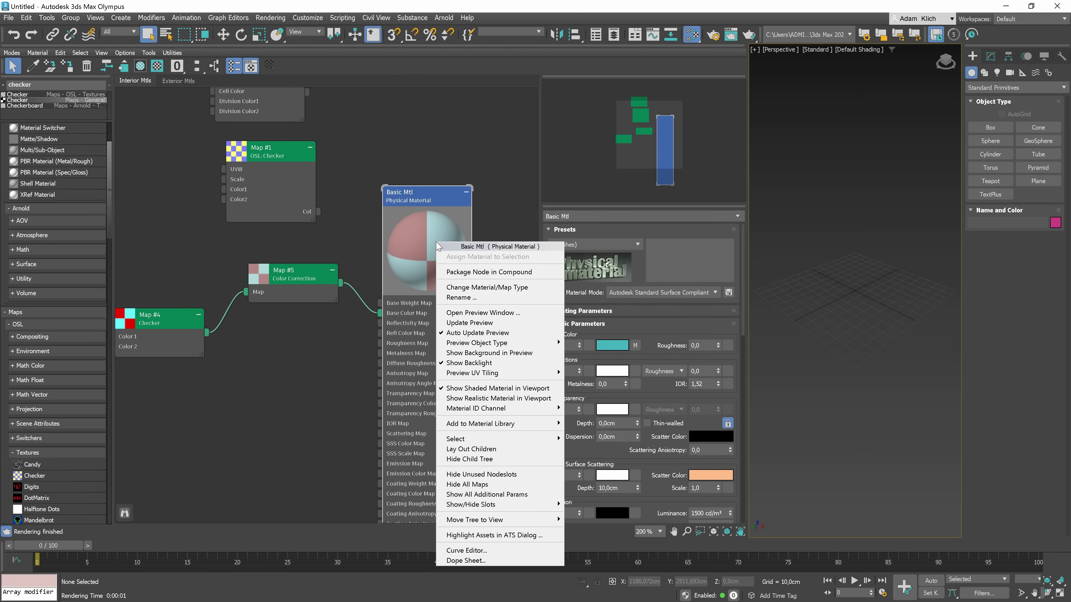
click(495, 353)
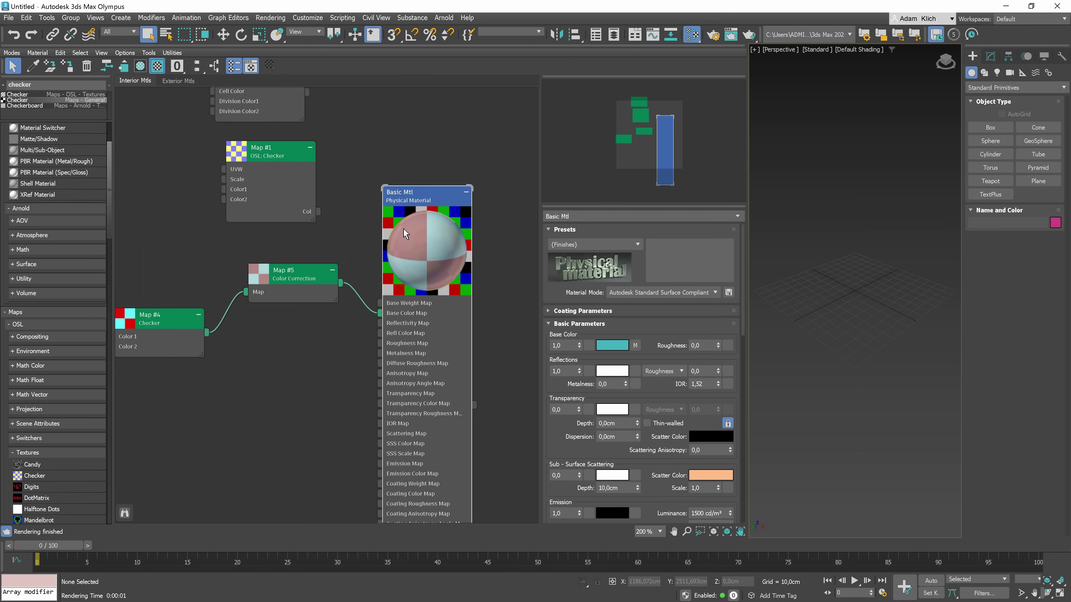
double_click(556, 370)
text(0,8)
key(Return)
text(0,5)
key(Return)
View the material ID channel choices available for Basic Mtl.
right_click(400, 236)
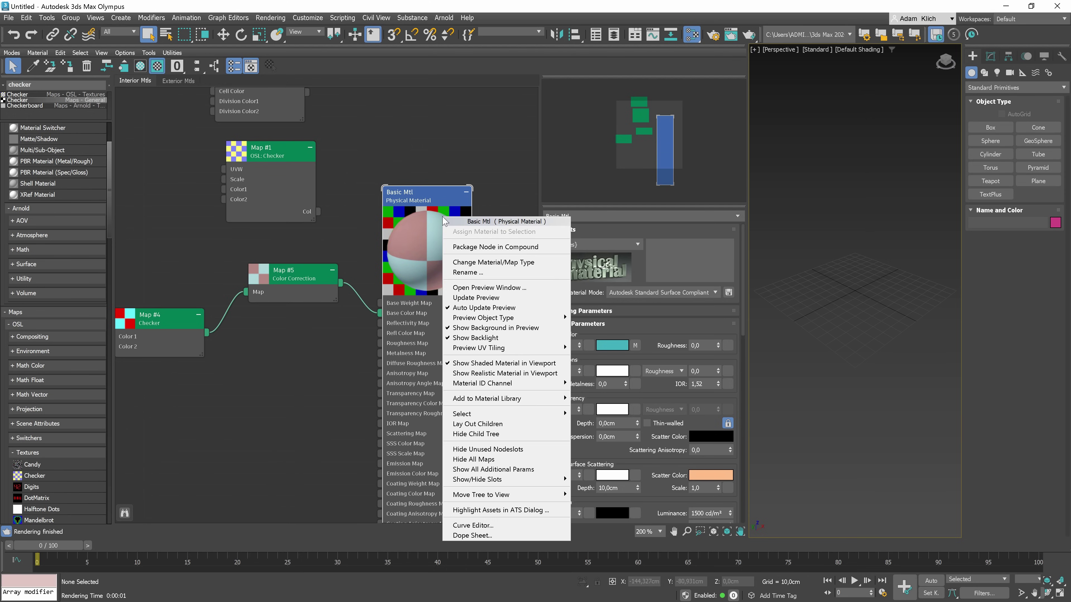
mouse_move(499, 383)
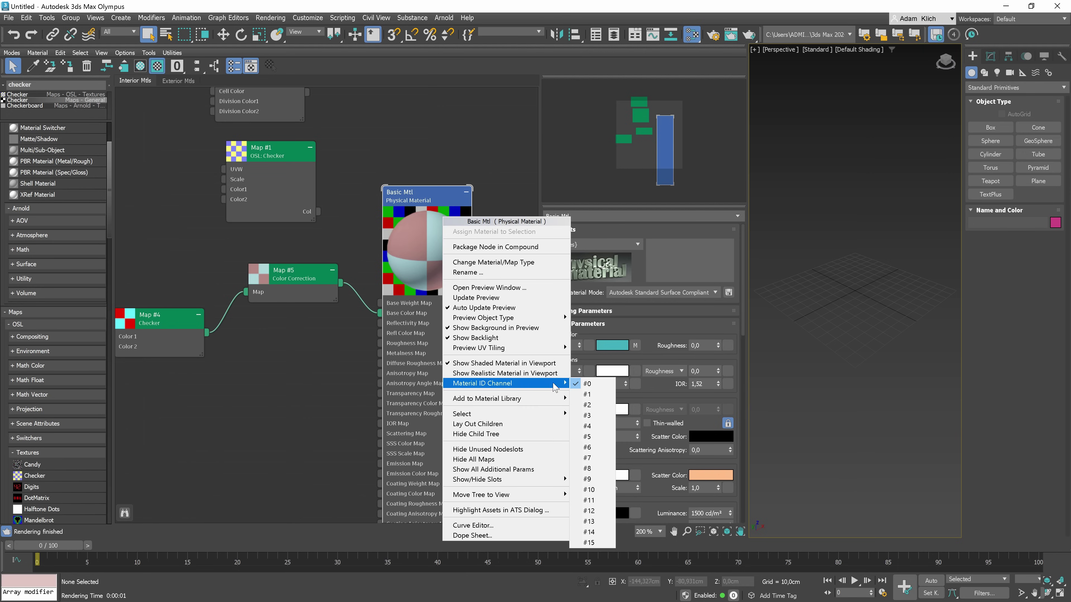
mouse_move(534, 402)
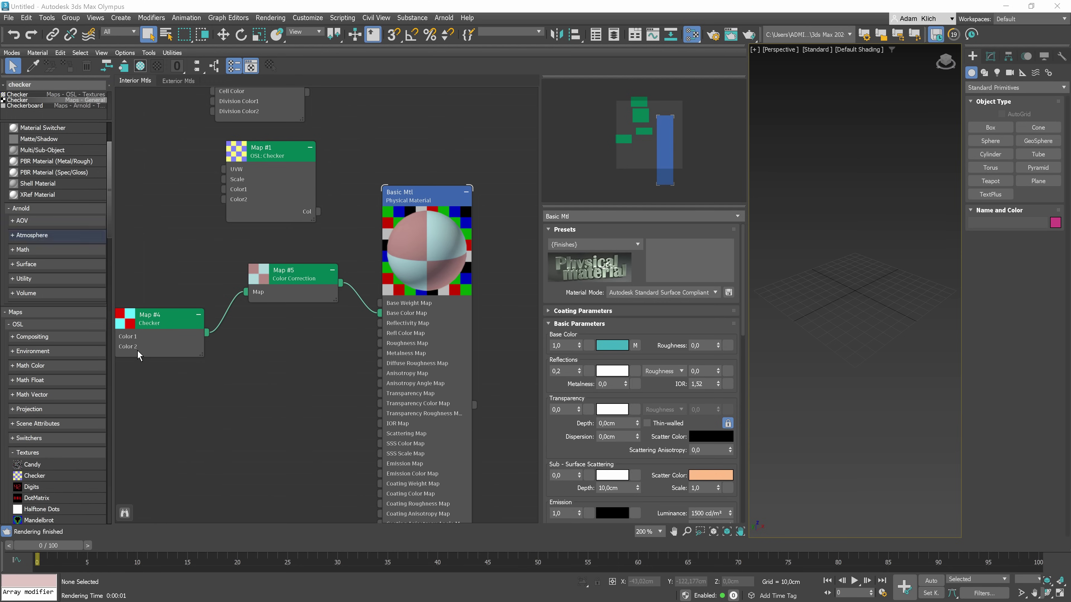
Reposition the Map #4 Checker, Map #5 Color Correction and Basic Mtl nodes one at a time.
drag(139, 354, 150, 297)
drag(285, 300, 274, 333)
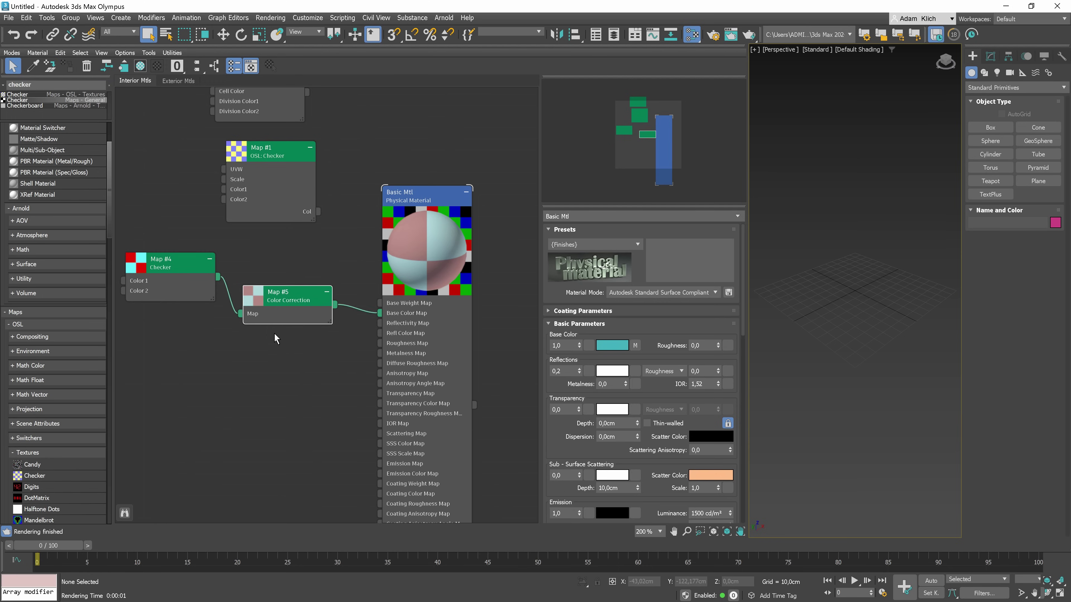
mouse_move(439, 384)
mouse_down()
mouse_move(456, 294)
mouse_move(450, 420)
mouse_move(450, 295)
mouse_move(449, 385)
mouse_up()
Select Map #4 and Map #5 together and move them closer to Basic Mtl, and shift Basic Mtl with all its maps and Map #1 as a group.
drag(291, 428, 170, 259)
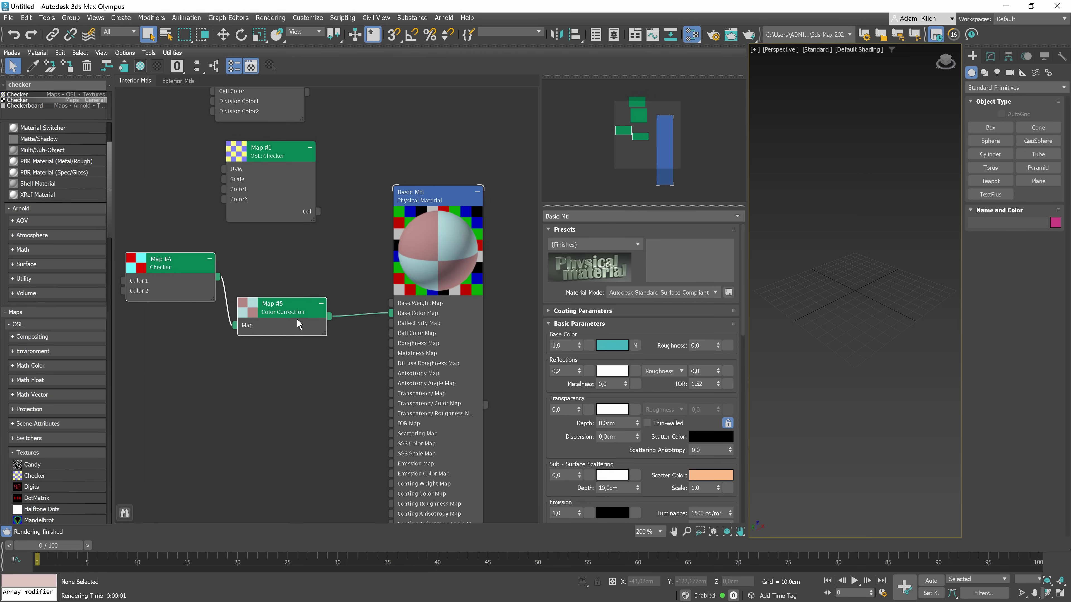
drag(297, 319, 339, 329)
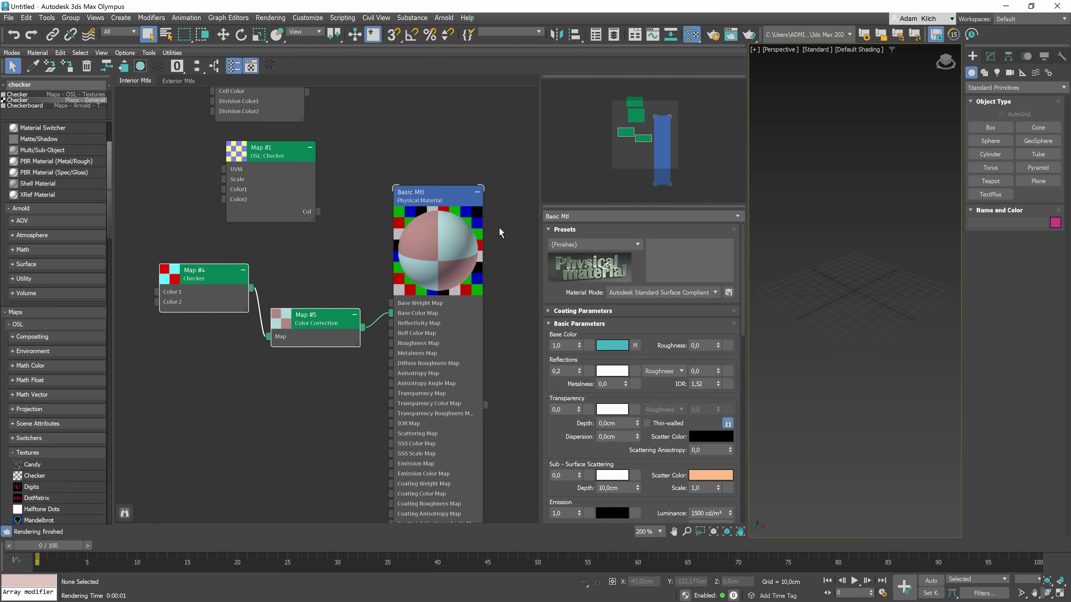
drag(500, 226, 150, 400)
drag(454, 281, 432, 317)
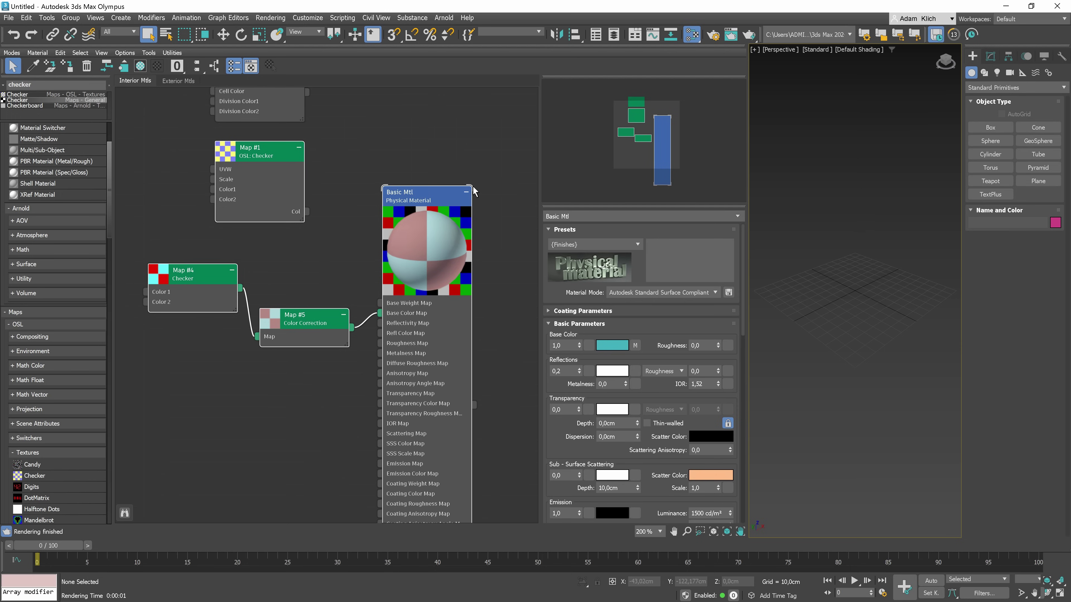
Duplicate the Map #4 Checker node on its own below the original.
click(279, 292)
double_click(192, 302)
shift+drag(204, 290, 208, 420)
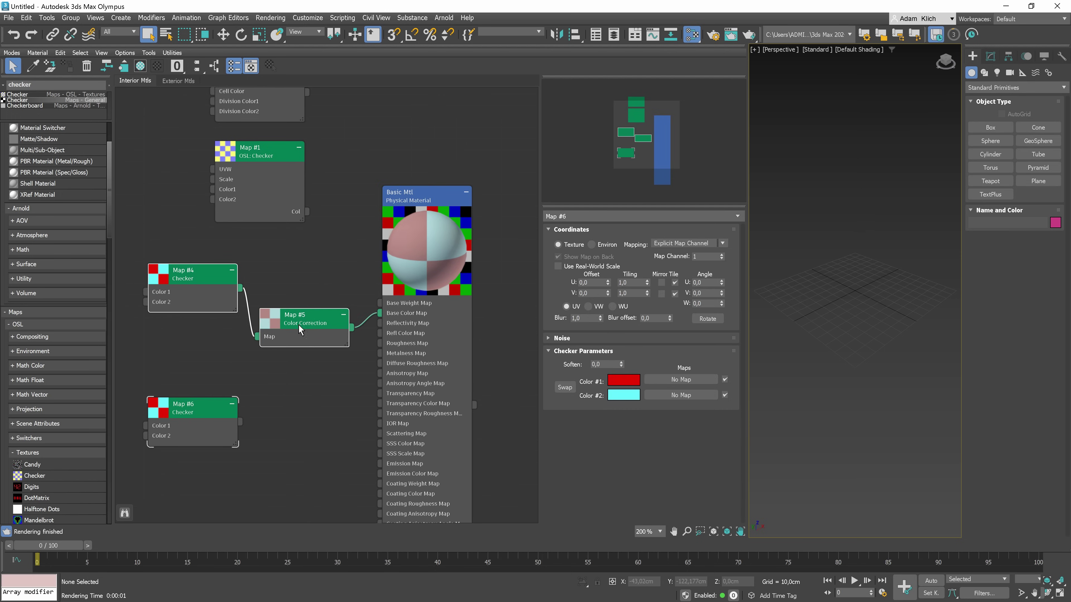
Duplicate the connected Map #4 and Map #5 pair below the originals, and delete the Map #6 Checker copy.
shift+drag(298, 325, 297, 397)
click(220, 420)
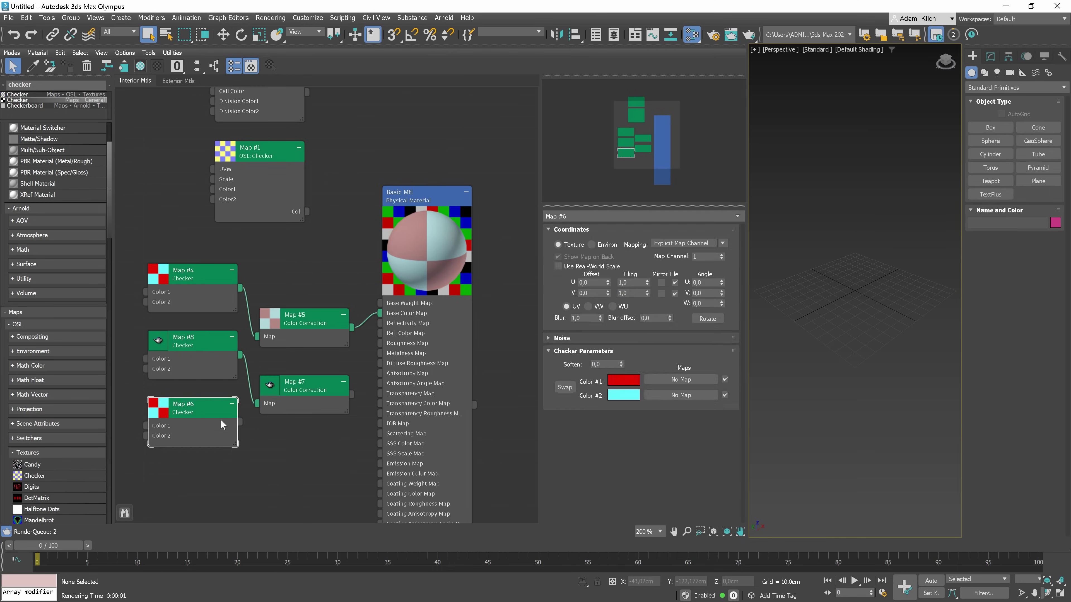
key(Delete)
Duplicate Basic Mtl with its connected Color Correction and Checker maps, placing the copy below the original network.
click(305, 320)
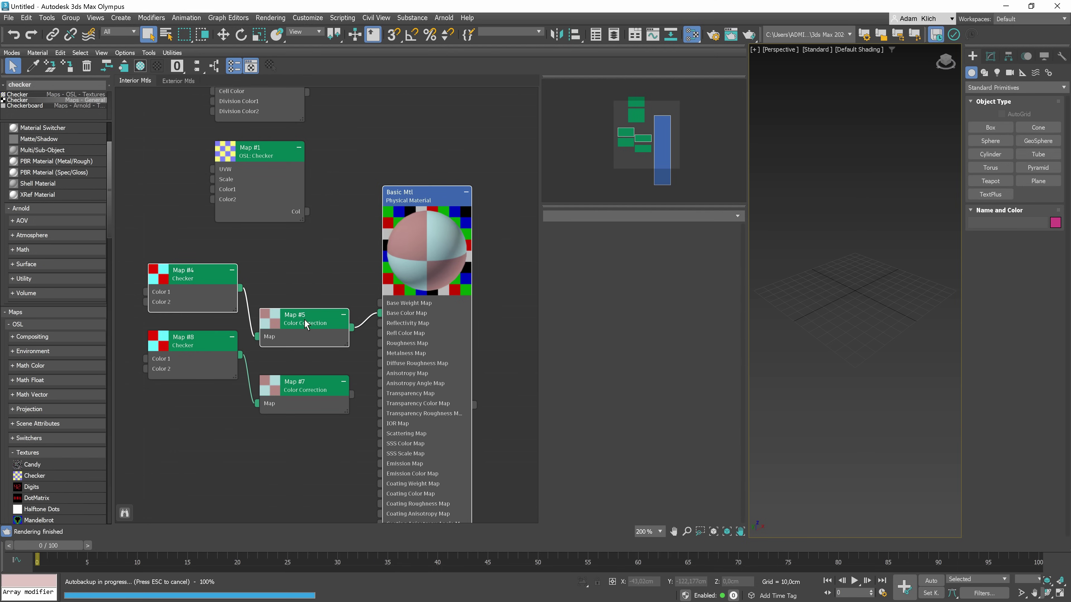
mouse_move(305, 319)
shift+mouse_down()
mouse_move(296, 461)
mouse_move(328, 476)
mouse_move(365, 463)
shift+mouse_up()
scroll(420, 370, down, 2)
middle_drag(421, 371, 398, 171)
drag(355, 236, 311, 498)
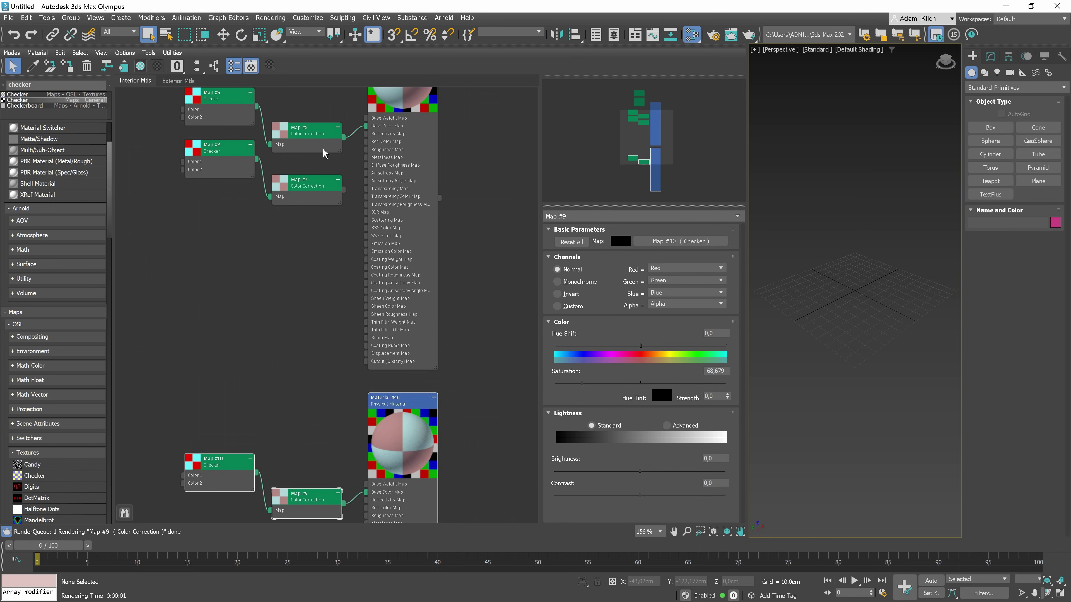
Delete the Map #7 and Map #8 copies, and clone the Color Correction and Checker pair with its output wired to Basic Mtl's Base Color Map.
scroll(323, 154, down, 1)
mouse_move(318, 256)
mouse_down()
mouse_move(204, 156)
mouse_move(223, 158)
mouse_move(249, 259)
mouse_move(244, 248)
mouse_move(366, 160)
mouse_move(314, 166)
mouse_move(315, 203)
mouse_up()
key(Delete)
click(244, 144)
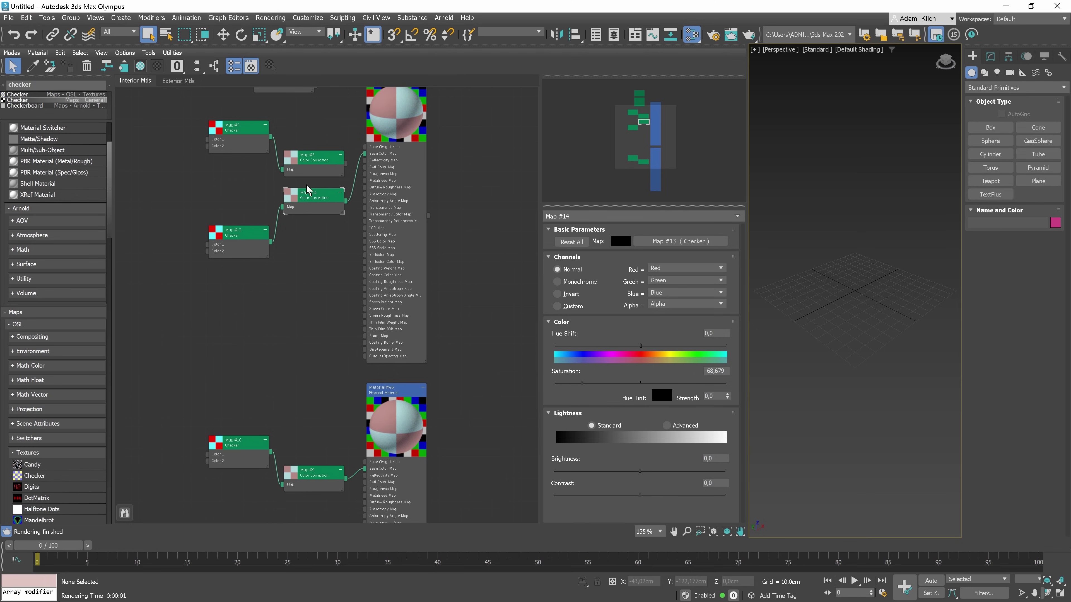
Examine the node layout at several zoom levels and compare it with the overview in the Navigator.
scroll(307, 190, down, 5)
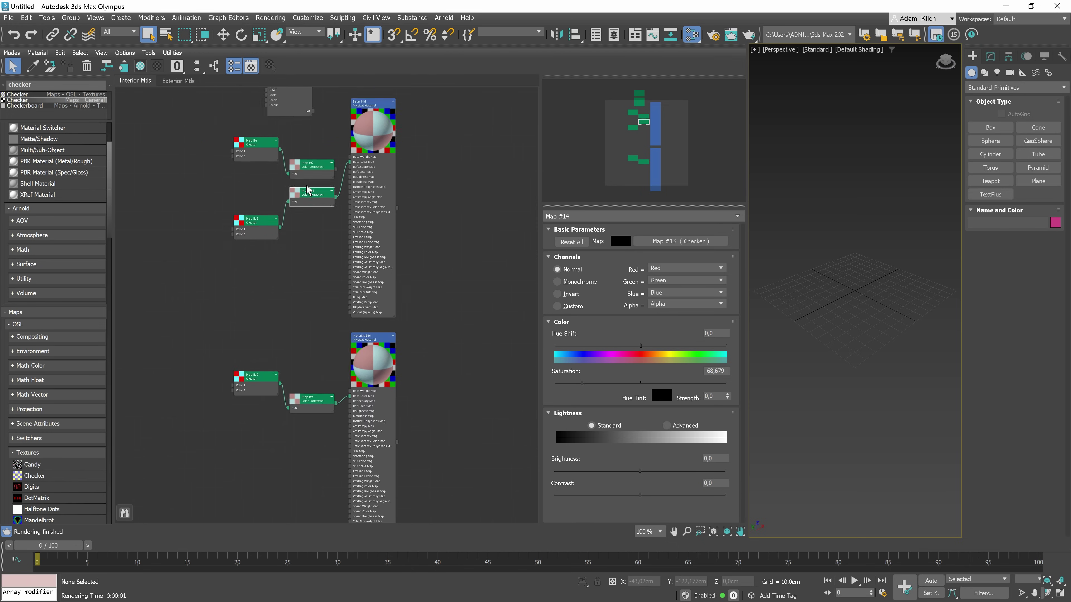
scroll(307, 190, up, 5)
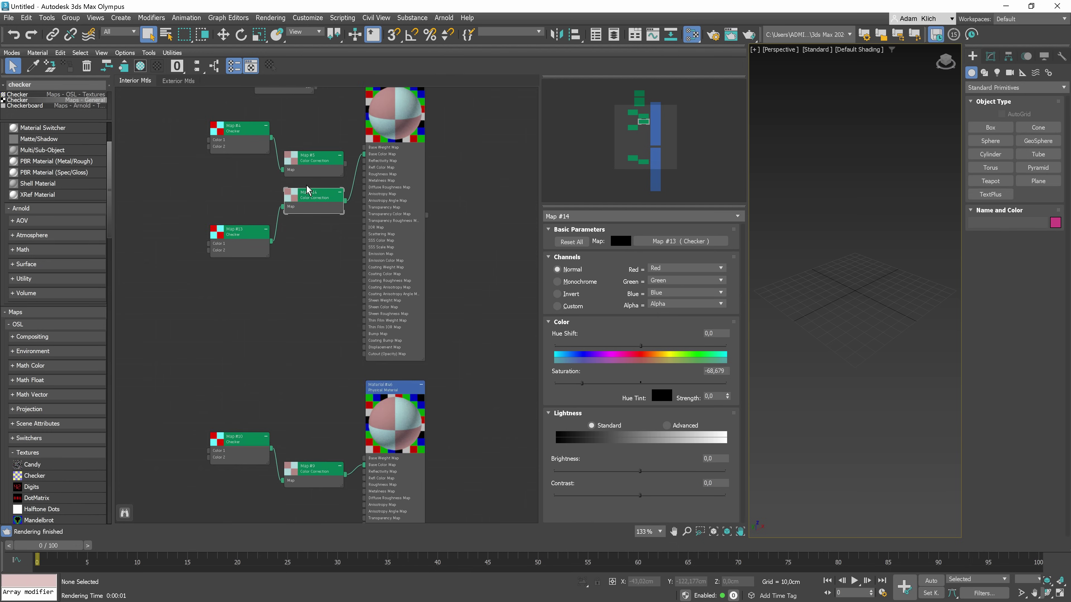
scroll(307, 189, down, 4)
scroll(307, 190, up, 2)
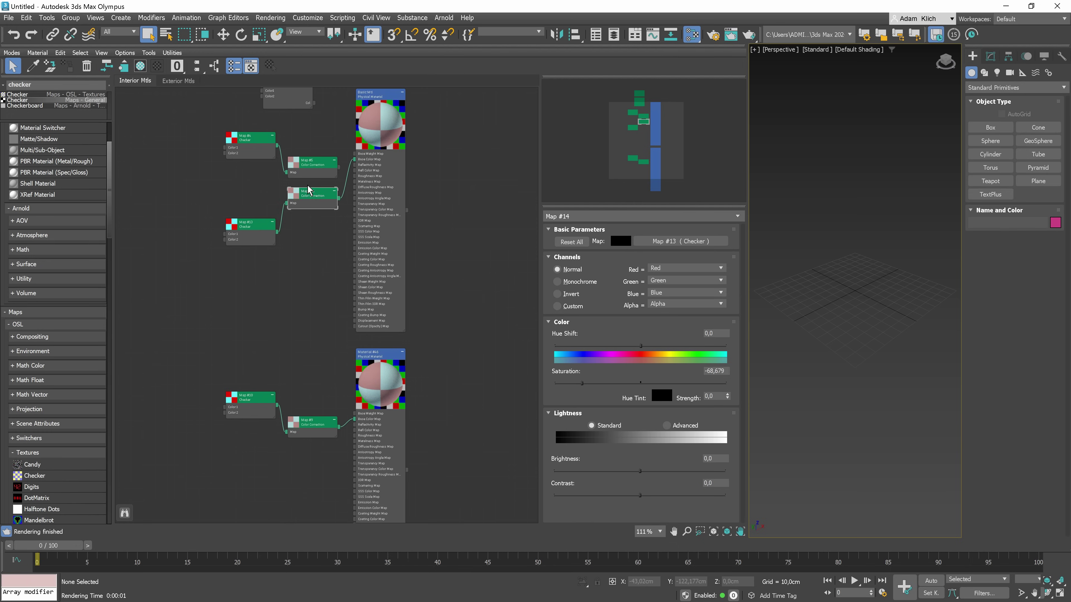
middle_drag(308, 190, 356, 263)
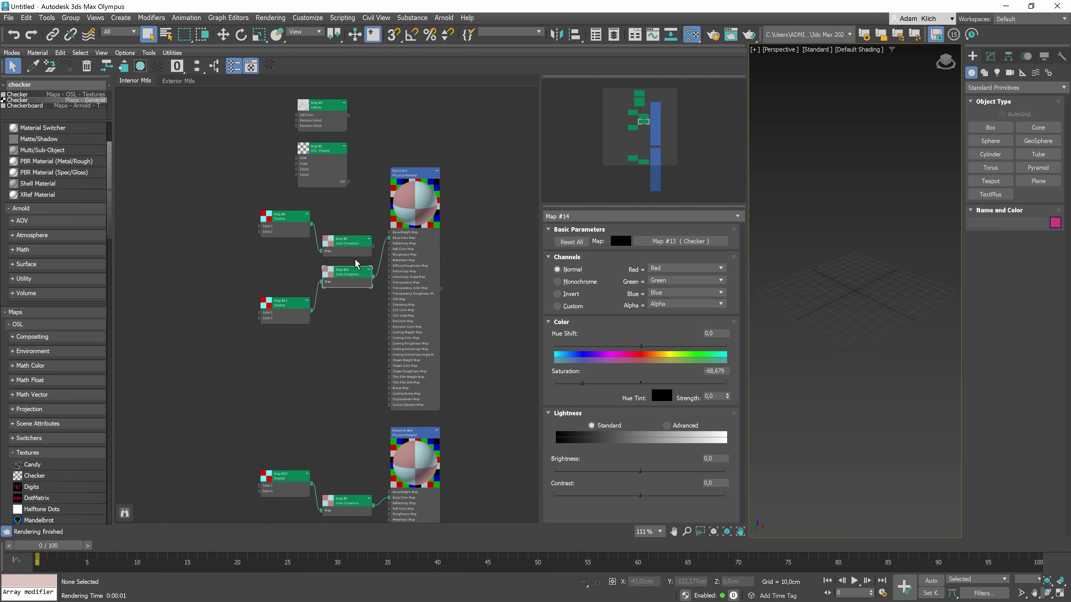
scroll(356, 264, up, 1)
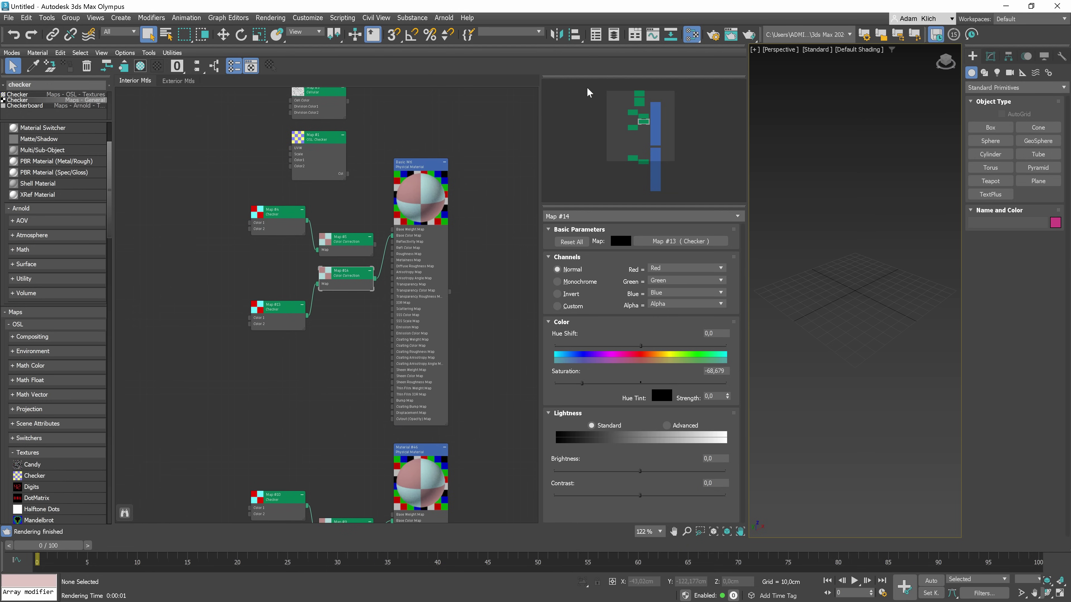
scroll(466, 224, down, 3)
scroll(465, 224, down, 1)
Spread the Basic Mtl network and the two unconnected maps far apart, and bring the Basic Mtl network into view through the Navigator.
drag(475, 205, 311, 321)
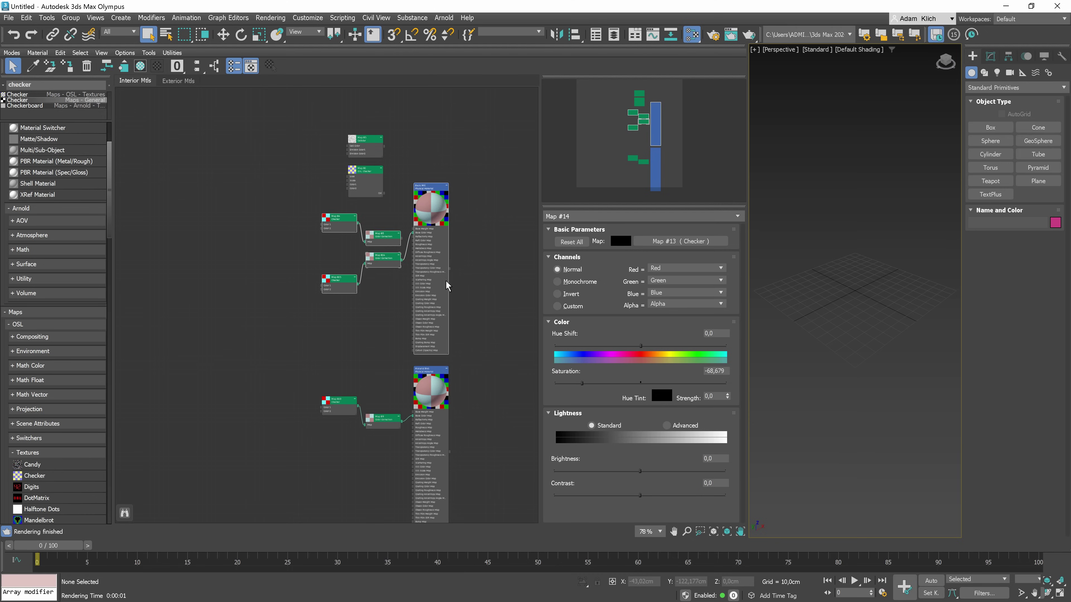
drag(421, 288, 110, 236)
drag(450, 116, 495, 92)
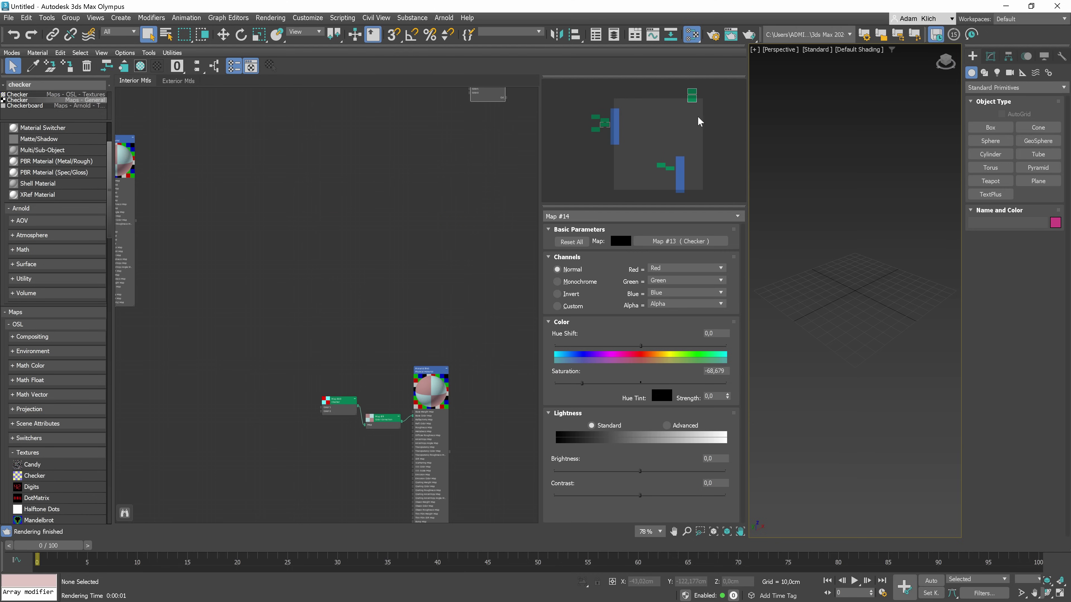
drag(680, 130, 632, 125)
Show Basic Mtl's parameters, select its whole node tree, and move the tree away from the disconnected maps.
double_click(341, 237)
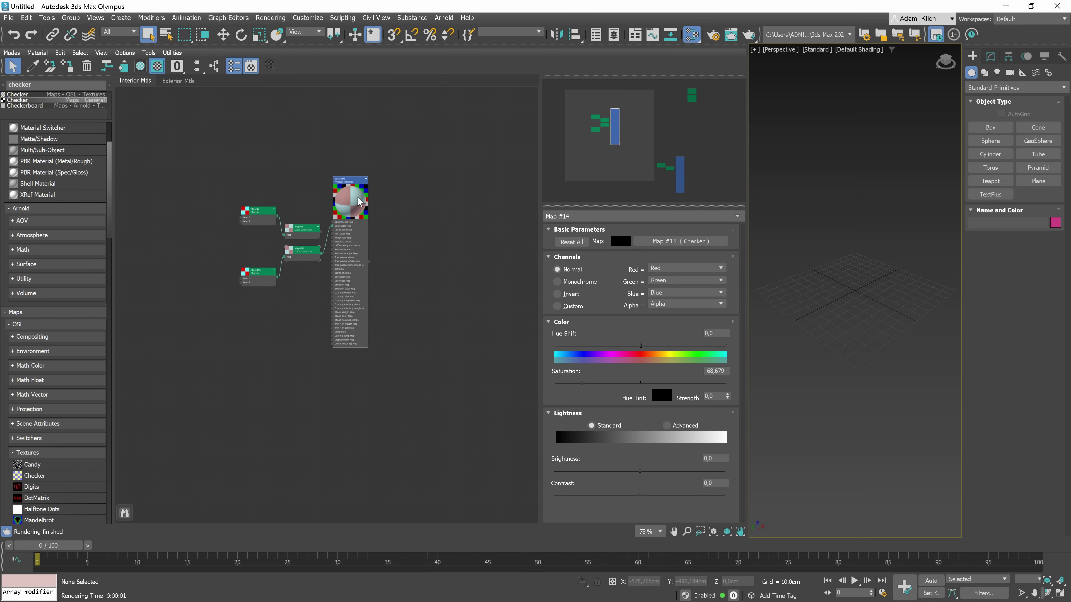
click(79, 53)
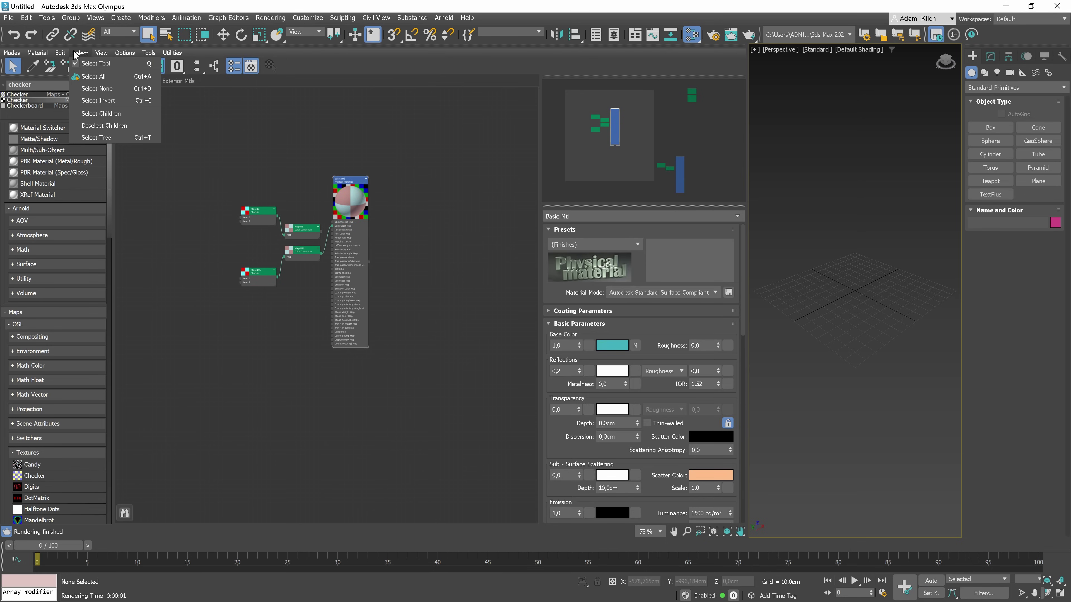
click(106, 138)
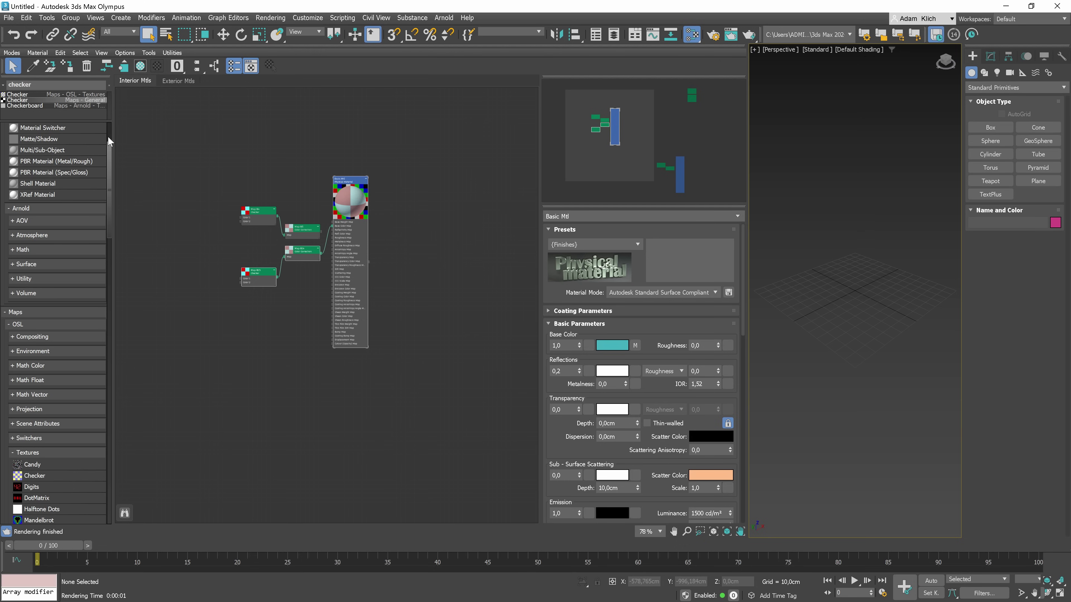
drag(352, 216, 378, 259)
Deselect Basic Mtl's children and move the material node alone, away from its maps.
click(74, 55)
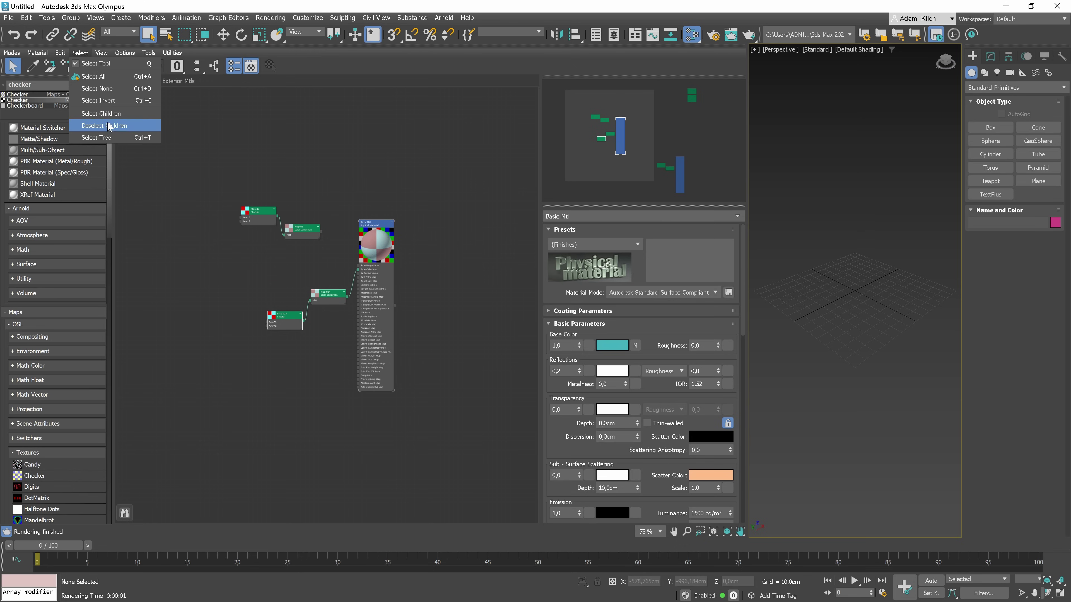
click(113, 128)
drag(381, 283, 383, 326)
Select Basic Mtl's children along with it and move the connected nodes together slightly.
click(85, 53)
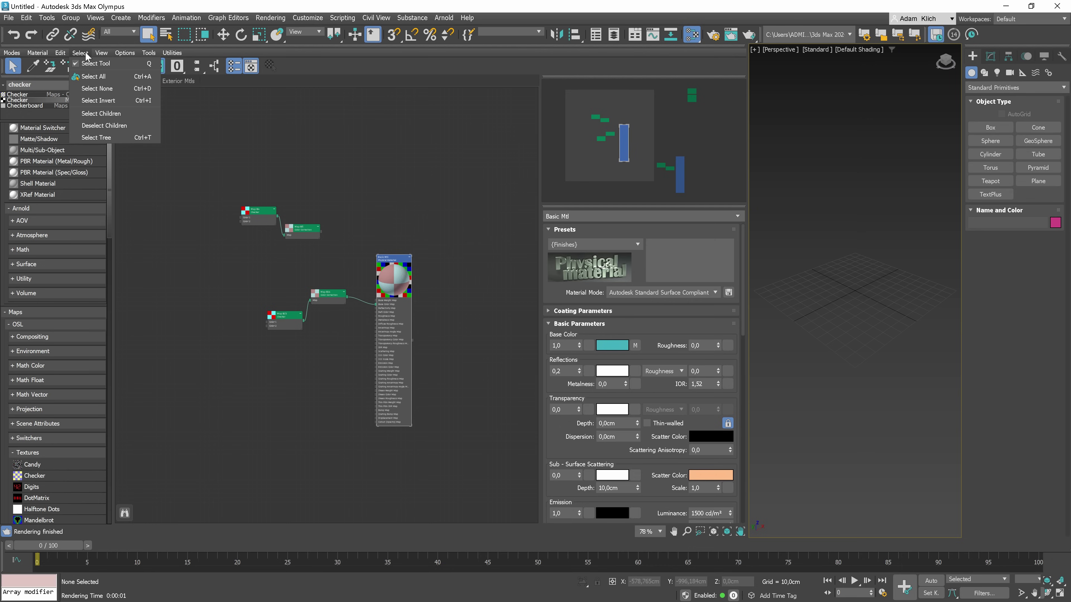
click(110, 113)
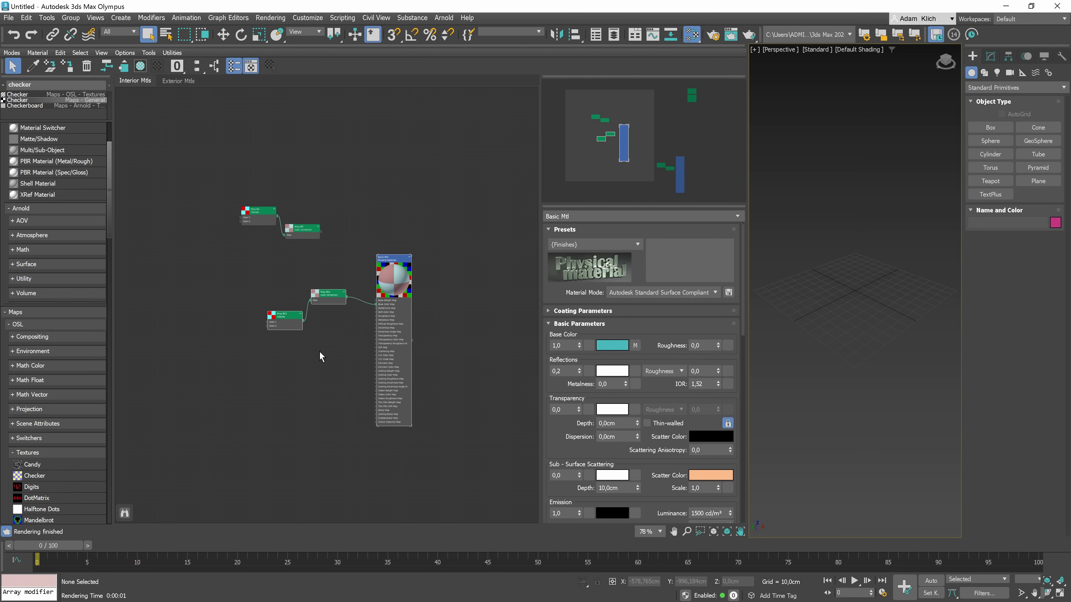
mouse_move(397, 339)
mouse_down()
mouse_move(380, 323)
mouse_move(388, 344)
mouse_up()
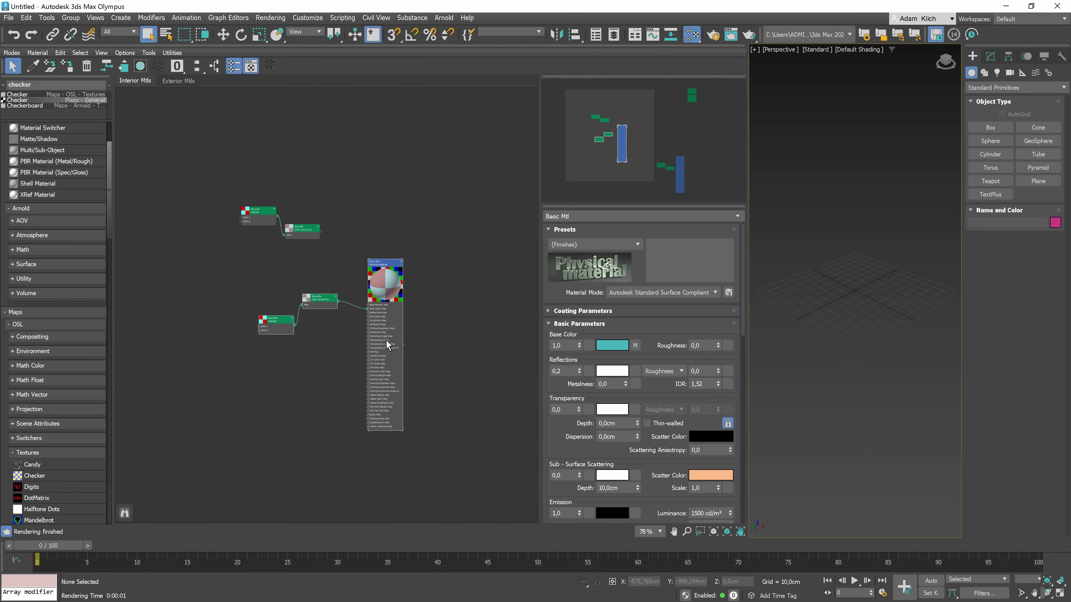
View the tree and children selection options for the selected nodes, and clear the selection.
right_click(374, 281)
mouse_move(409, 352)
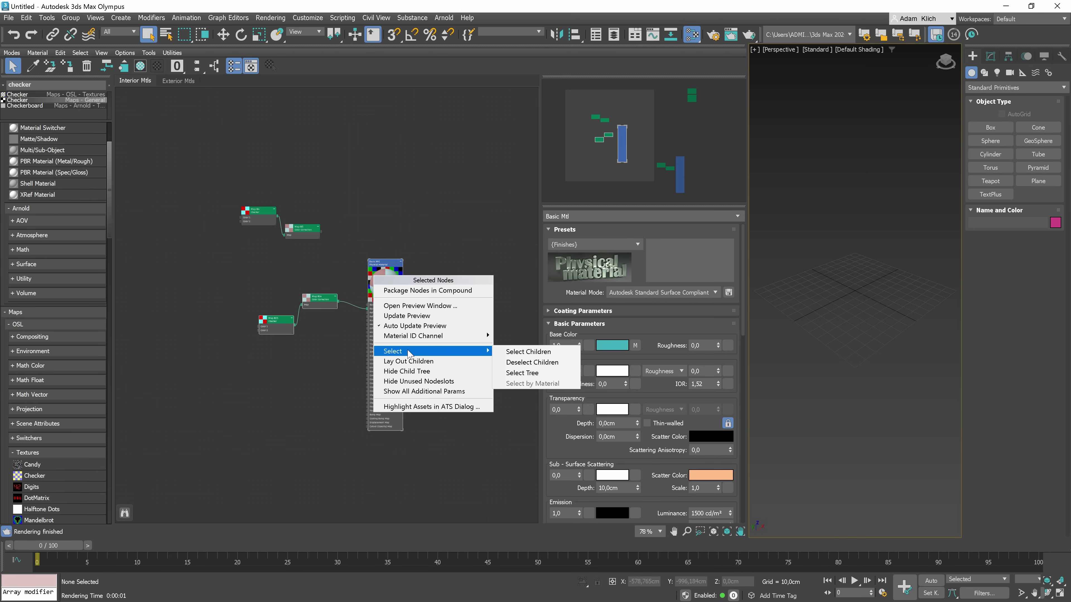
click(458, 213)
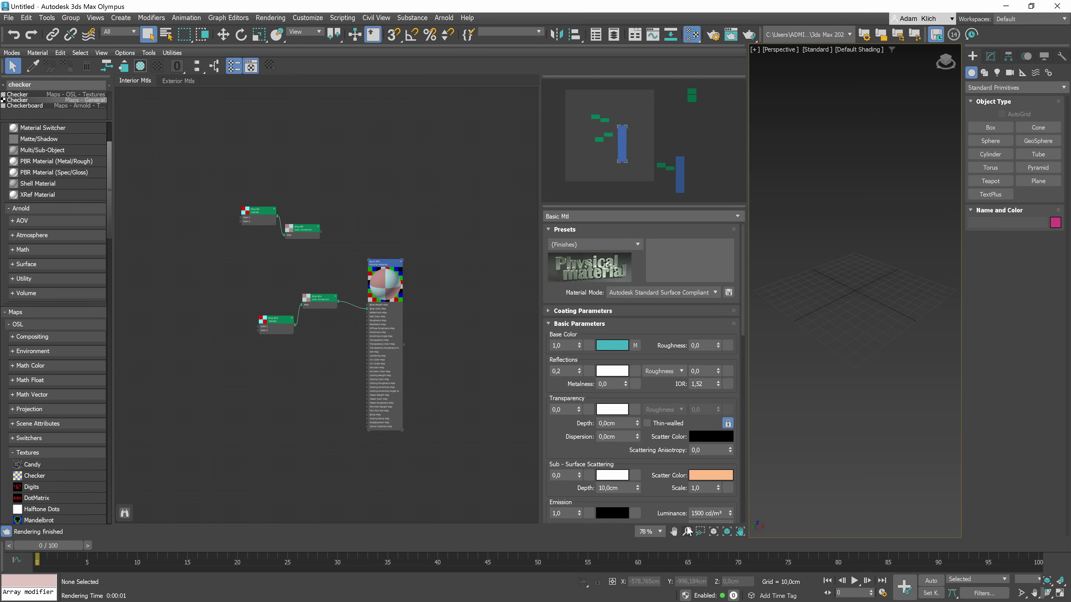
Try the node view at 5% zoom and set it to 100%.
click(660, 531)
click(658, 544)
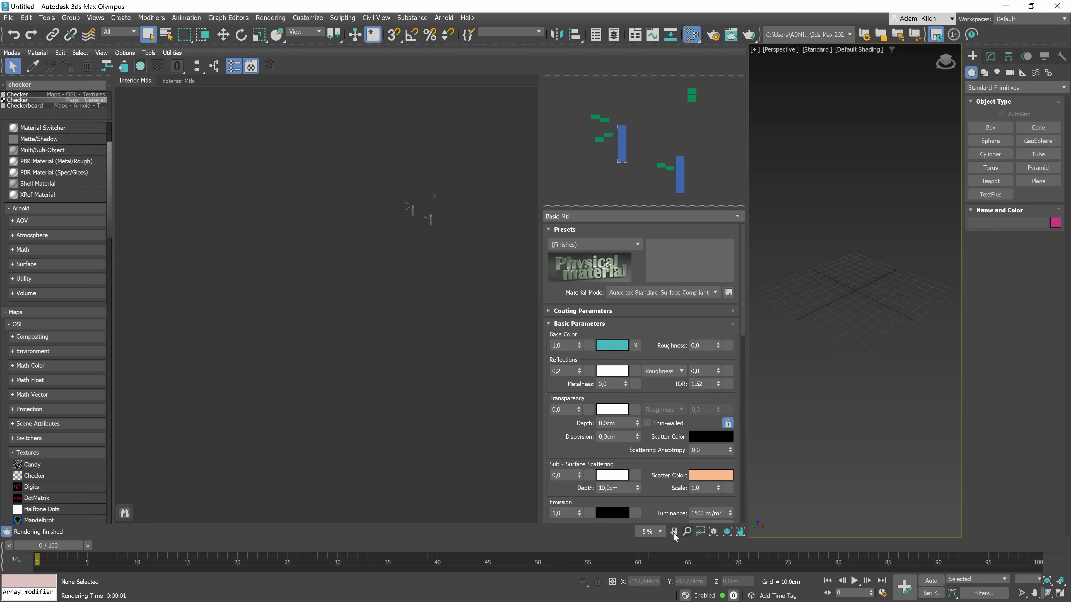
click(657, 532)
click(651, 587)
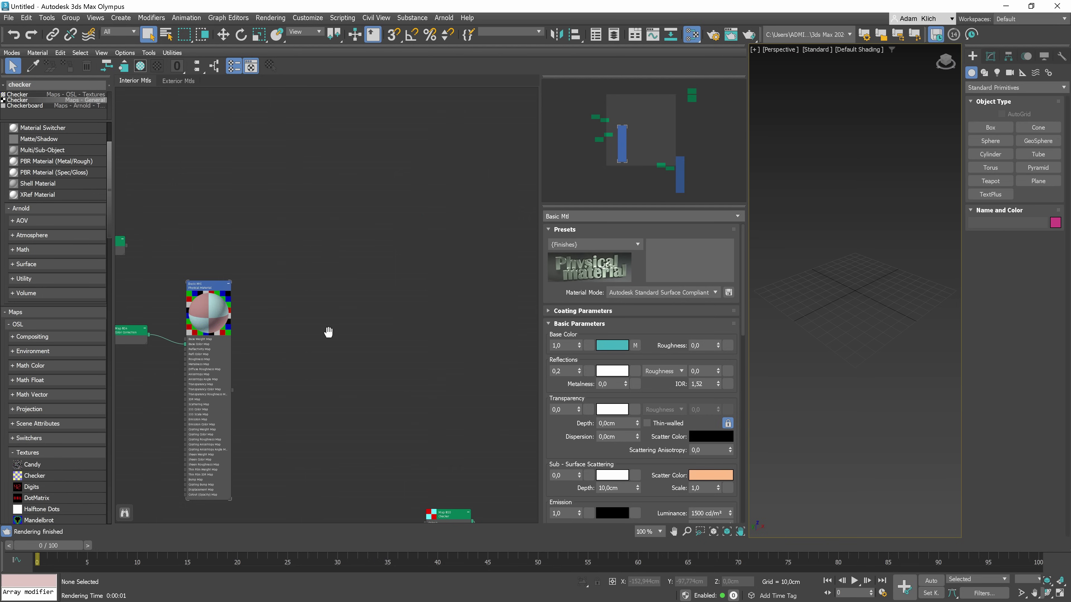
Pan the node view to centre the Basic Mtl network and magnify it with the Zoom tool.
middle_drag(329, 332, 389, 256)
click(673, 531)
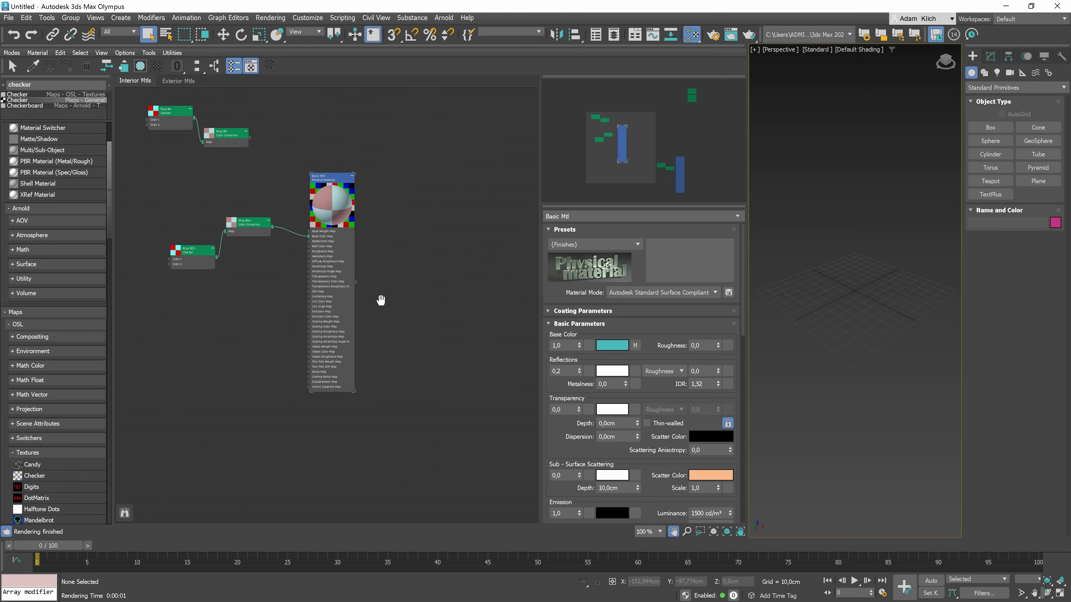
drag(382, 299, 426, 274)
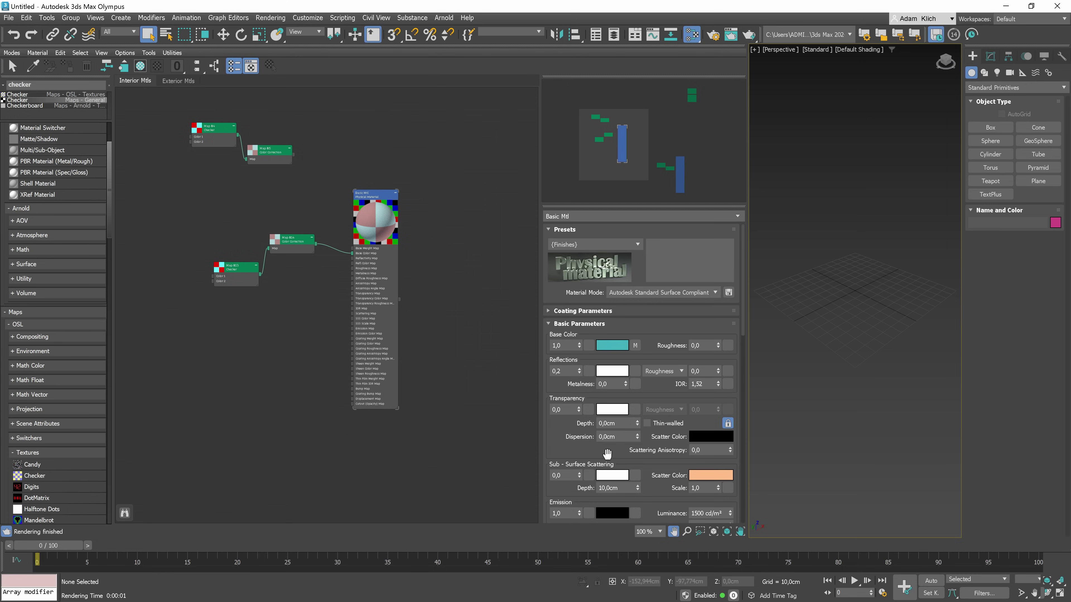
click(687, 532)
drag(363, 263, 337, 225)
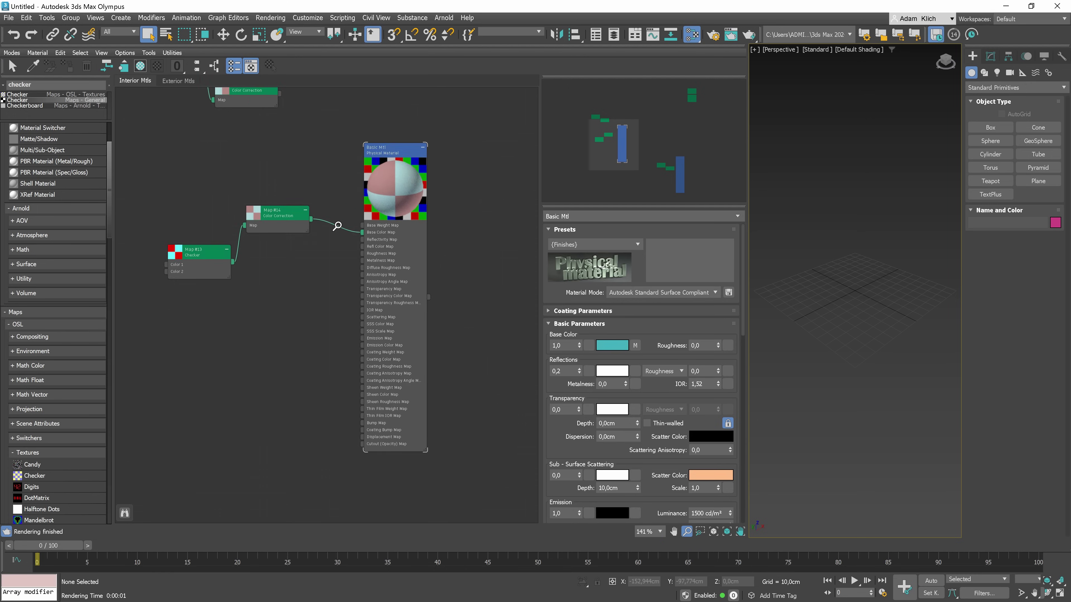
Use Zoom Region to frame the Basic Mtl network and magnify its Checker and Color Correction nodes.
click(700, 531)
drag(510, 495, 141, 120)
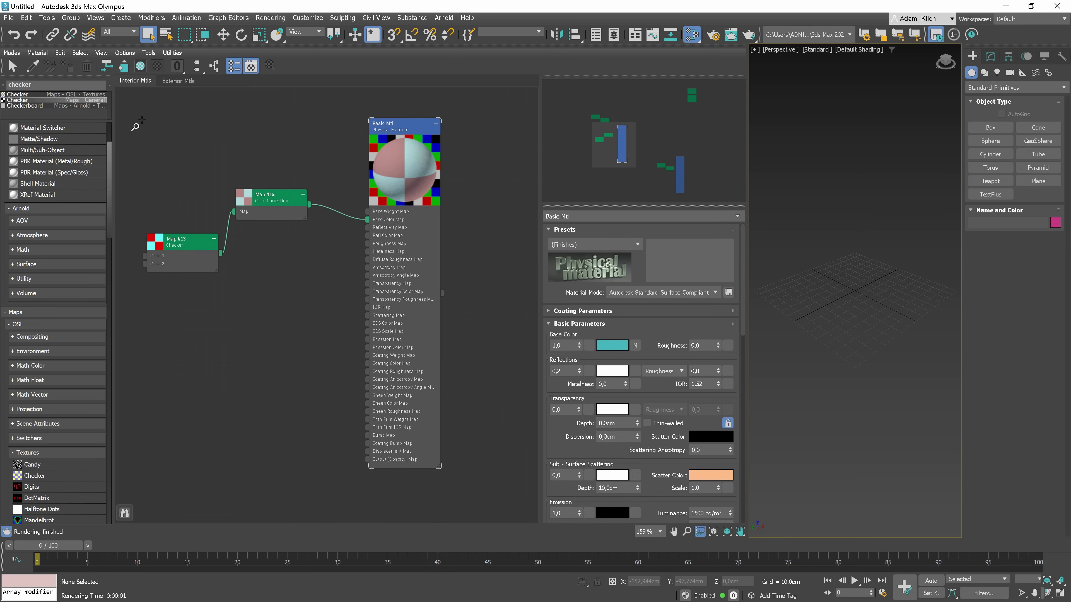
drag(238, 307, 127, 203)
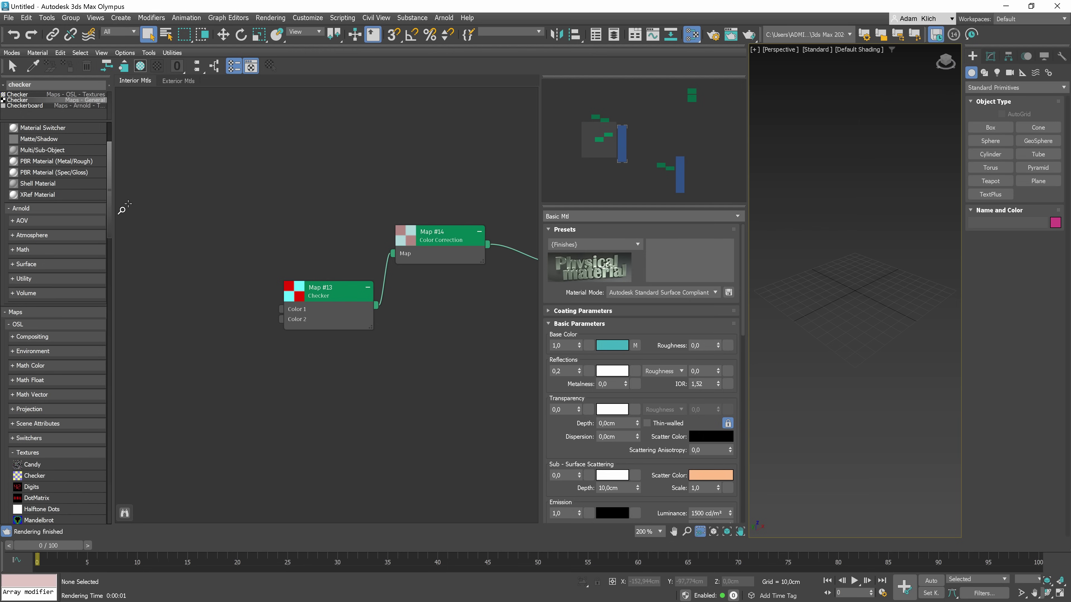
Fit the node view to all nodes, frame the selected Physical Material network, and try Pan to Selected.
click(712, 532)
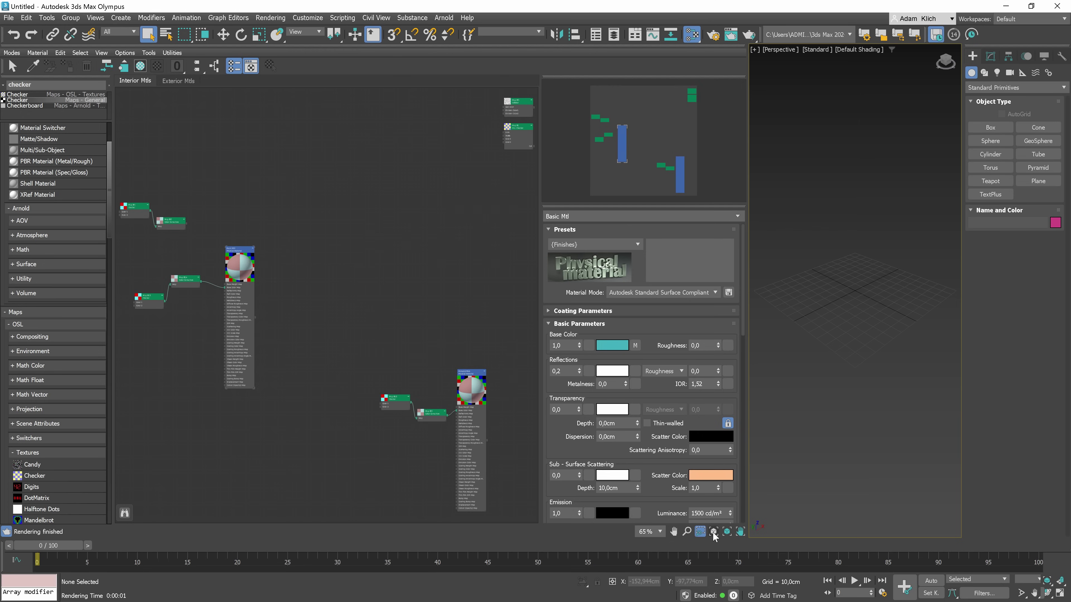
click(726, 532)
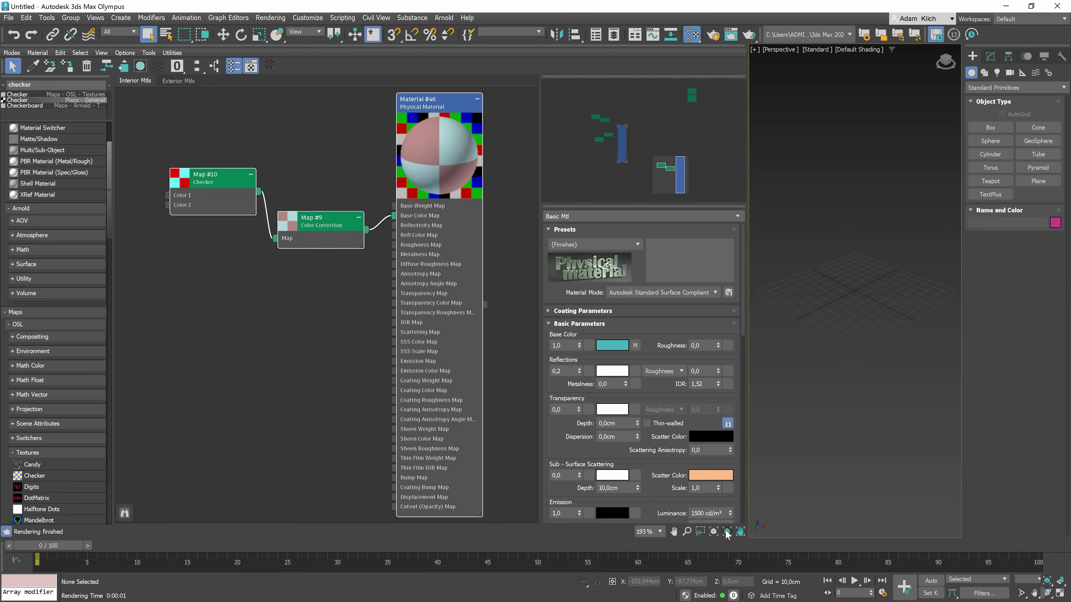
click(740, 532)
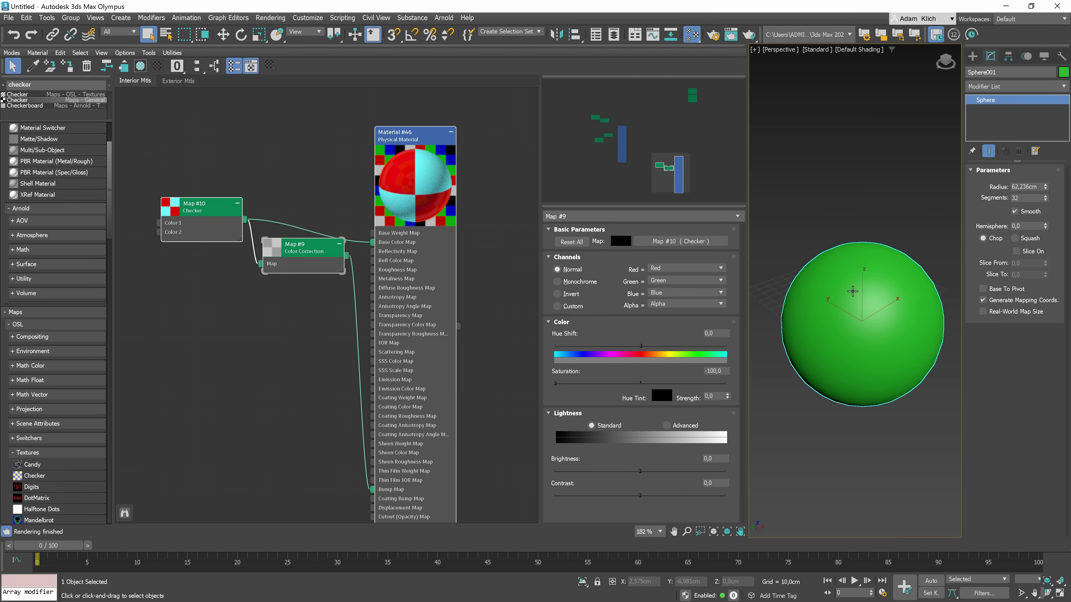
Assign Material #46 from the node view to the selected sphere.
click(375, 162)
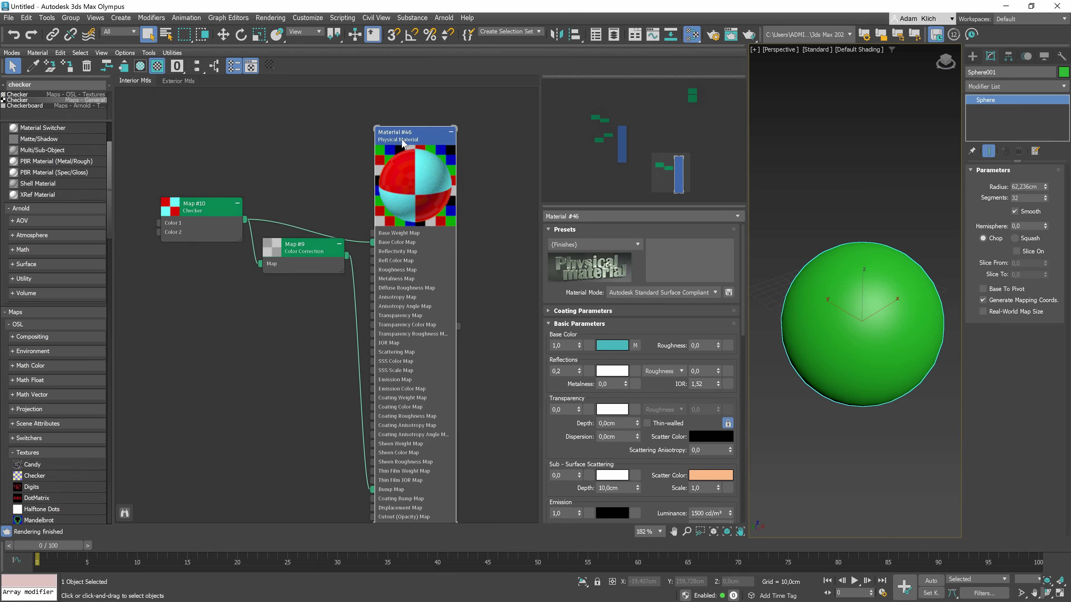
click(70, 66)
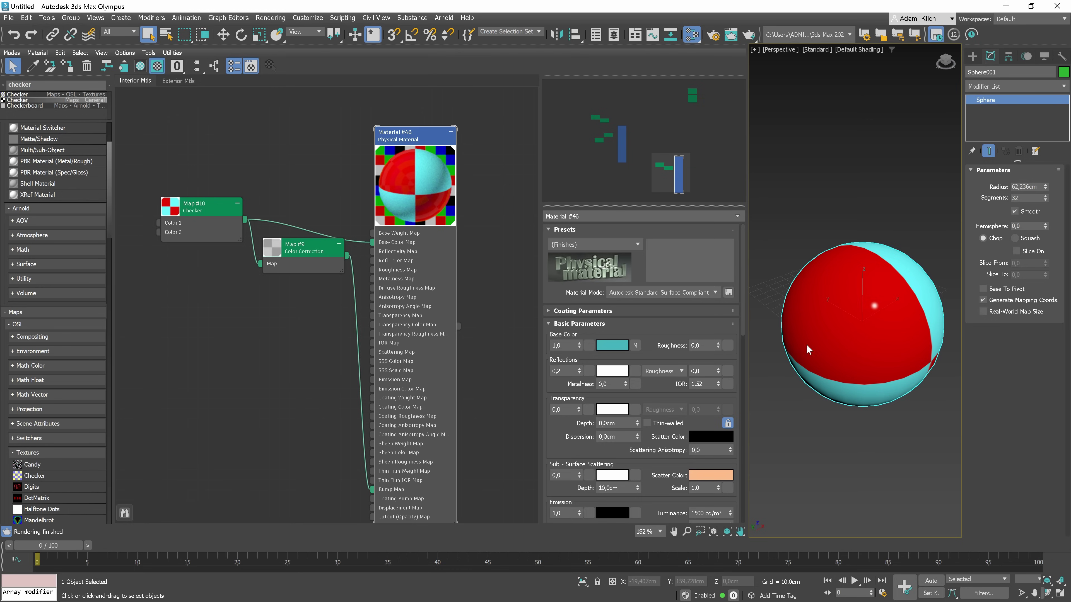
mouse_move(890, 326)
alt+middle_down()
mouse_move(853, 336)
mouse_move(881, 333)
alt+middle_up()
scroll(877, 332, up, 3)
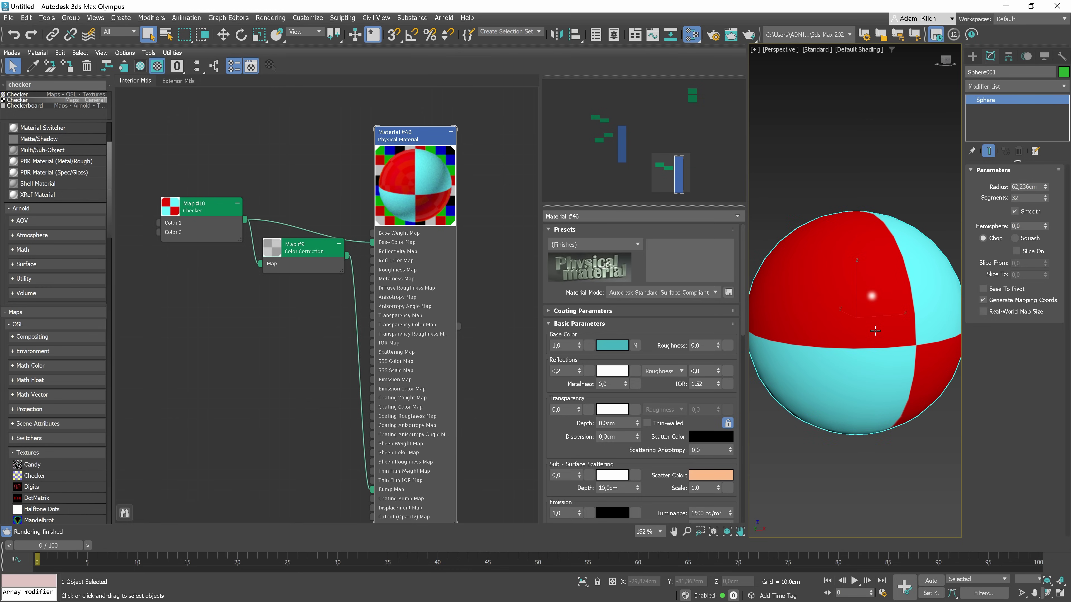
scroll(875, 331, down, 3)
scroll(373, 268, down, 5)
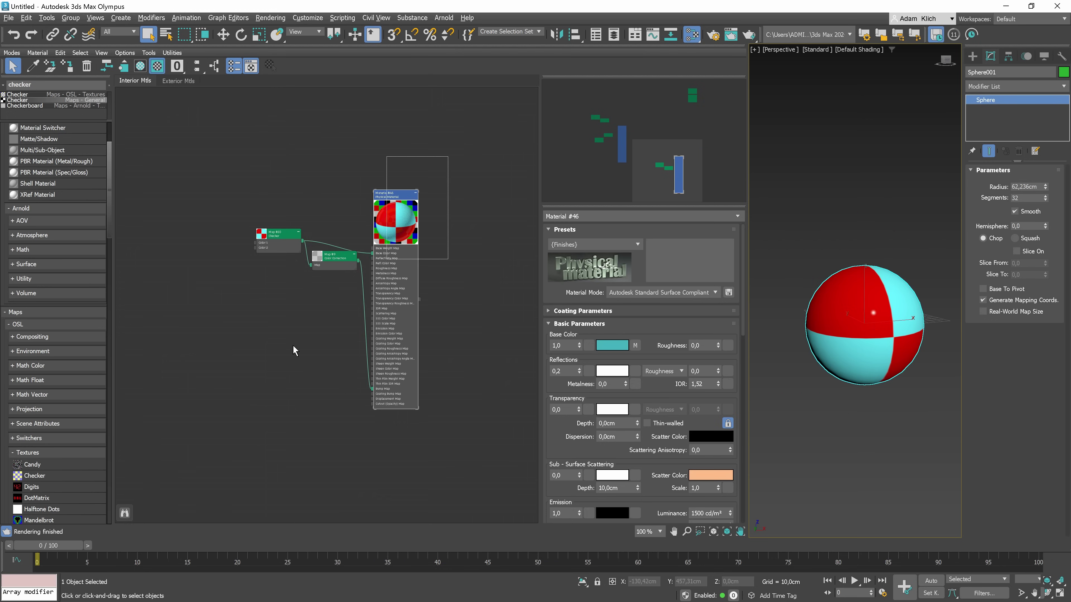
Duplicate the Material #46 network below the original and feed the copy's Base Color Map from a duplicated Color Correction node.
shift+drag(400, 249, 311, 361)
click(243, 396)
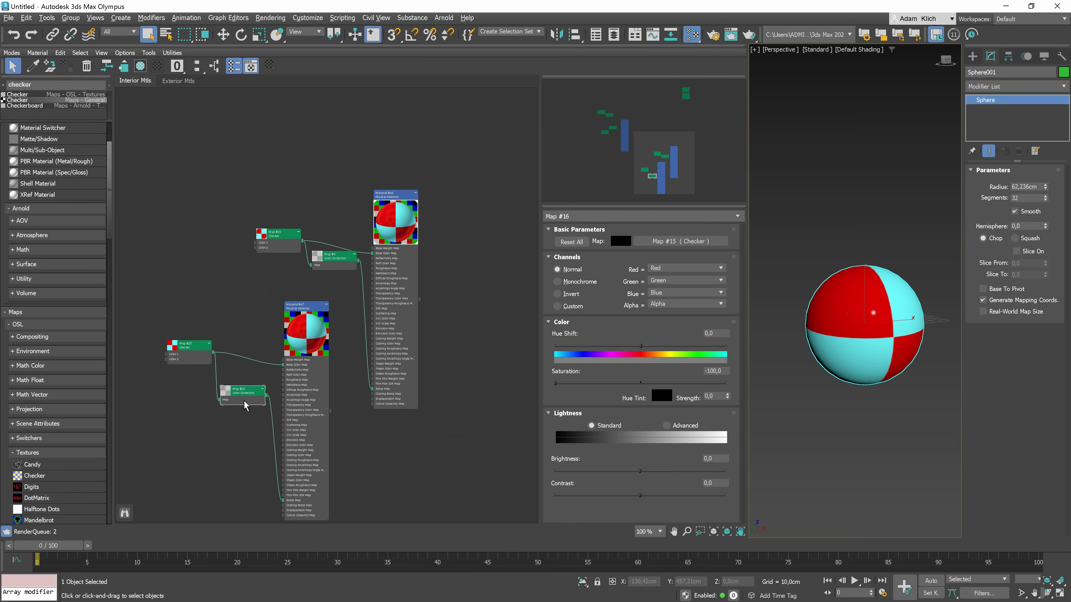
mouse_move(239, 397)
shift+mouse_down()
mouse_move(244, 340)
mouse_move(282, 366)
shift+mouse_up()
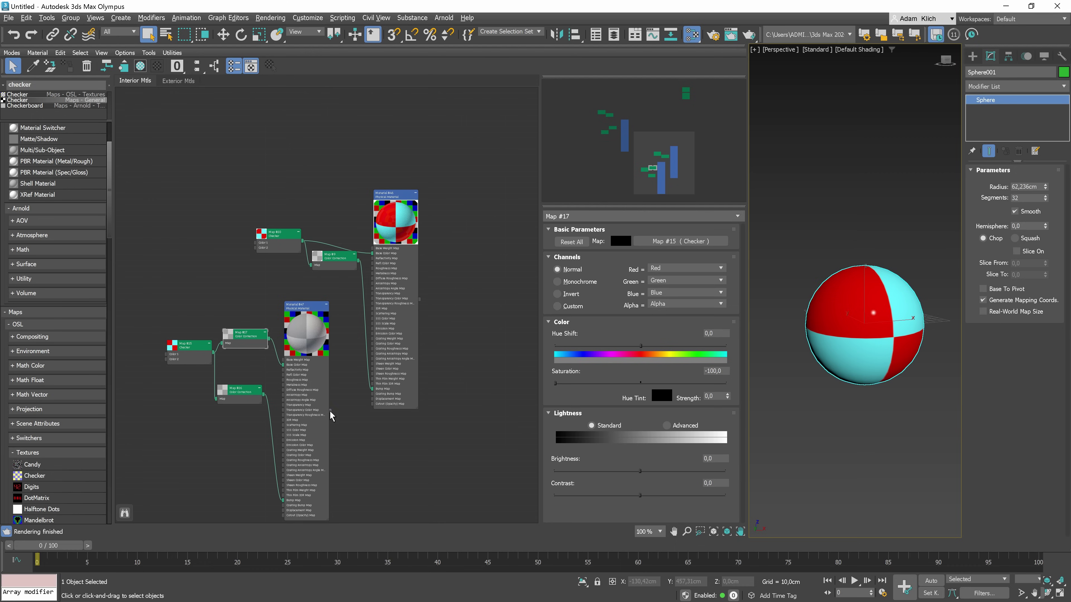
Assign the duplicated Physical Material to the sphere and delete its whole node network from the view.
drag(404, 394, 872, 323)
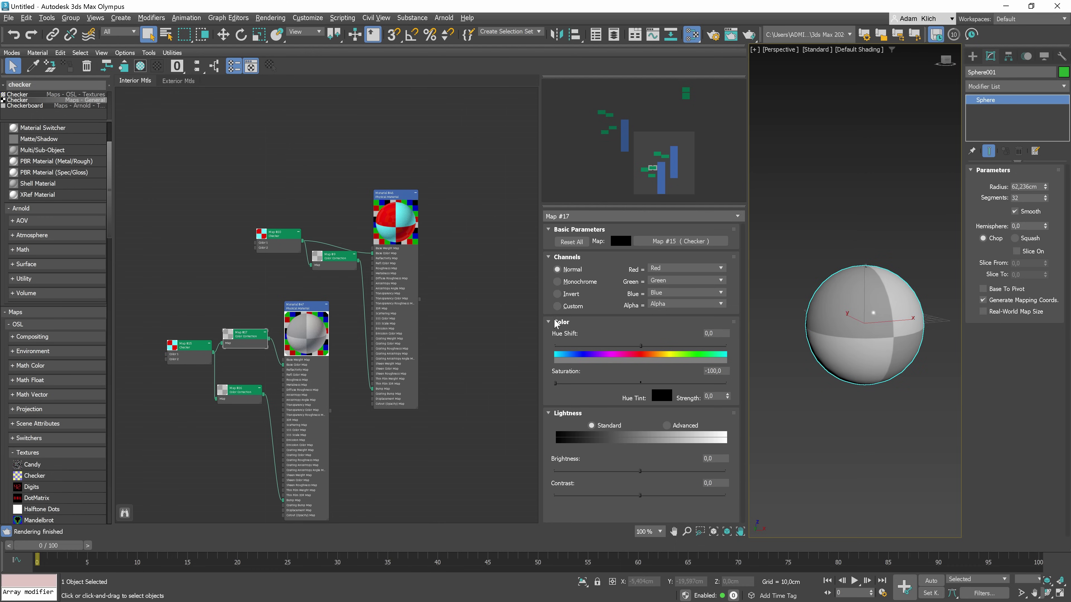
drag(336, 290, 167, 434)
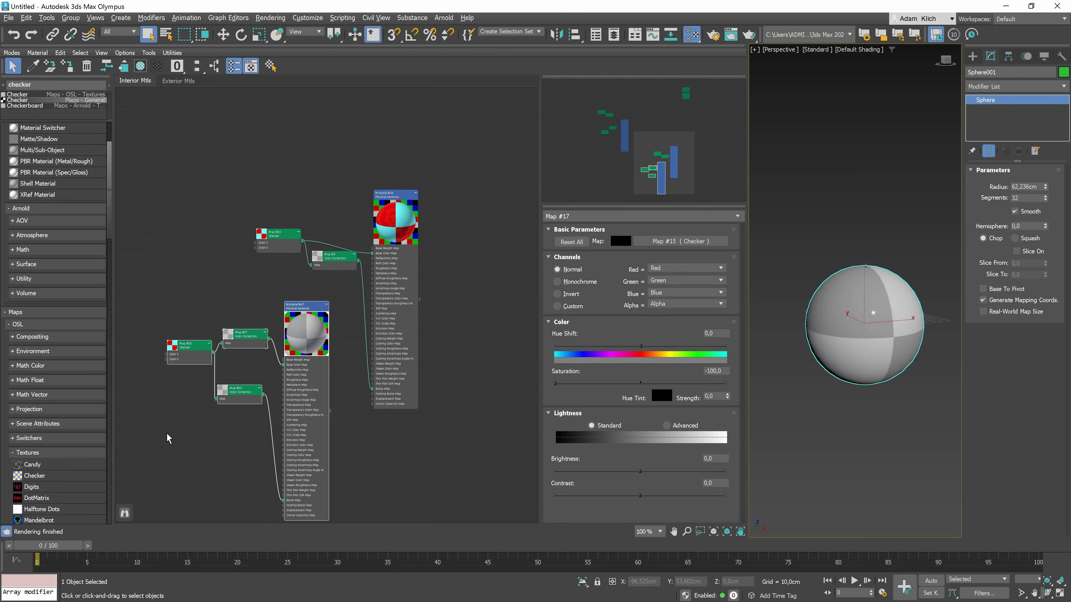
key(Delete)
Pick the material from the sphere to bring its network back into the view, lower its material node, and delete the network again.
click(33, 66)
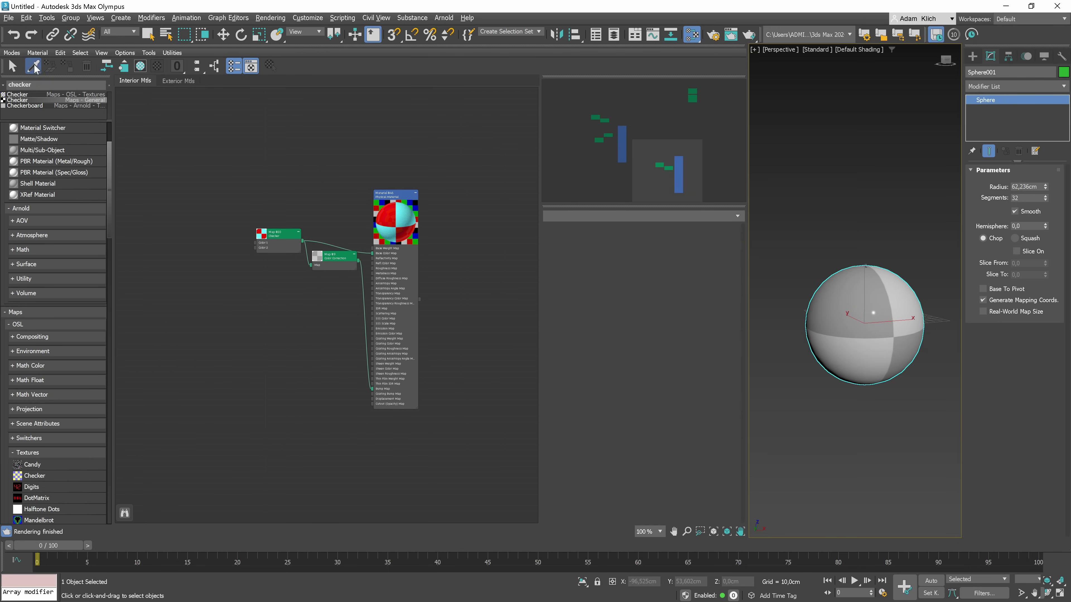
click(881, 308)
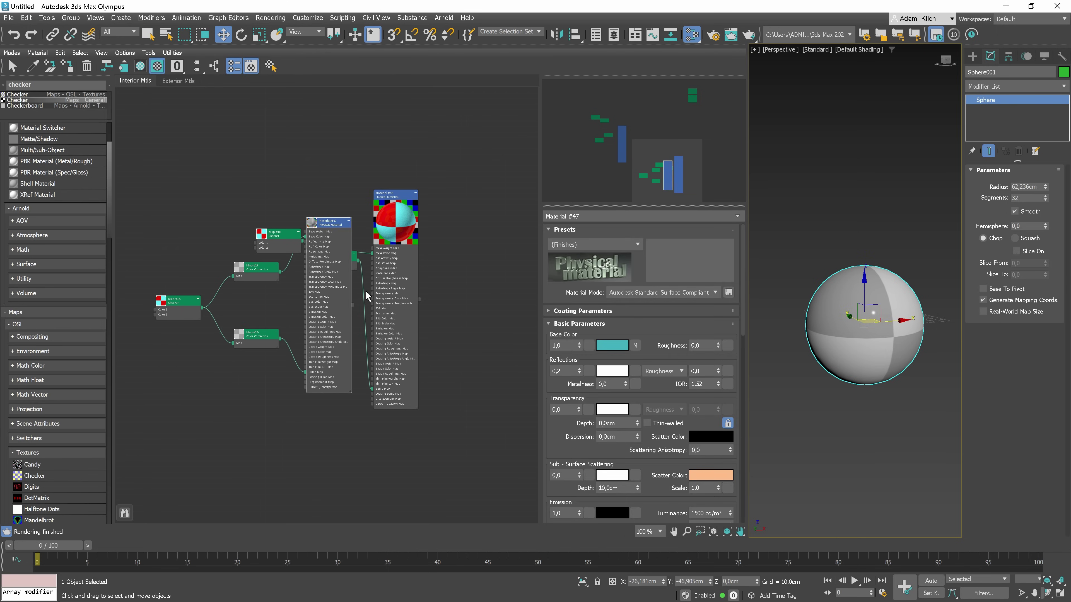
drag(328, 230, 324, 303)
drag(286, 377, 172, 265)
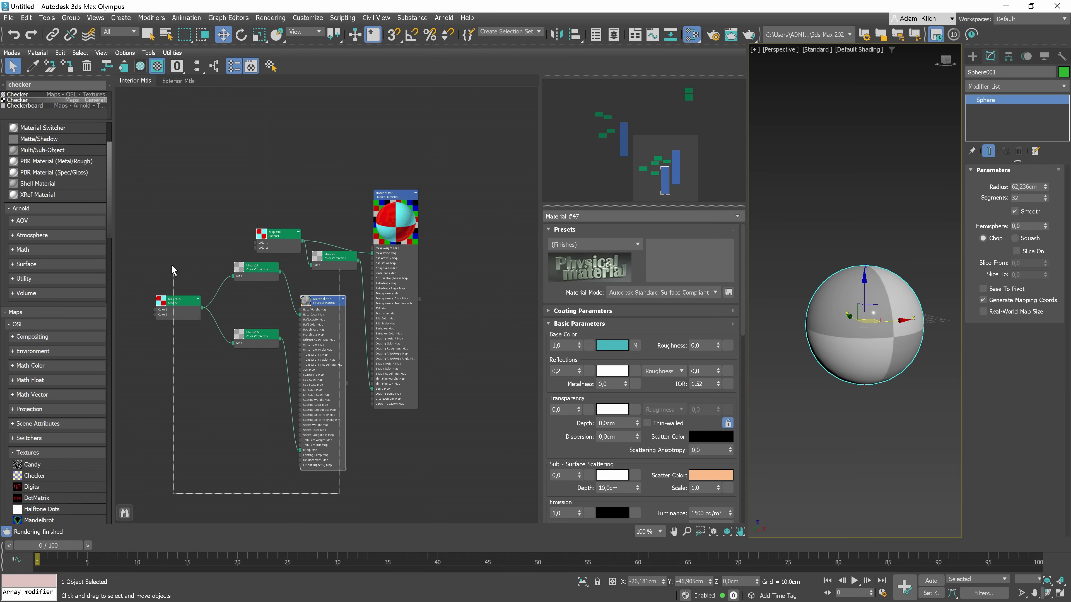
key(Delete)
Clear the browser search and bring Material #47 from Scene Materials into the node view as an instance.
drag(109, 152, 106, 466)
double_click(20, 85)
key(BackSpace)
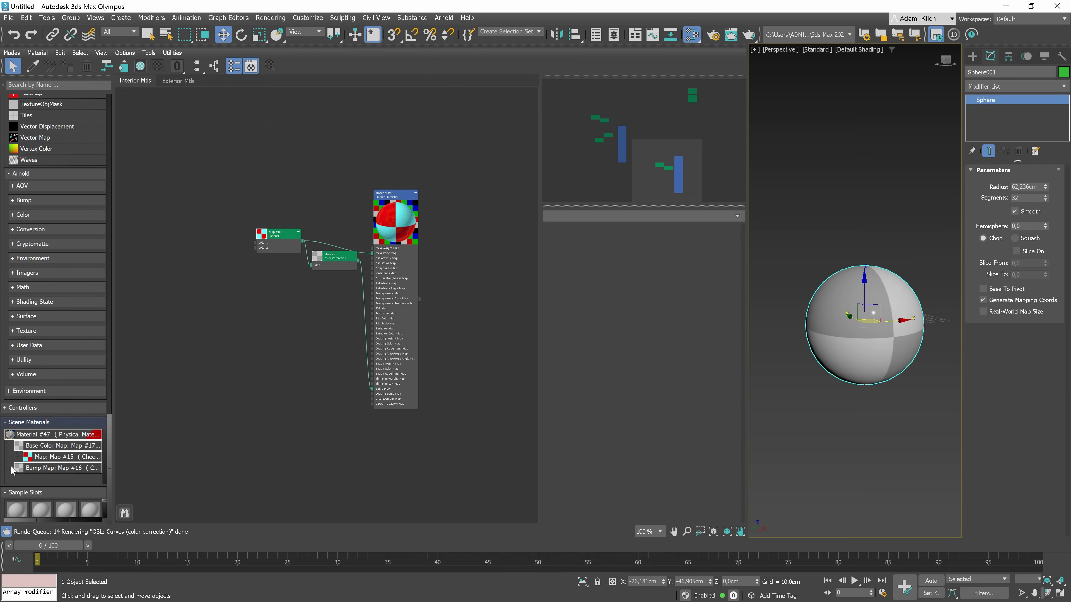
drag(36, 434, 273, 339)
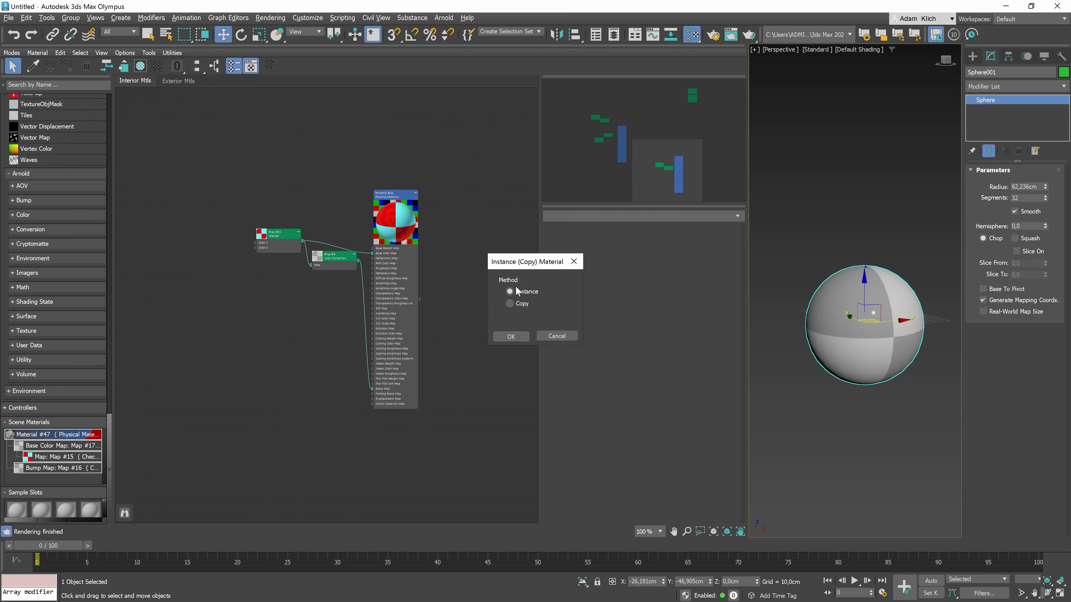
click(511, 336)
middle_drag(347, 353, 368, 332)
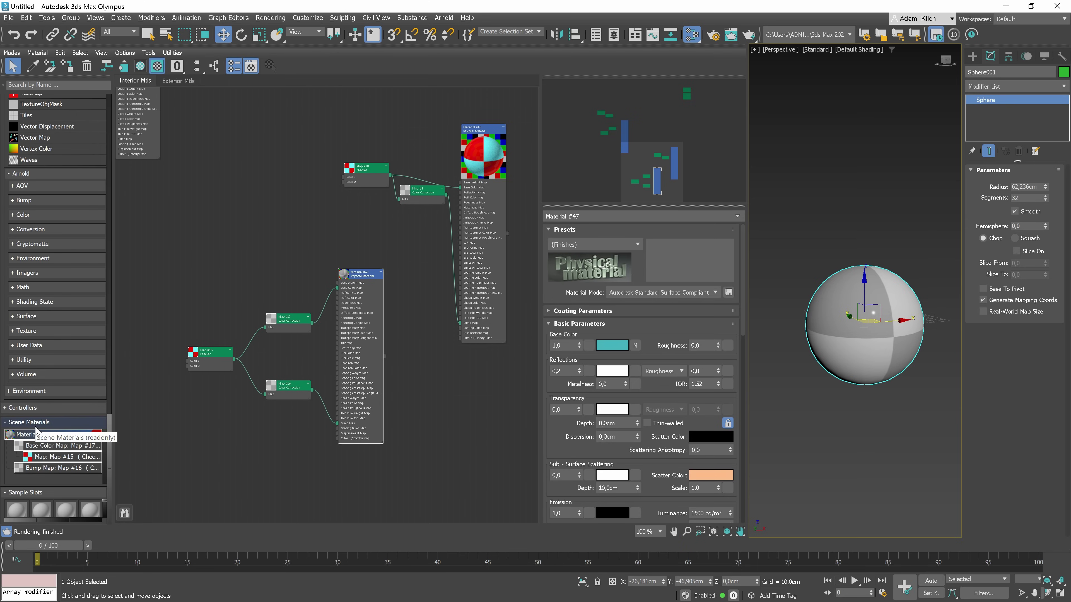
Connect a new map from the General category to the Color 1 input of Material #47's Checker node.
drag(187, 366, 161, 355)
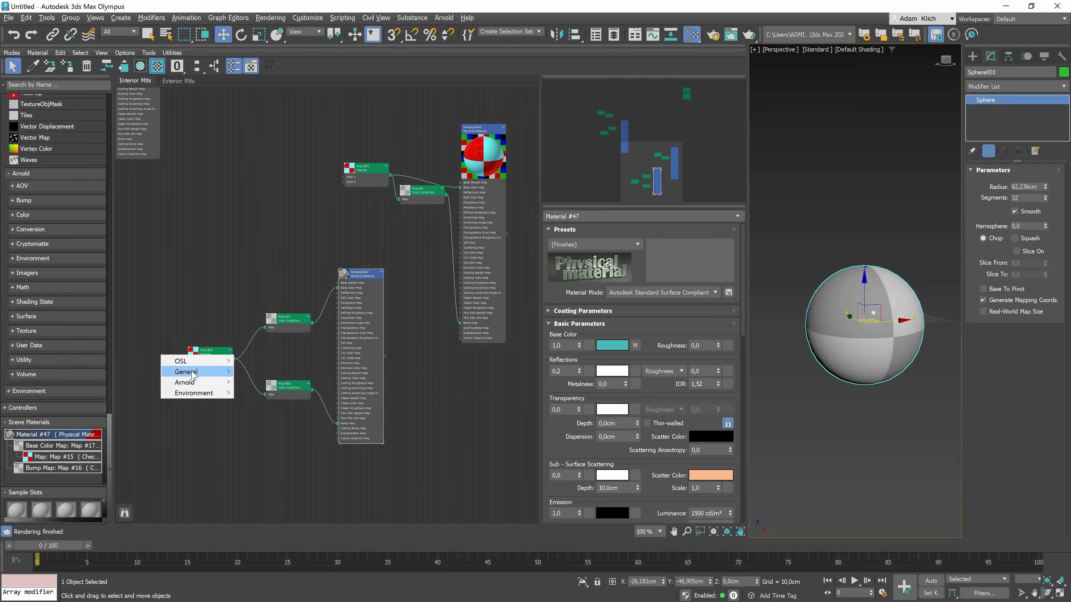
mouse_move(195, 373)
click(254, 455)
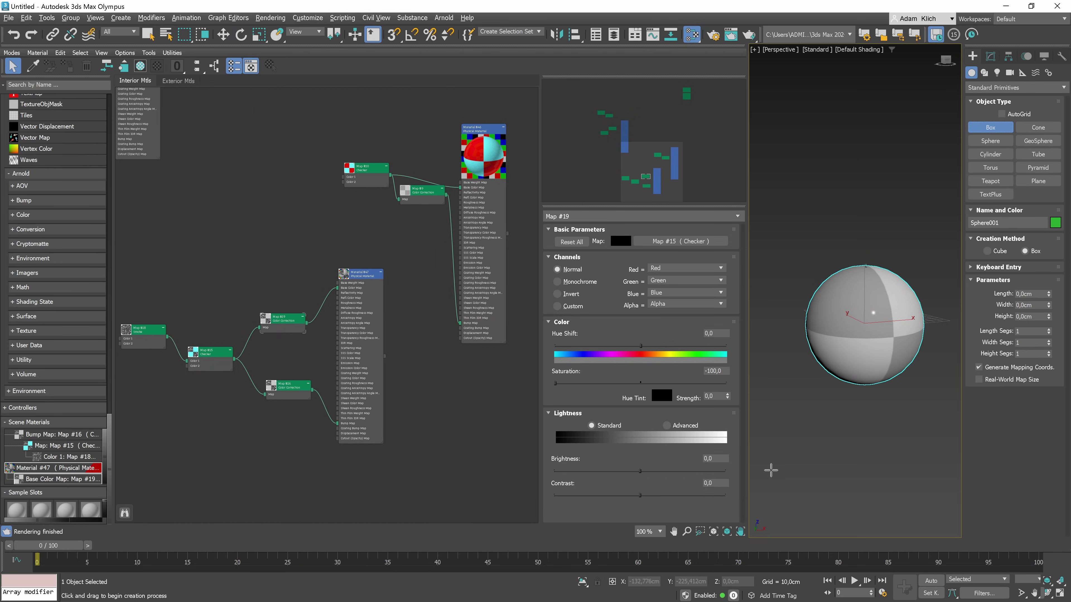
Create a box about 28 × 25 × 21 cm in front of the sphere and assign Material #47 to it.
drag(770, 469, 822, 410)
click(807, 334)
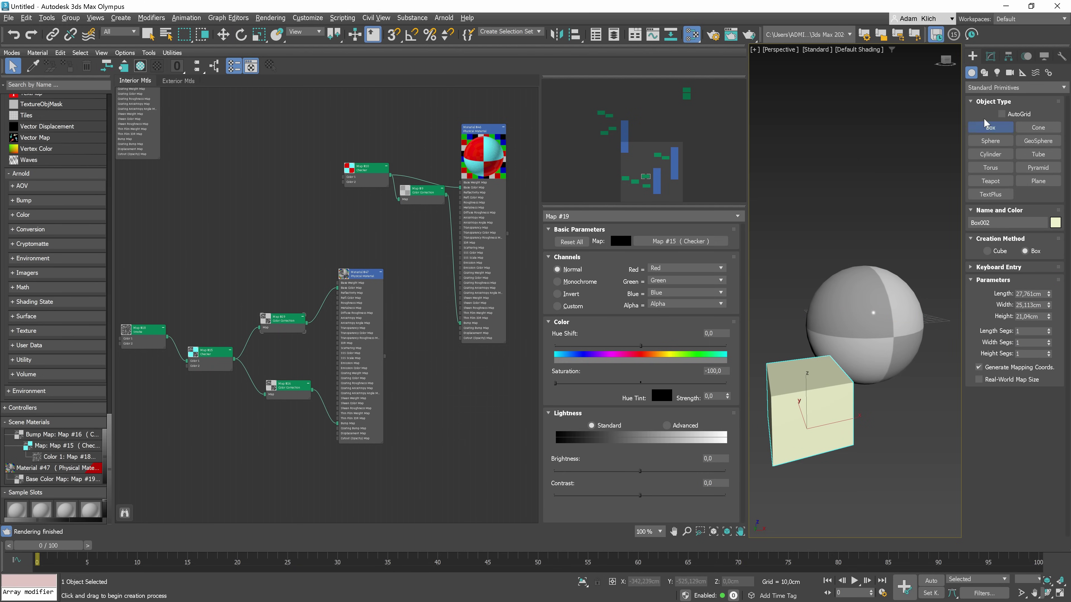
click(363, 275)
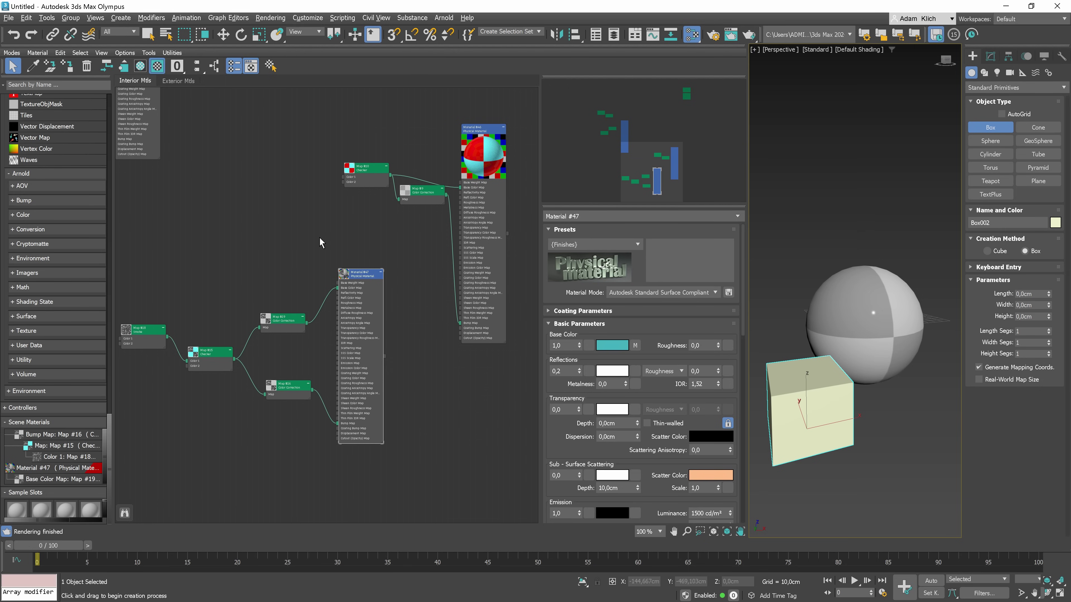
click(72, 68)
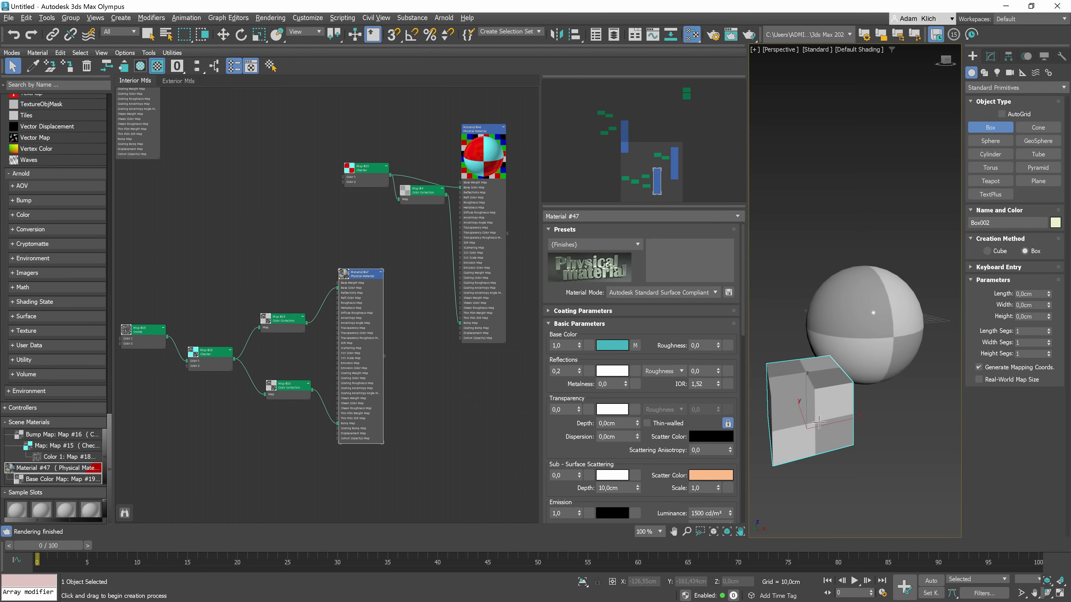
key(w)
click(992, 57)
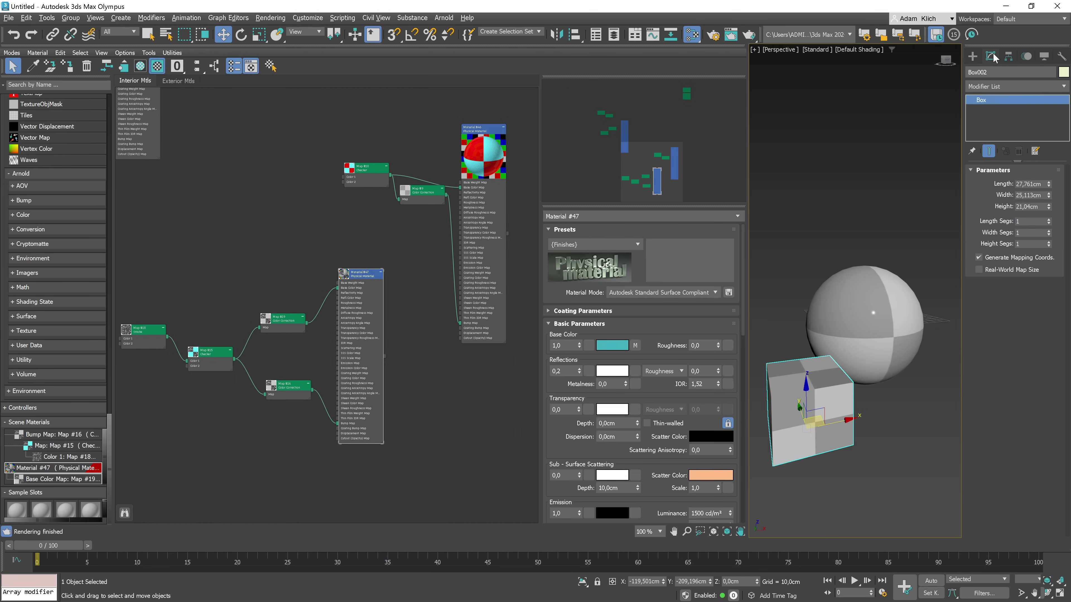
Duplicate the Material #47 node, rename the copy as Material #47, and put it to the scene.
shift+drag(351, 325, 428, 232)
click(588, 216)
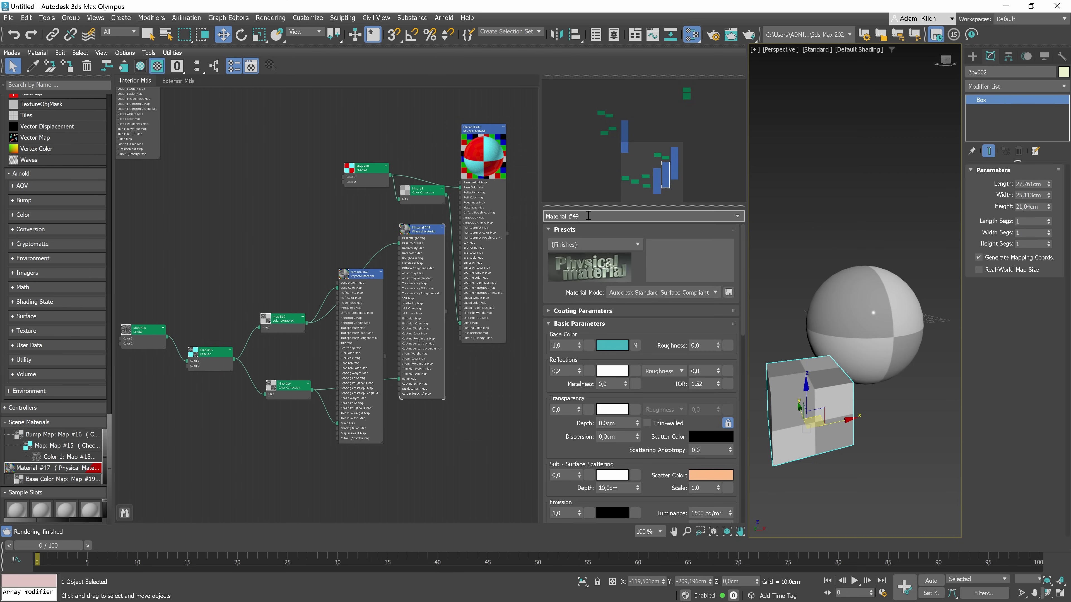
key(Return)
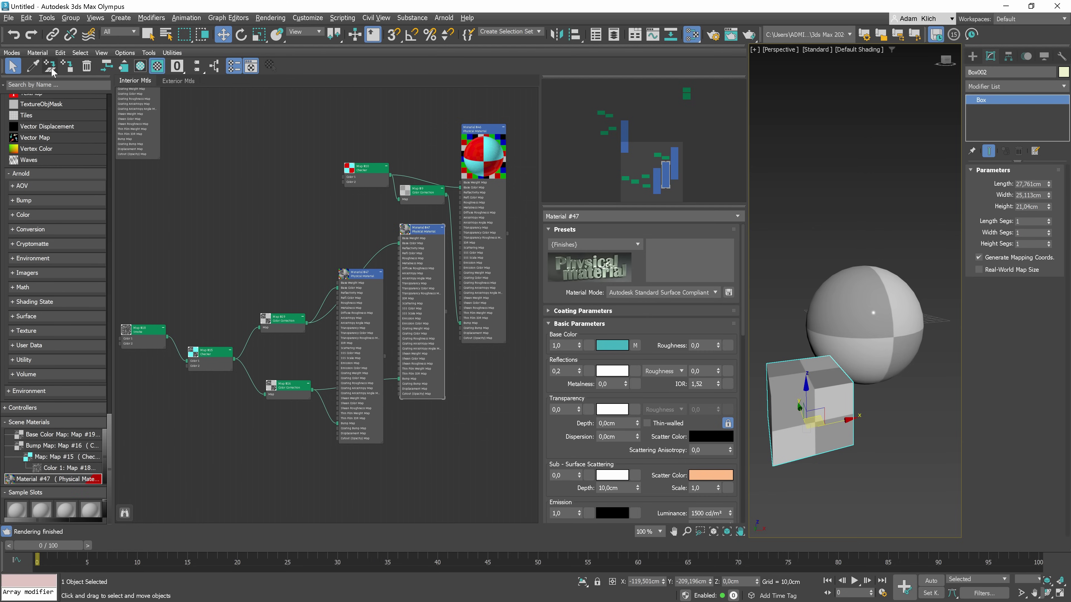
Disconnect the Base Color Map input of the copied Material #47 and delete that copied node from the view.
drag(397, 244, 380, 247)
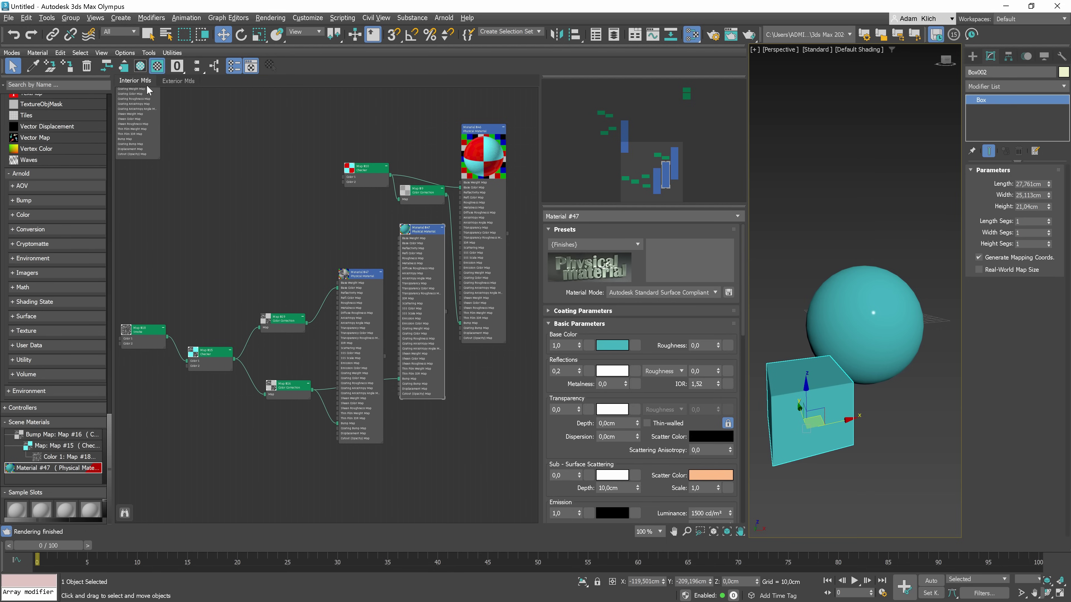
key(Delete)
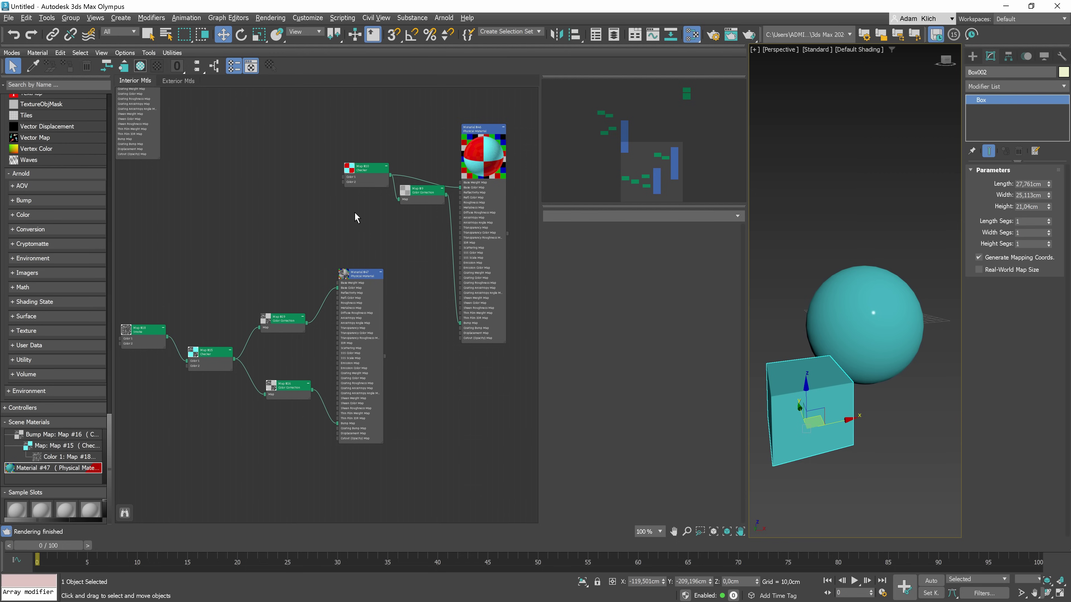
key(ctrl+z)
Turn on Move Children and move the Material #47 and Material #46 nodes together with their connected maps.
click(106, 66)
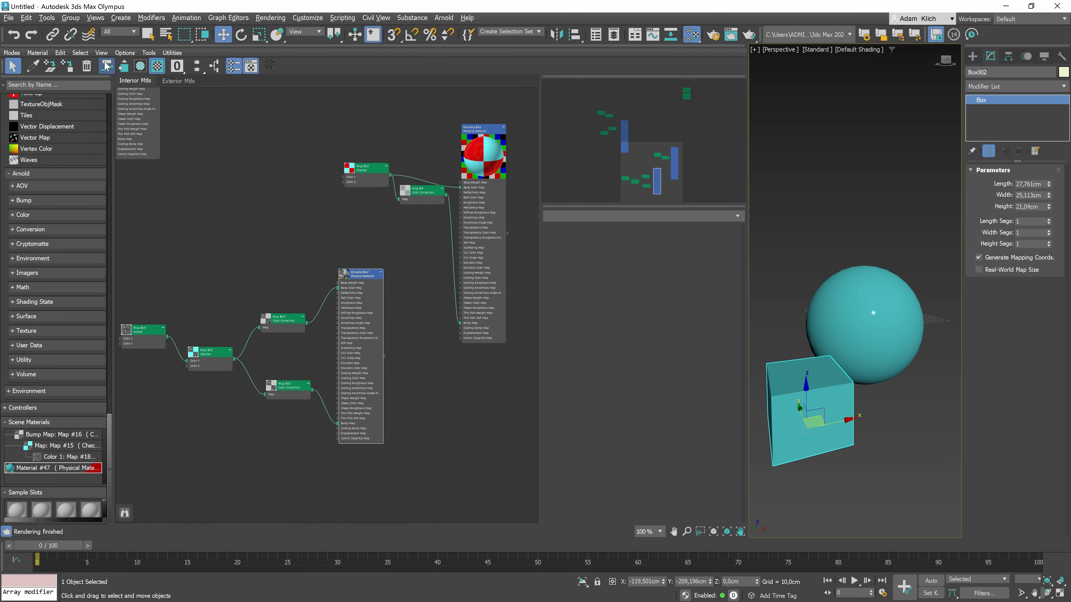
click(279, 189)
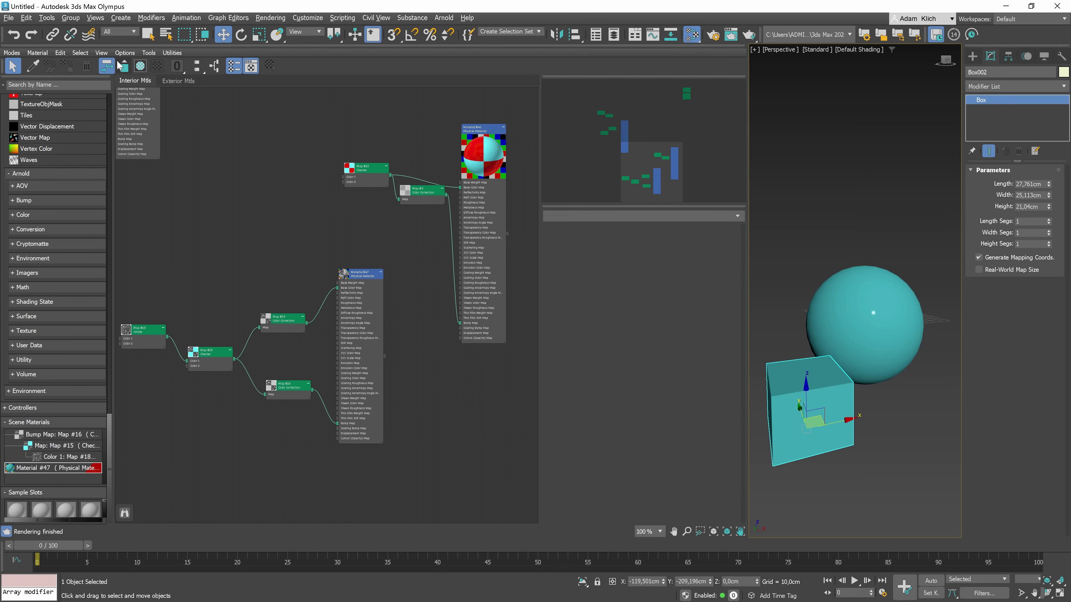
drag(345, 326, 347, 379)
drag(486, 178, 458, 163)
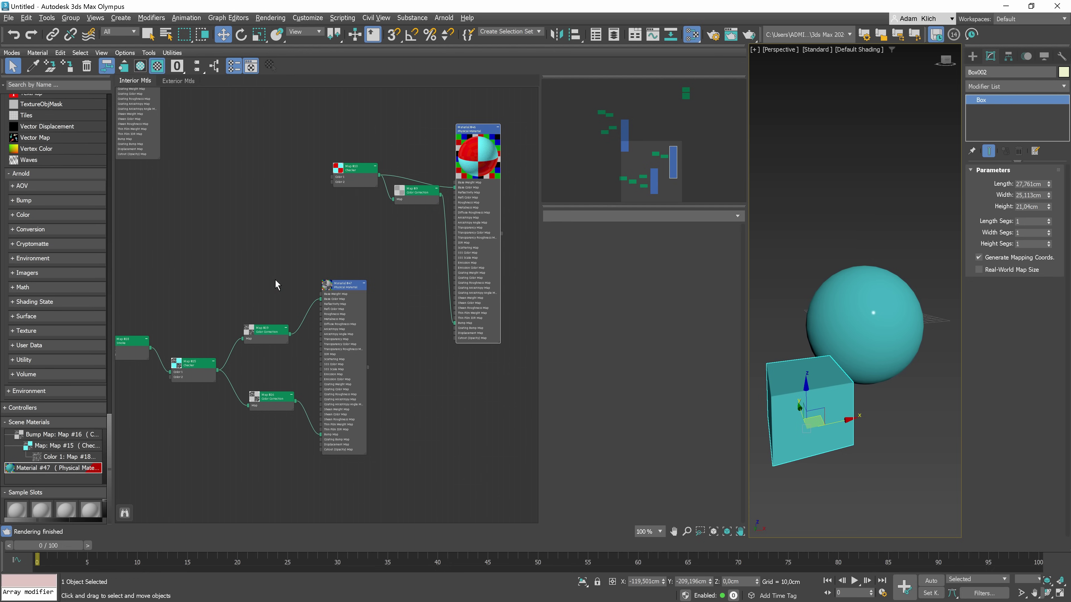
Reposition the Material #47 network with its children, moving its material, Color Correction and Checker nodes in turn.
click(217, 422)
mouse_move(269, 291)
mouse_down()
mouse_move(259, 300)
mouse_move(263, 285)
mouse_up()
double_click(345, 328)
drag(345, 329, 368, 311)
mouse_move(281, 310)
mouse_down()
mouse_move(269, 246)
mouse_move(275, 314)
mouse_up()
mouse_move(185, 349)
mouse_down()
mouse_move(190, 334)
mouse_move(194, 345)
mouse_up()
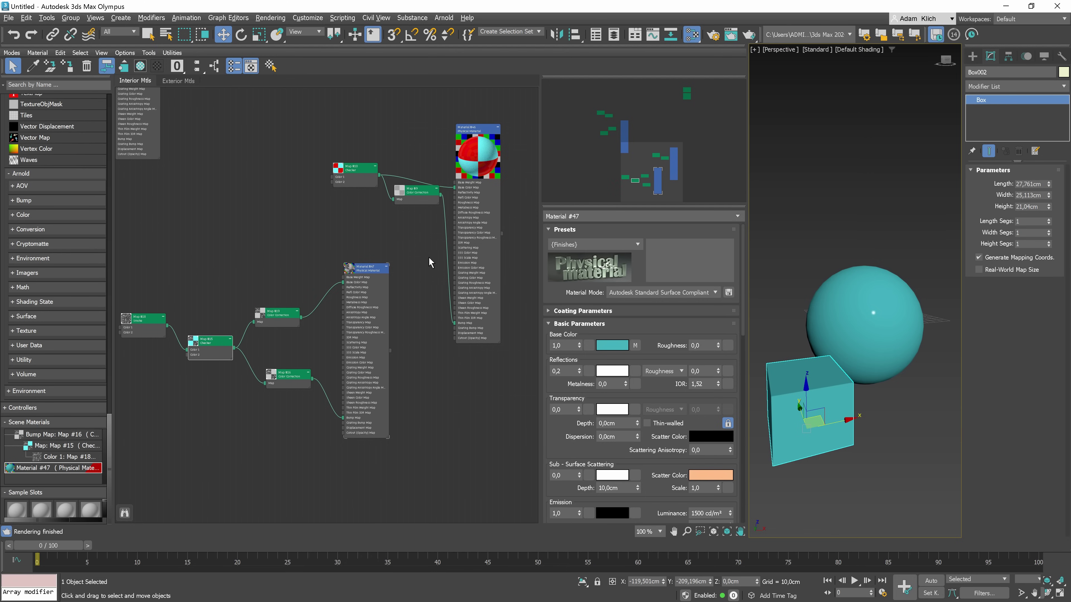
Select the Material #47 node and toggle Hide Unused Nodeslots on, off and on again.
drag(414, 234, 352, 310)
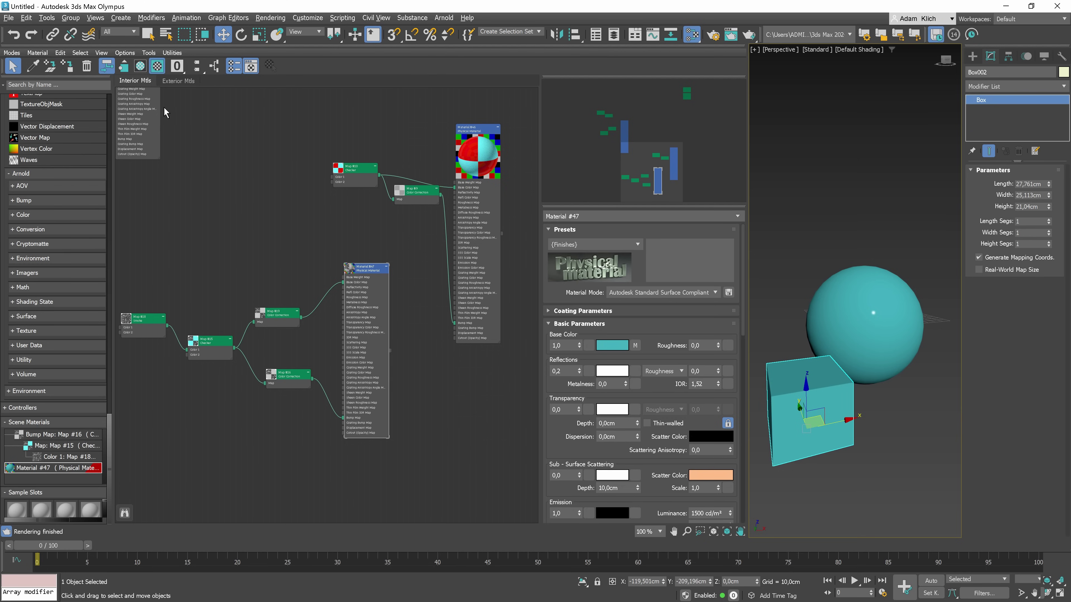
click(123, 67)
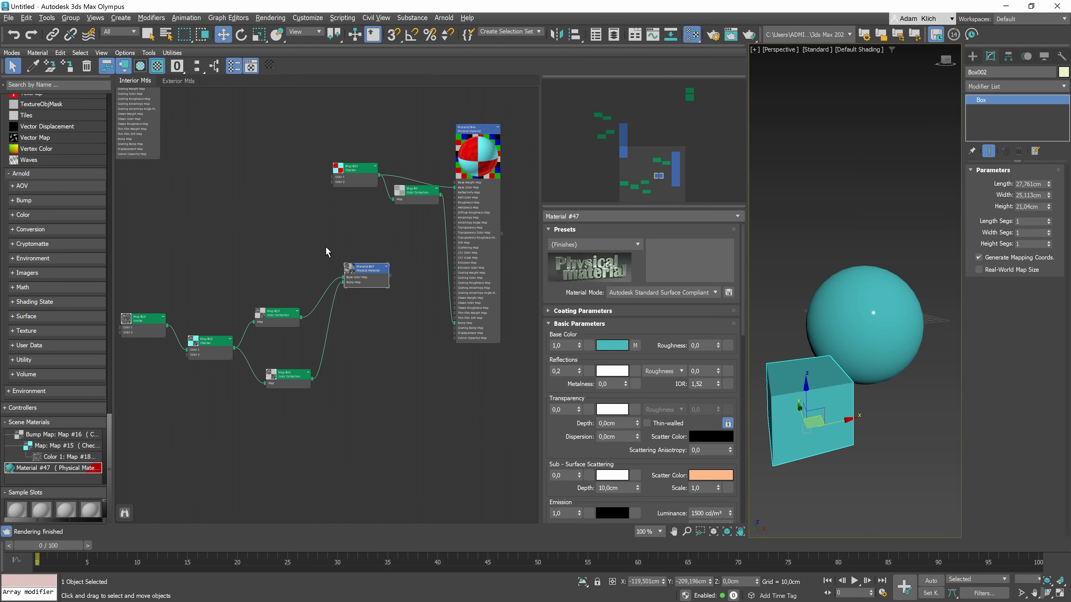
click(124, 67)
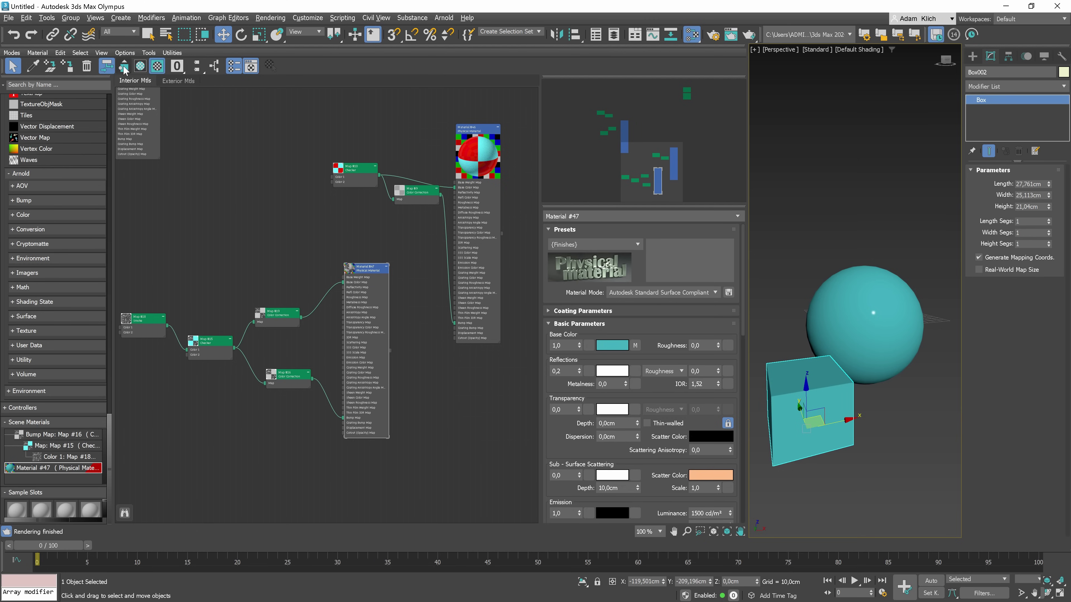
click(123, 66)
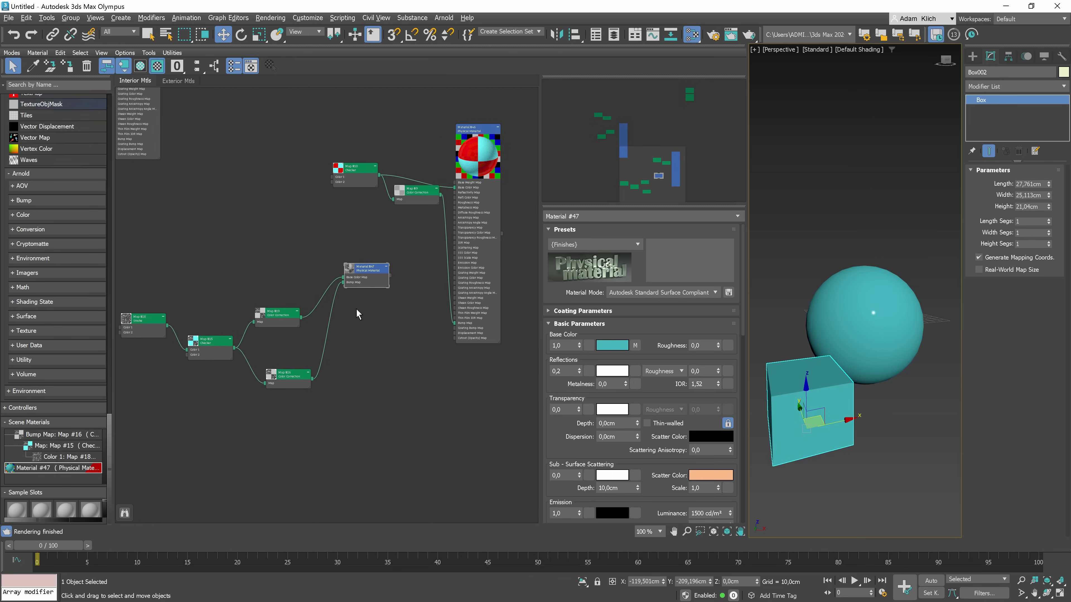
Assign Material #47 to the box, replacing the scene material of the same name, and reassign Material #46 to the box.
drag(392, 279, 830, 427)
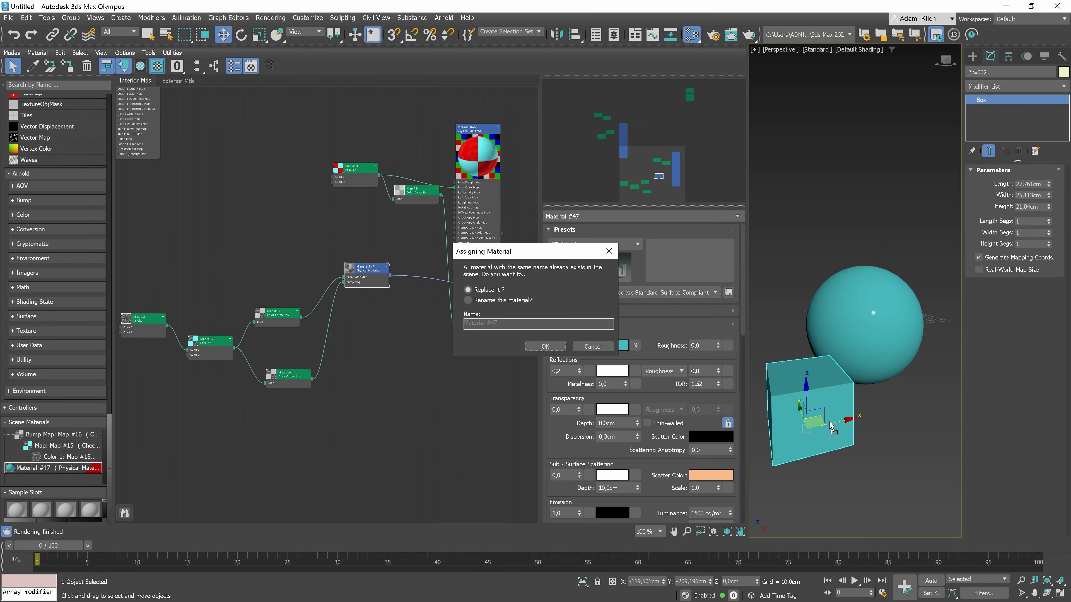
click(532, 346)
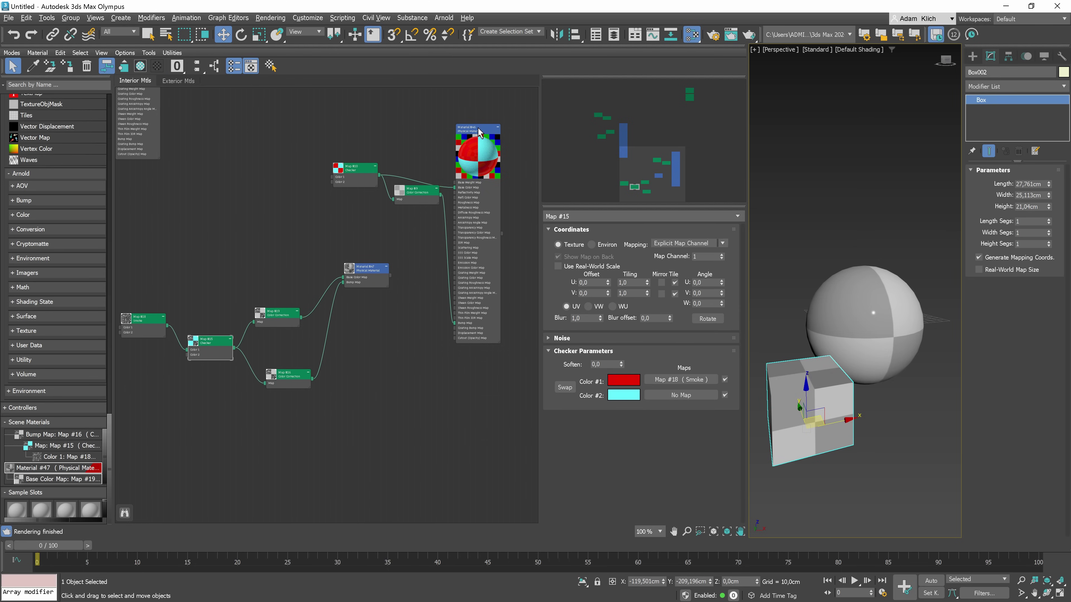
double_click(477, 127)
key(a)
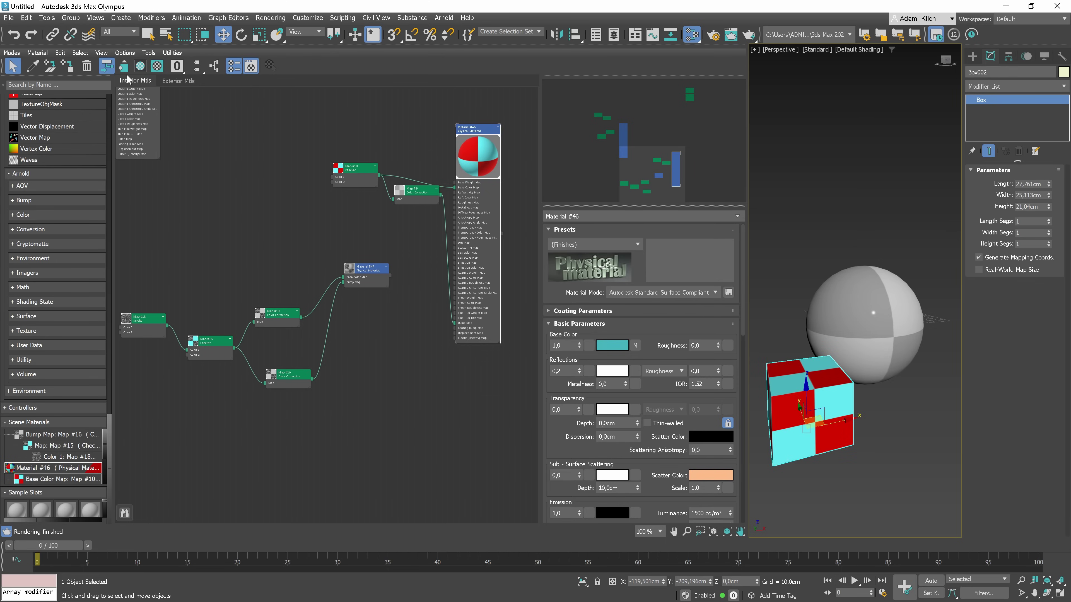
Turn on the preview background for Material #46 and examine the available material ID channels.
click(157, 66)
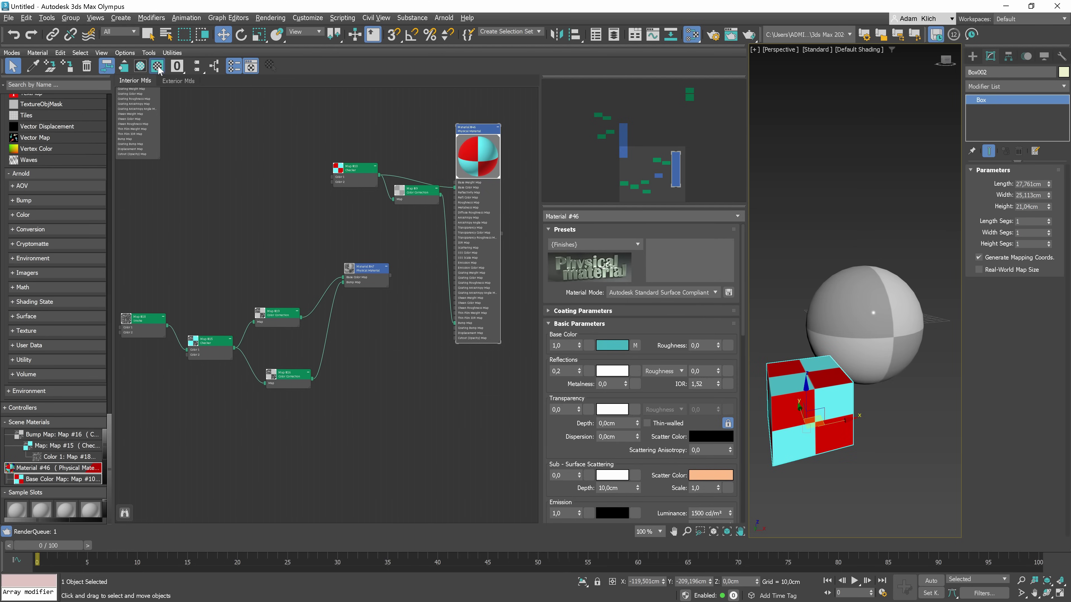
click(177, 67)
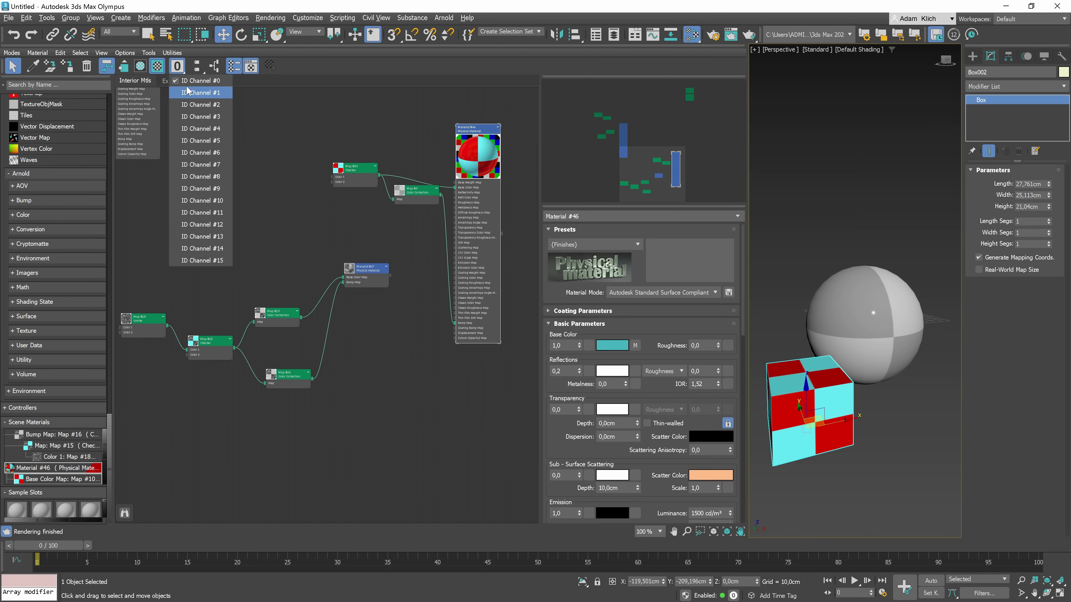
click(184, 72)
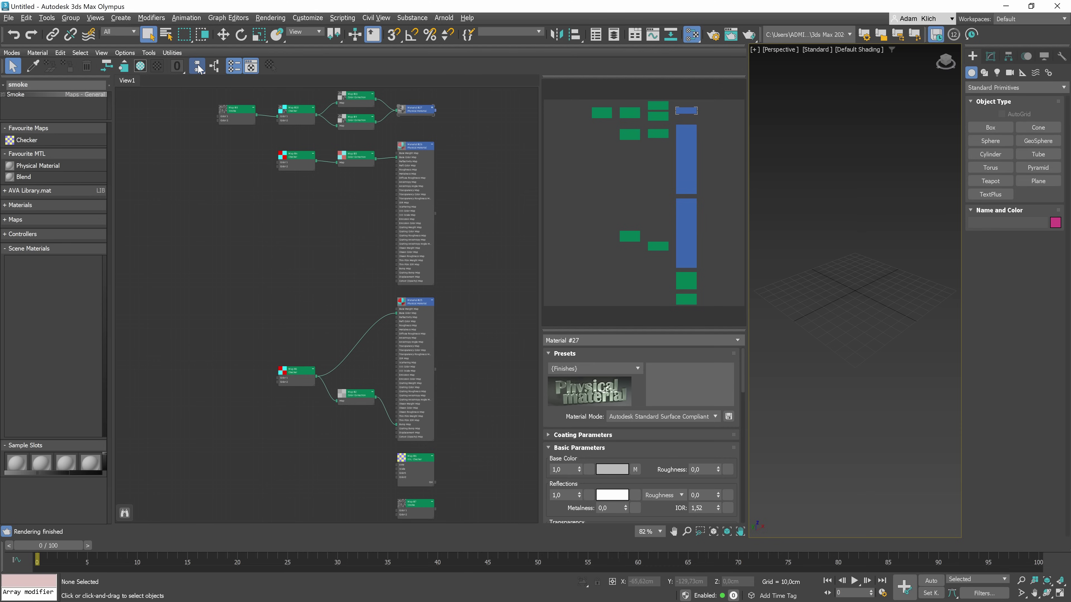
Lay out all nodes in the view, move Material #46 and its Checker and Color Correction maps apart, and lay out its children.
drag(197, 66, 211, 82)
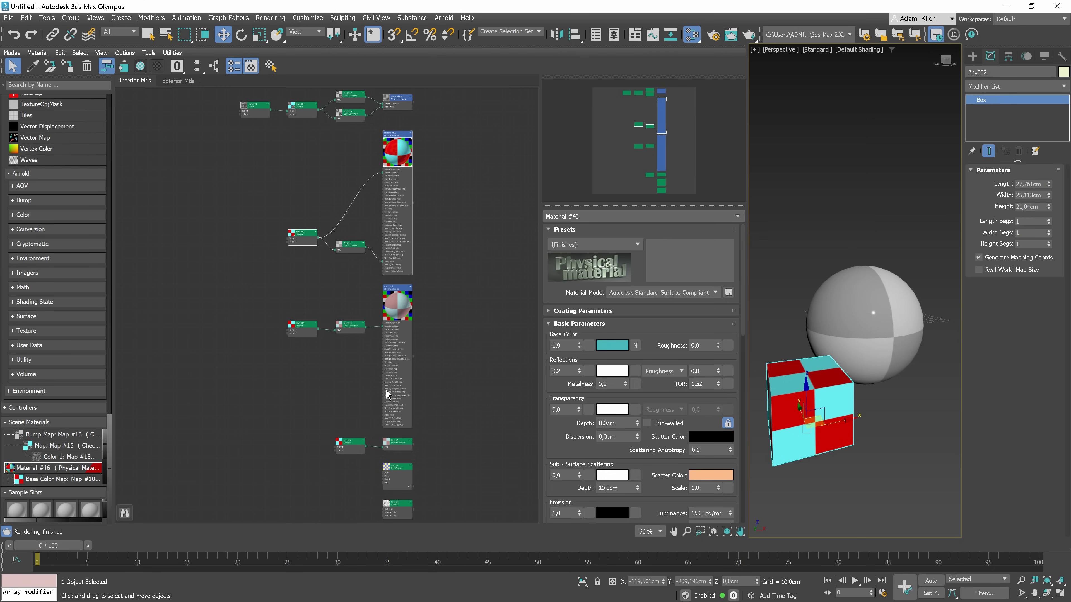
drag(310, 241, 185, 174)
drag(296, 259, 205, 336)
drag(244, 367, 144, 133)
ctrl+drag(412, 197, 236, 236)
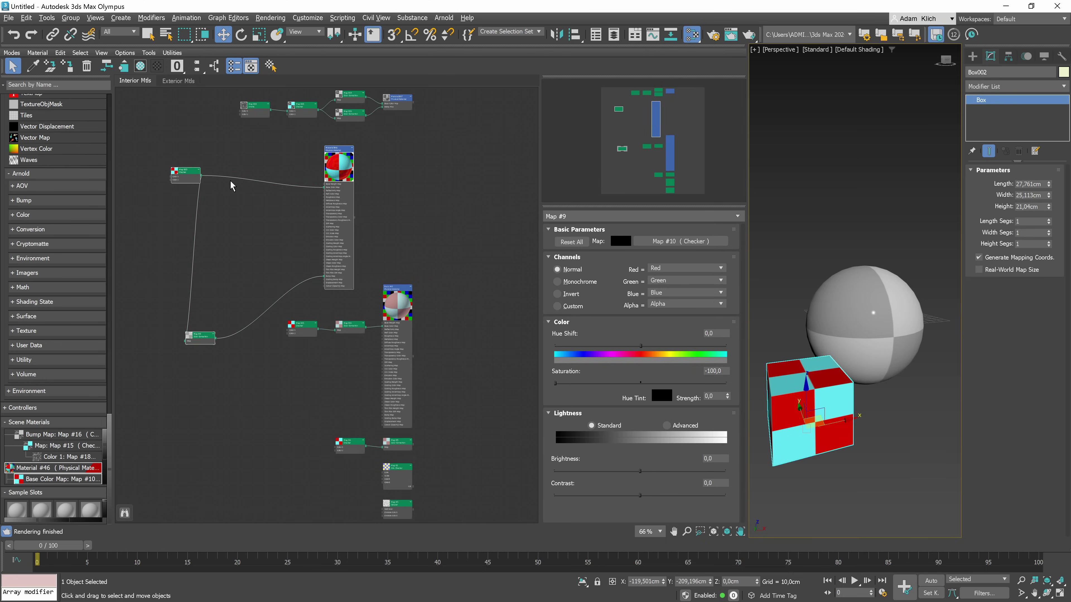
click(215, 66)
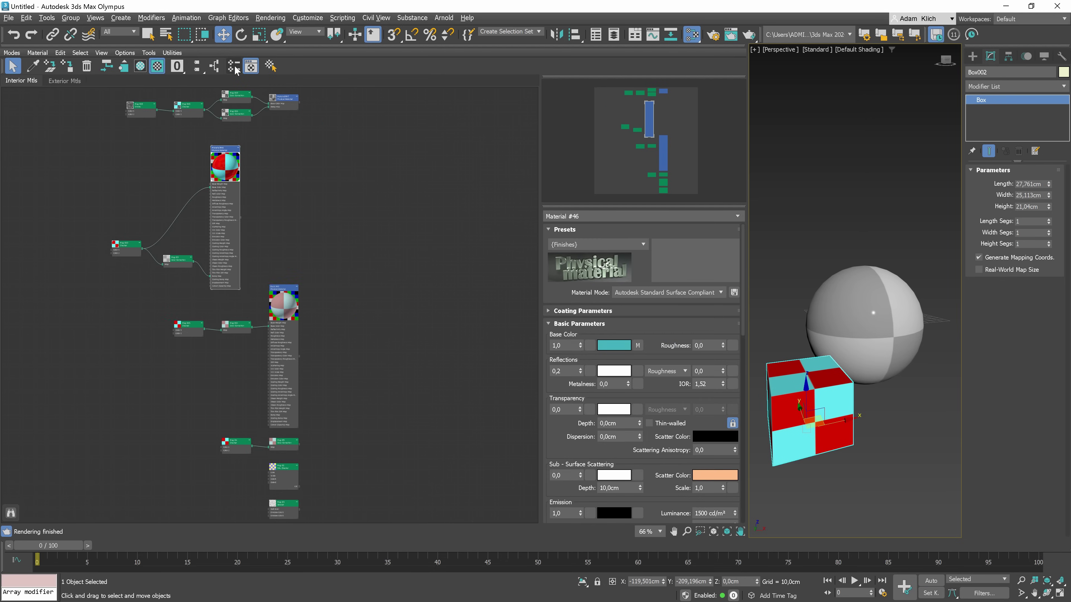
Toggle the Material/Map Browser and Parameter Editor off and on, and run Select by Material for Material #46.
click(235, 67)
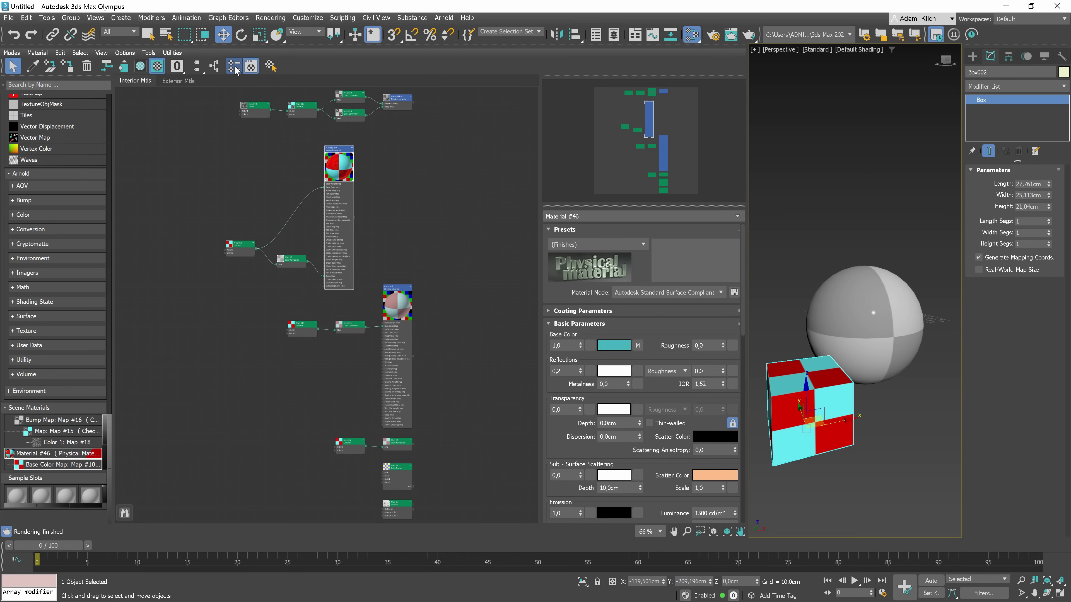
click(251, 66)
click(251, 66)
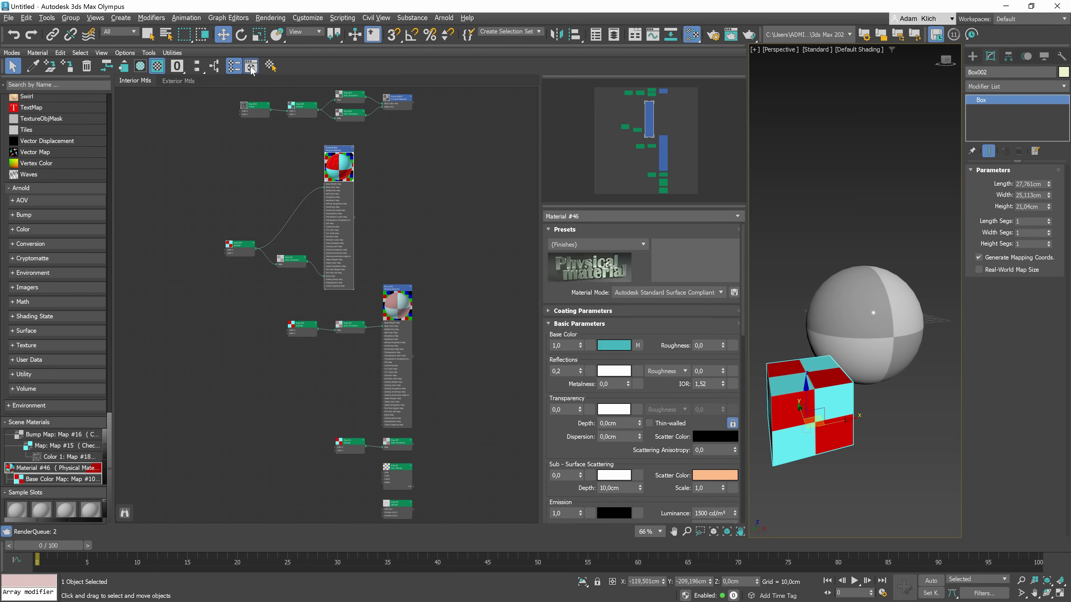
click(271, 66)
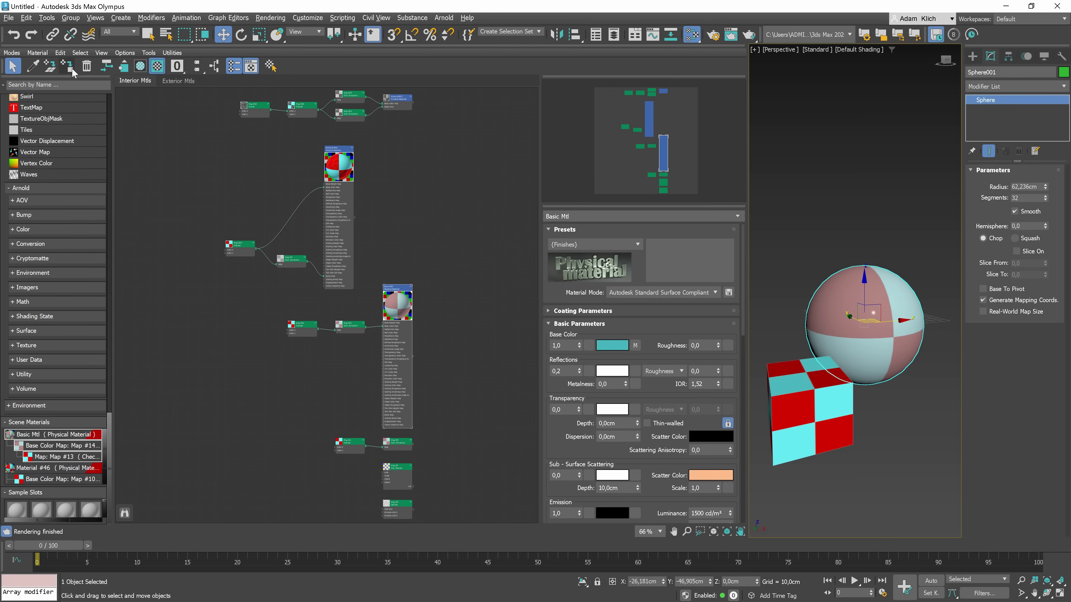
Package the Smoke, Checker and two Color Correction maps feeding Material #47 into a compound node.
middle_drag(368, 149, 377, 287)
scroll(377, 235, up, 6)
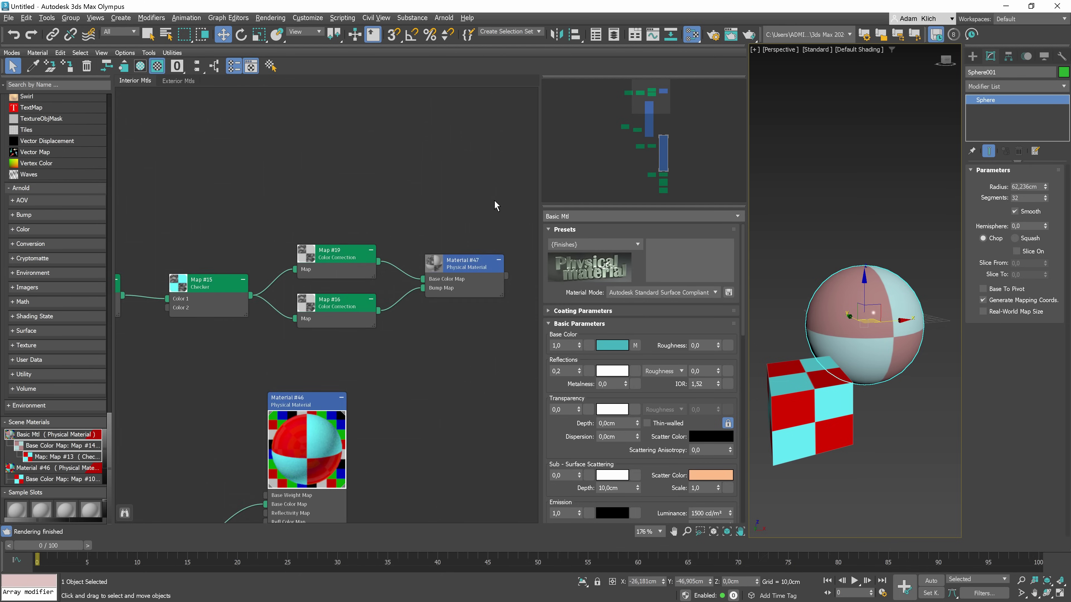
drag(501, 173, 156, 323)
drag(462, 272, 470, 186)
click(423, 115)
scroll(399, 161, down, 1)
middle_drag(400, 160, 466, 182)
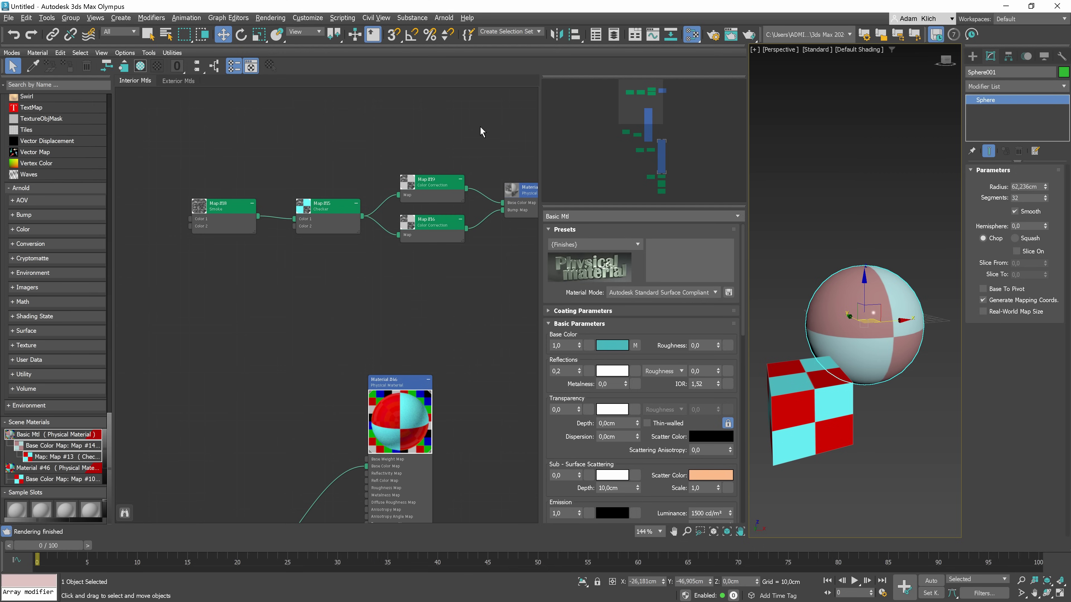
drag(479, 126, 212, 267)
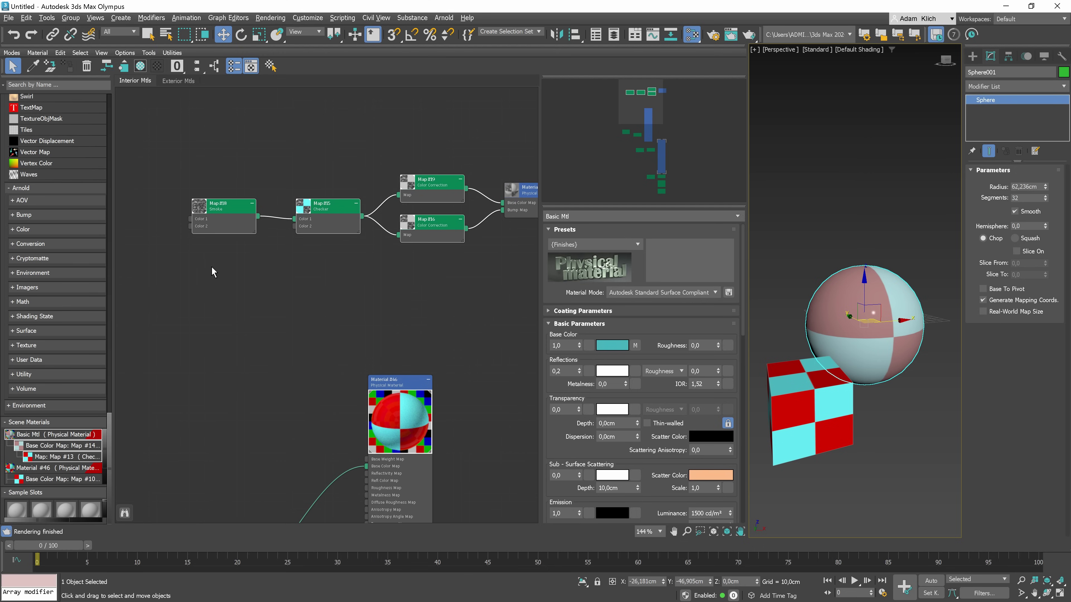
right_click(419, 193)
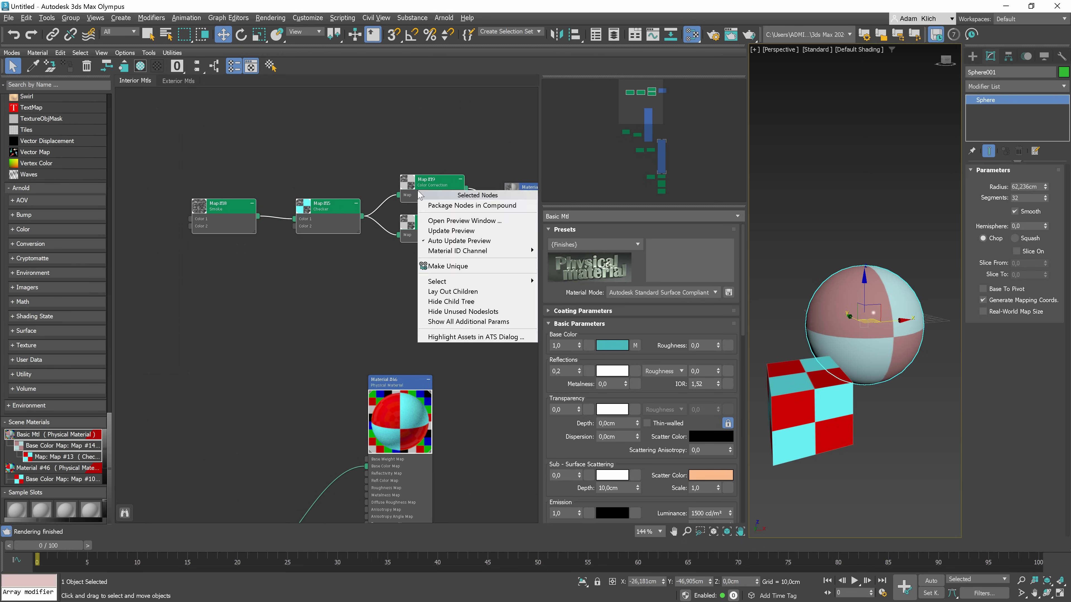
click(448, 206)
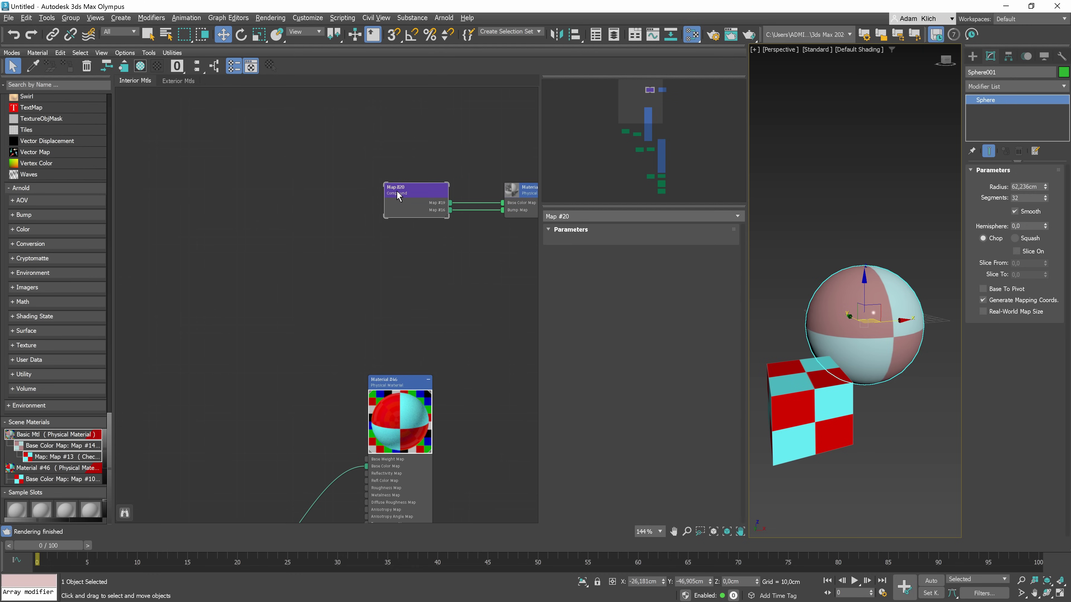
Open the compound node feeding Material #47, examine its maps and texture outputs, and return to the main view.
double_click(417, 195)
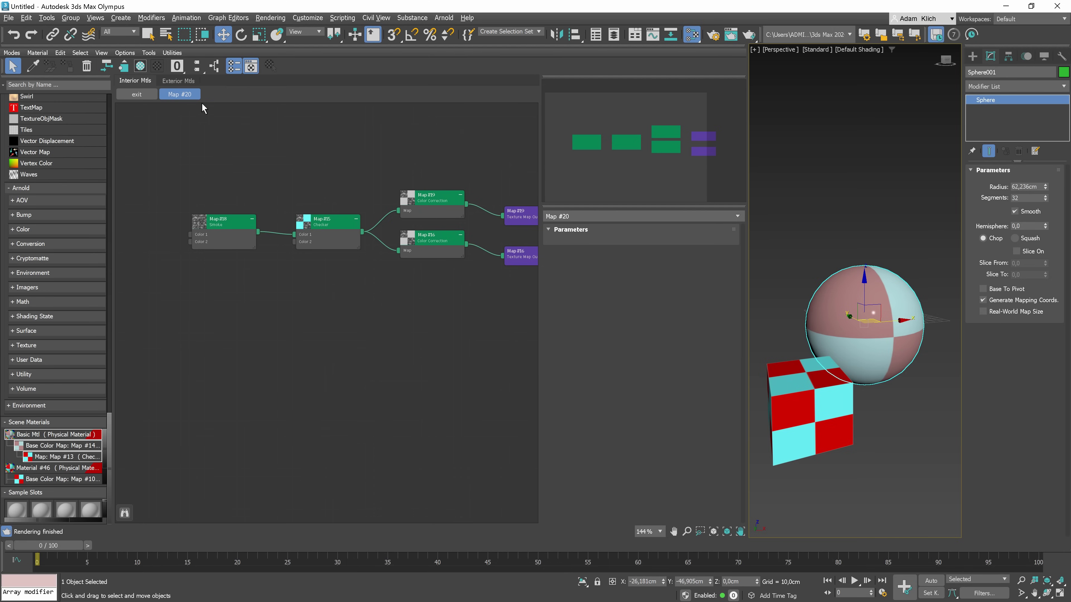
middle_drag(476, 192, 415, 202)
scroll(346, 206, up, 1)
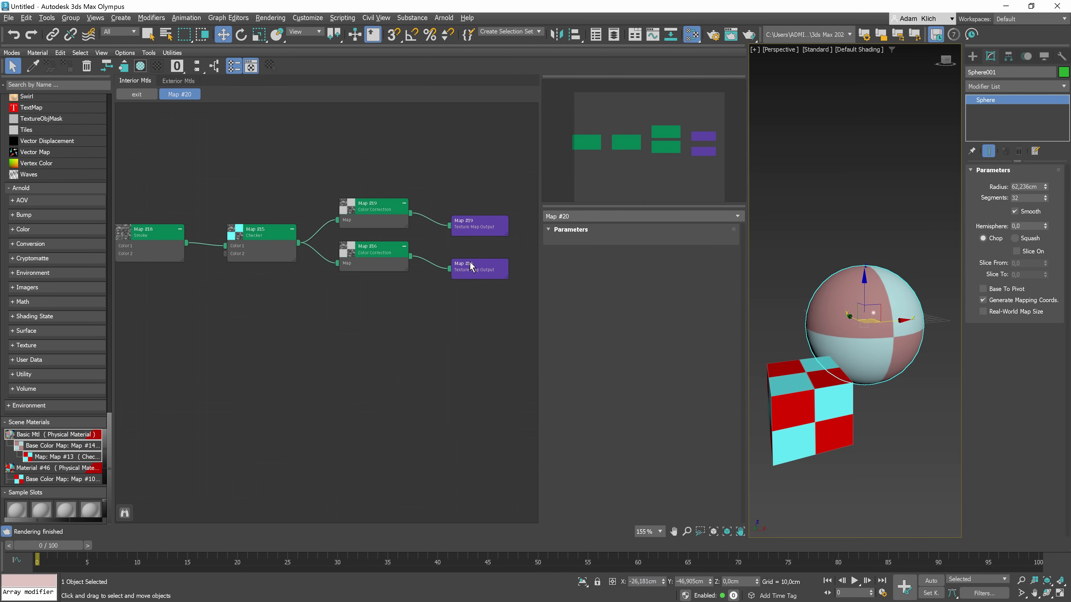
middle_drag(318, 252, 352, 247)
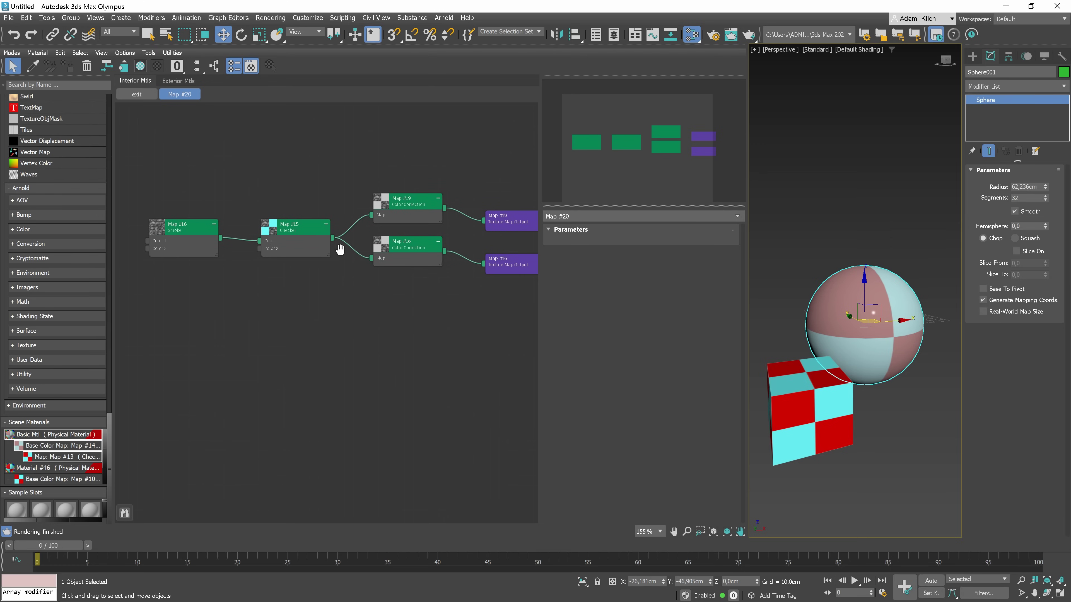
click(136, 95)
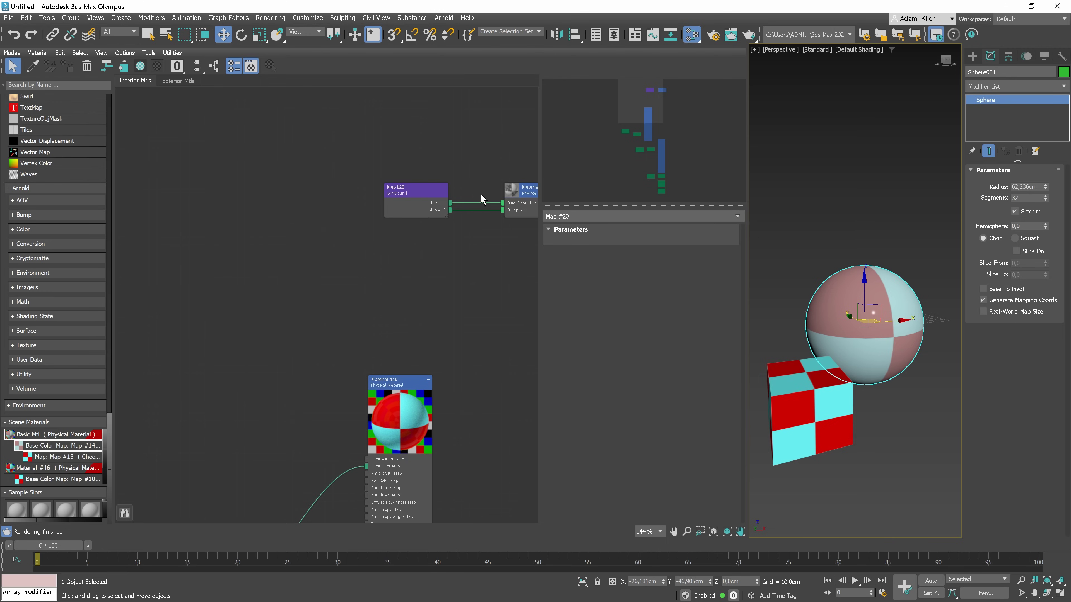
Inside the compound feeding Material #47, package the Smoke and Checker maps into a nested compound.
middle_drag(481, 196, 445, 213)
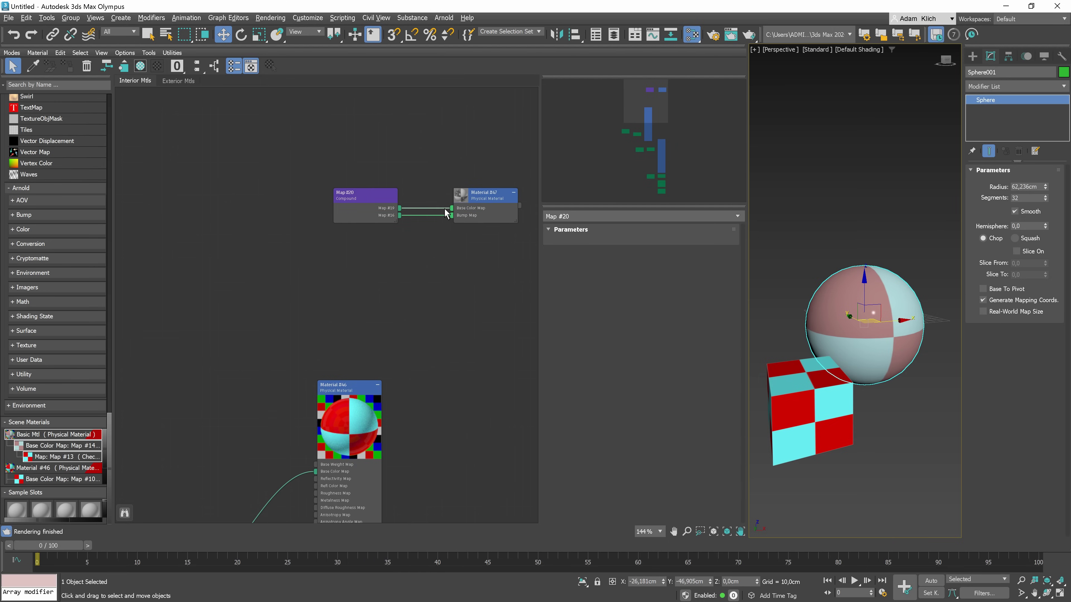
scroll(445, 213, down, 1)
double_click(365, 199)
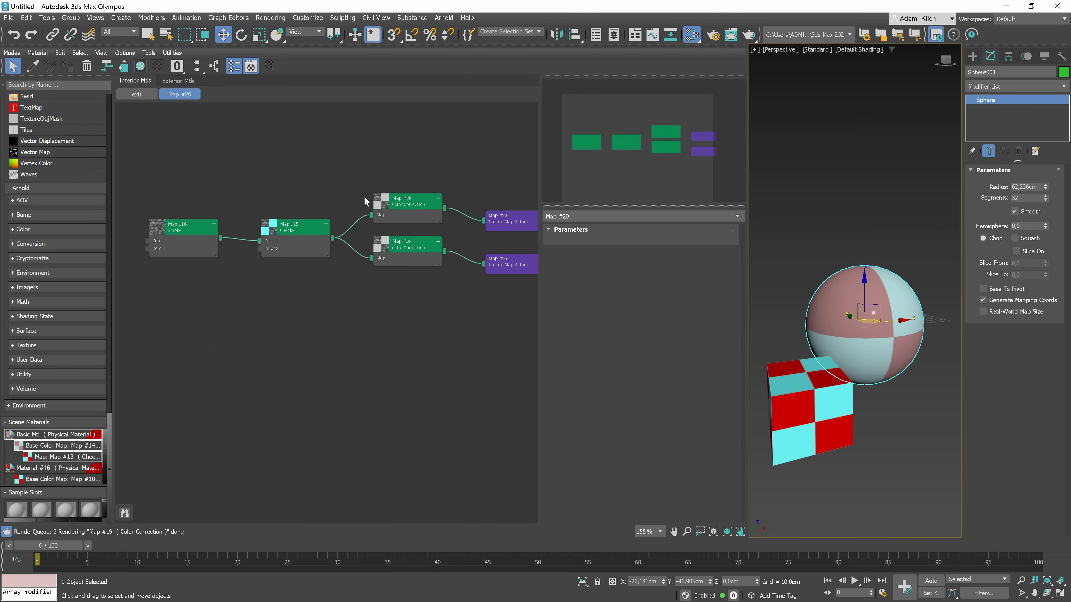
drag(219, 275, 163, 300)
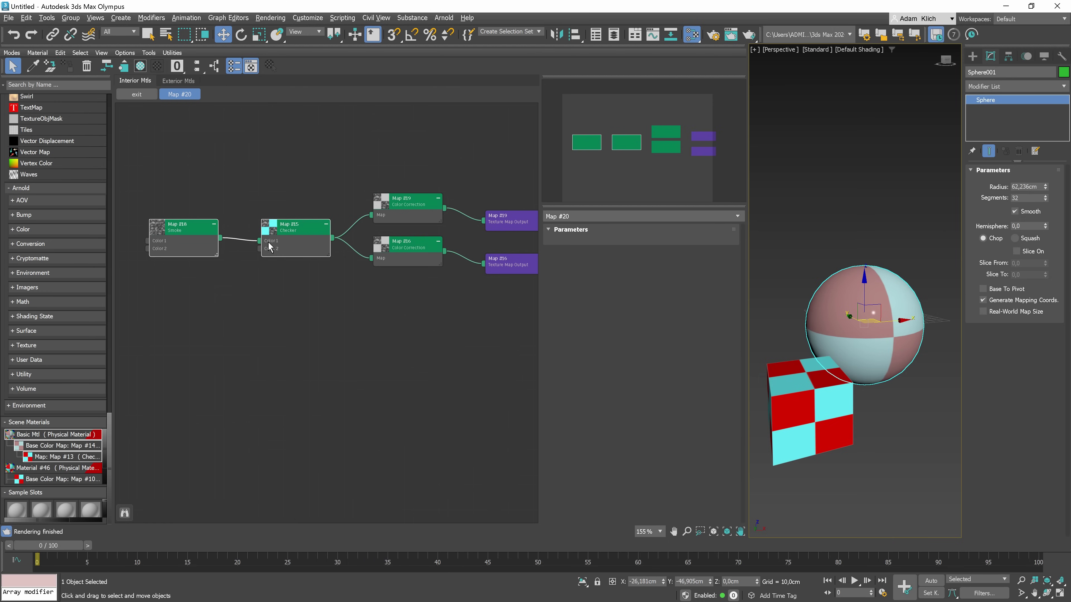
right_click(281, 233)
click(320, 248)
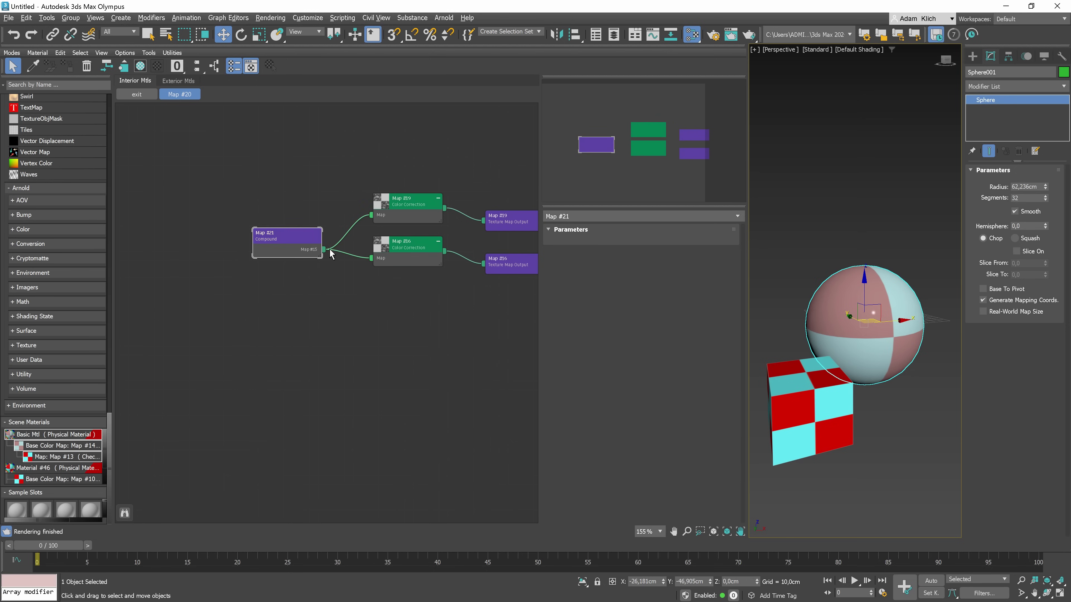
Examine the contents of the nested Smoke and Checker compound, and return through the parent compound to the main view.
double_click(297, 238)
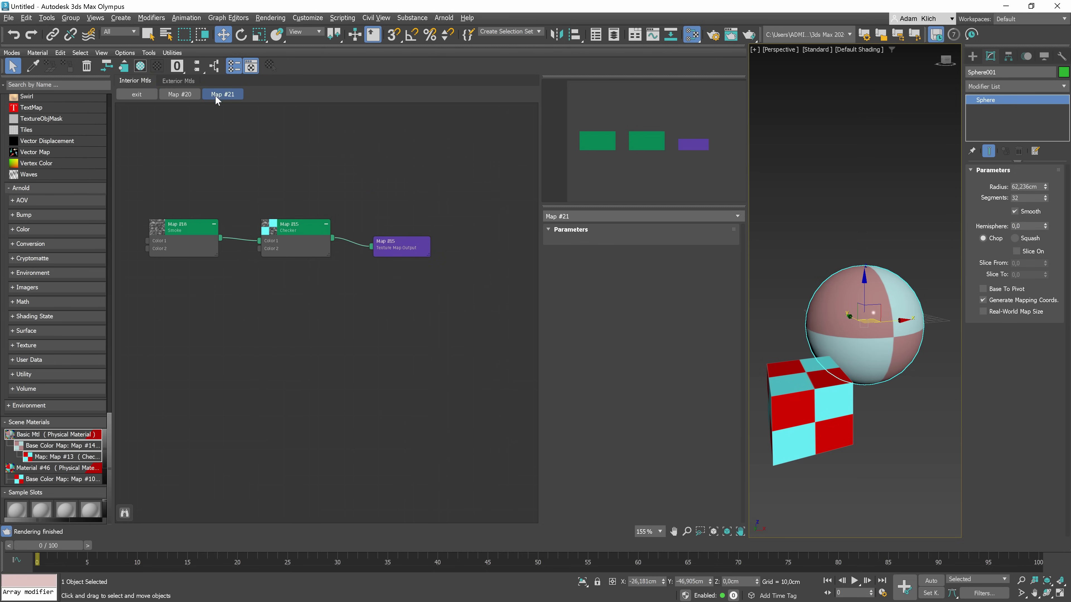
click(175, 94)
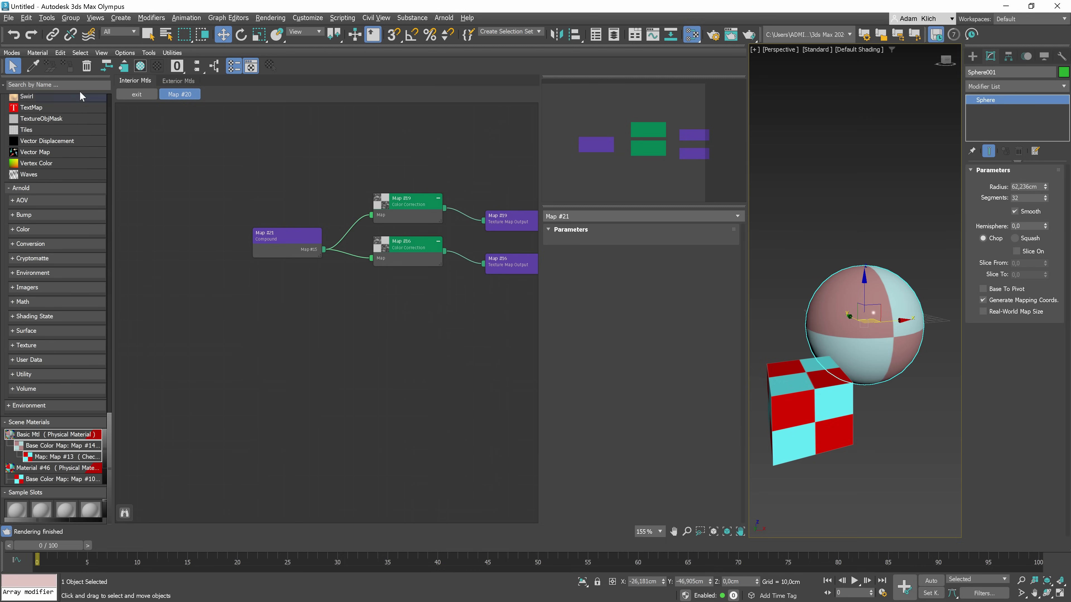
click(128, 96)
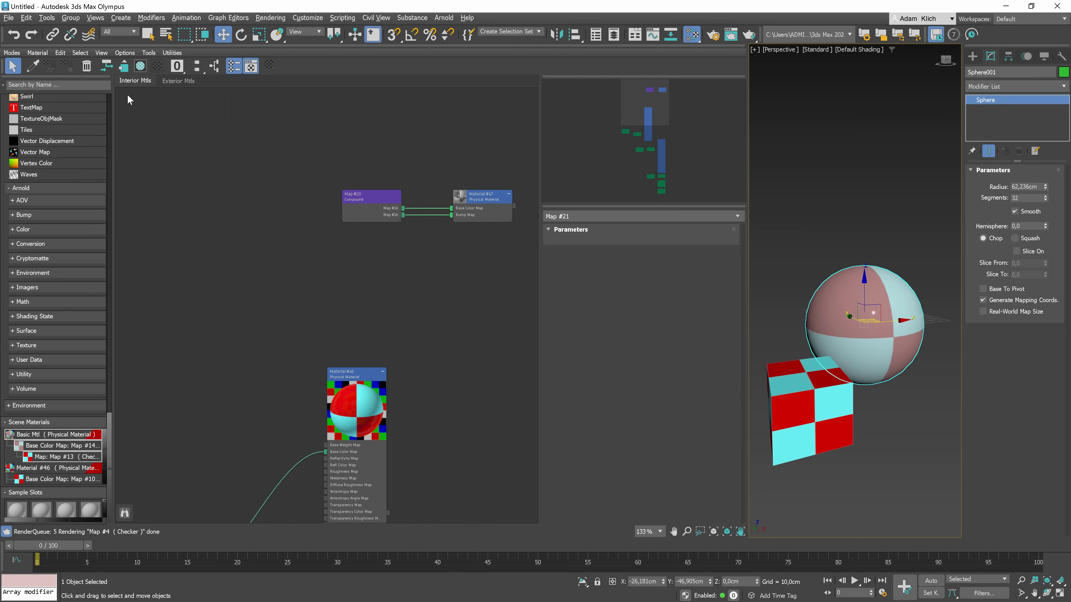
Package Material #47 together with its connected compound map into a new compound node.
middle_drag(369, 213, 284, 216)
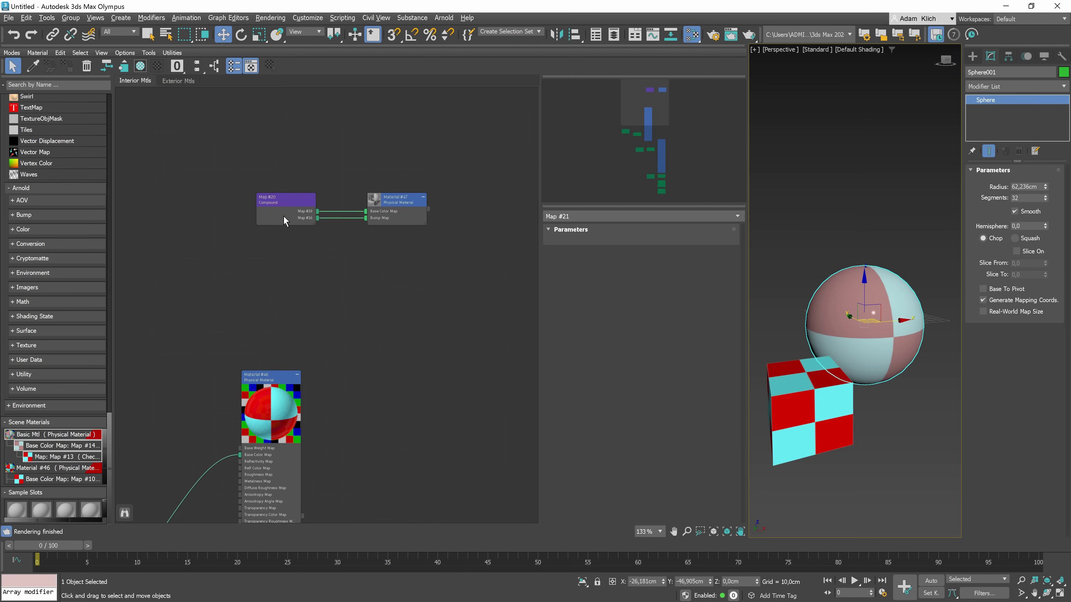
scroll(376, 186, up, 1)
drag(419, 161, 228, 246)
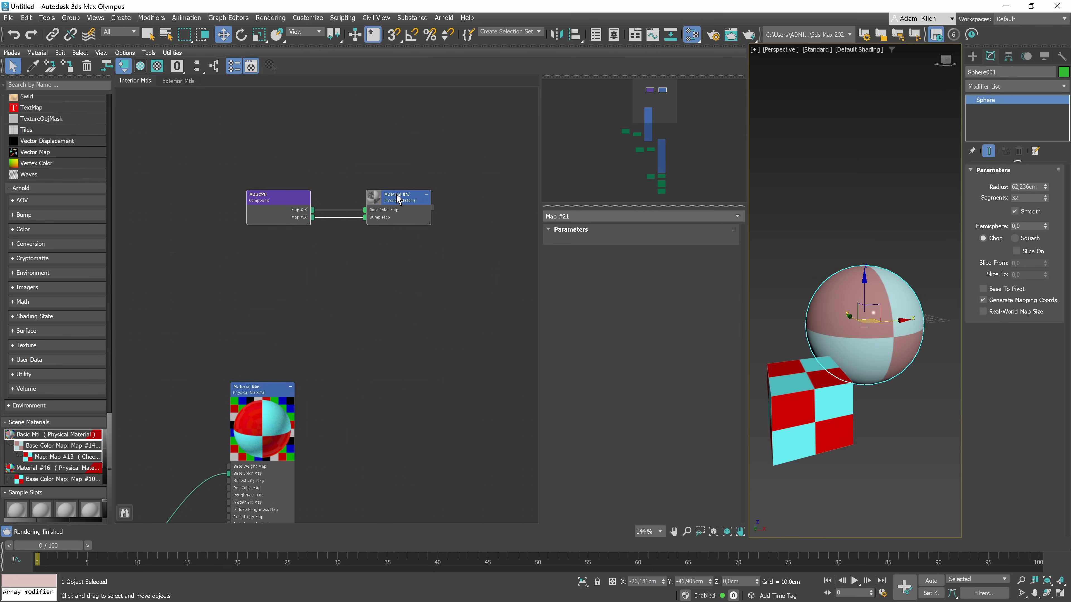
right_click(396, 196)
click(434, 211)
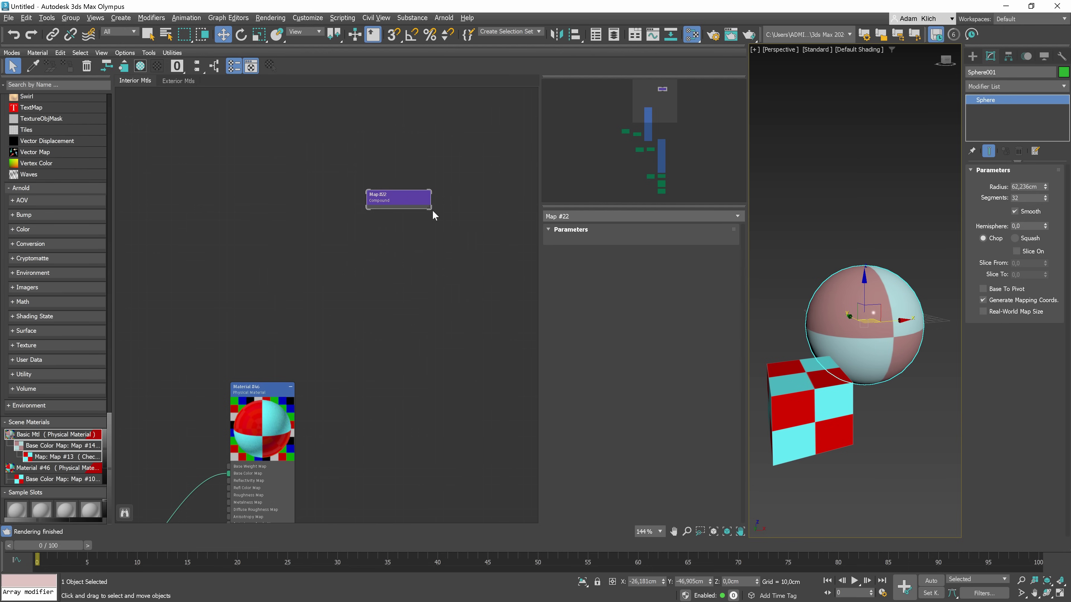
Inside the new compound, expose Material #47 as an output parameter, place the output node beside it, and return to the main view.
double_click(399, 198)
drag(432, 223, 454, 223)
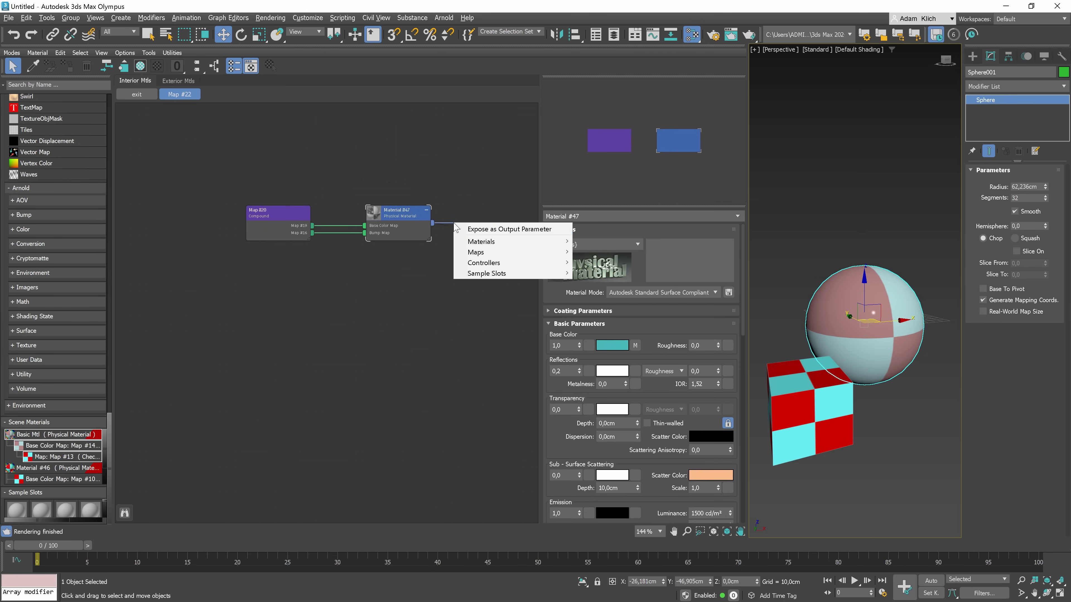
click(496, 230)
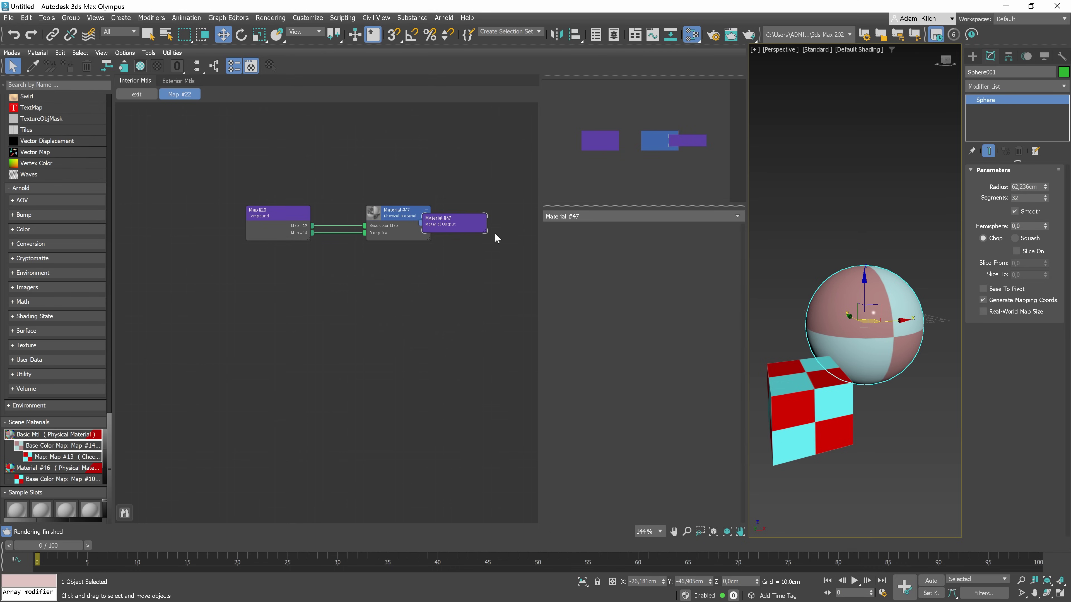
drag(442, 231, 483, 231)
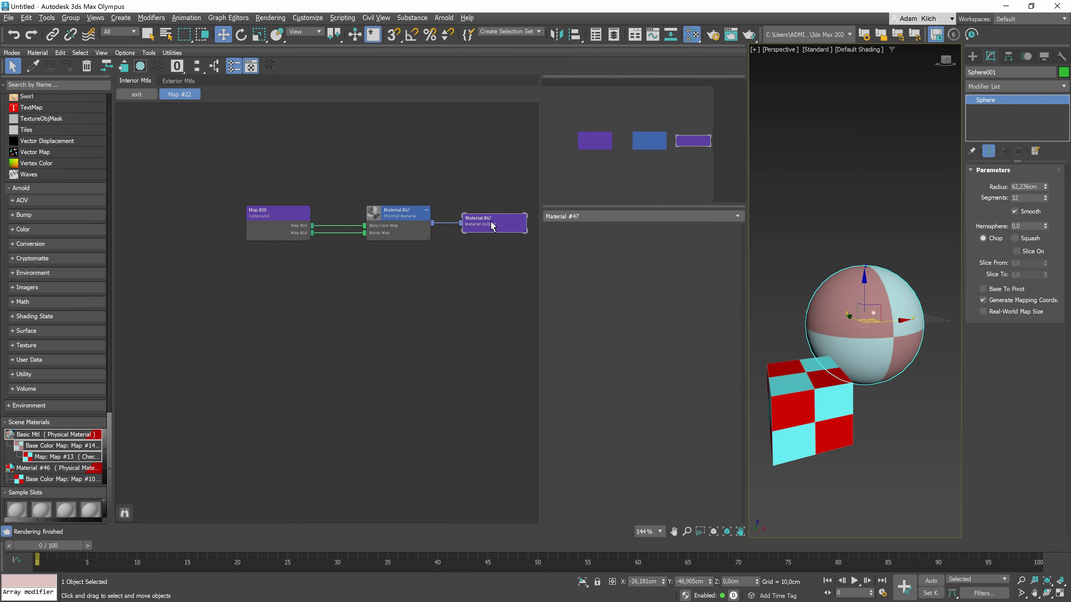
click(137, 94)
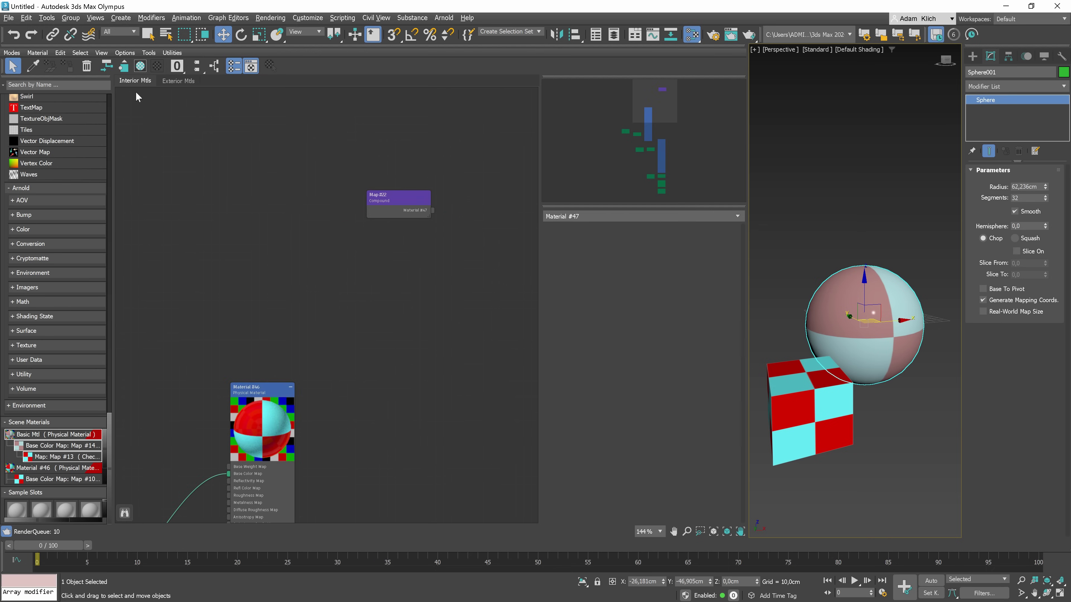
Connect the compound's Material #47 output to slot 1 of a new Multi/Sub-Object material and move the compound away from it.
drag(432, 210, 469, 208)
mouse_move(495, 208)
mouse_move(579, 211)
click(653, 287)
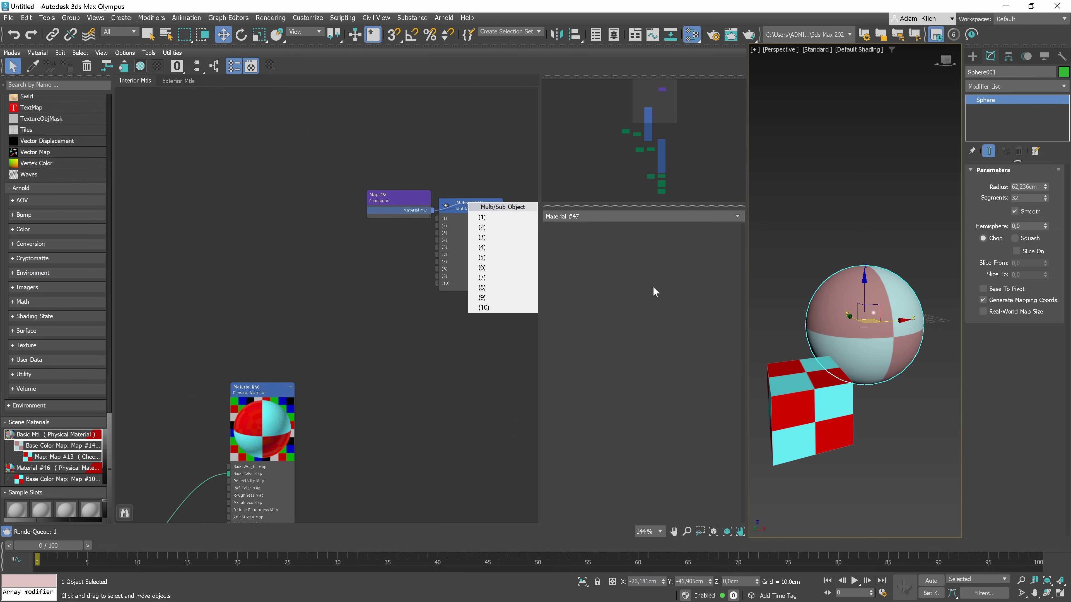
drag(385, 201, 401, 167)
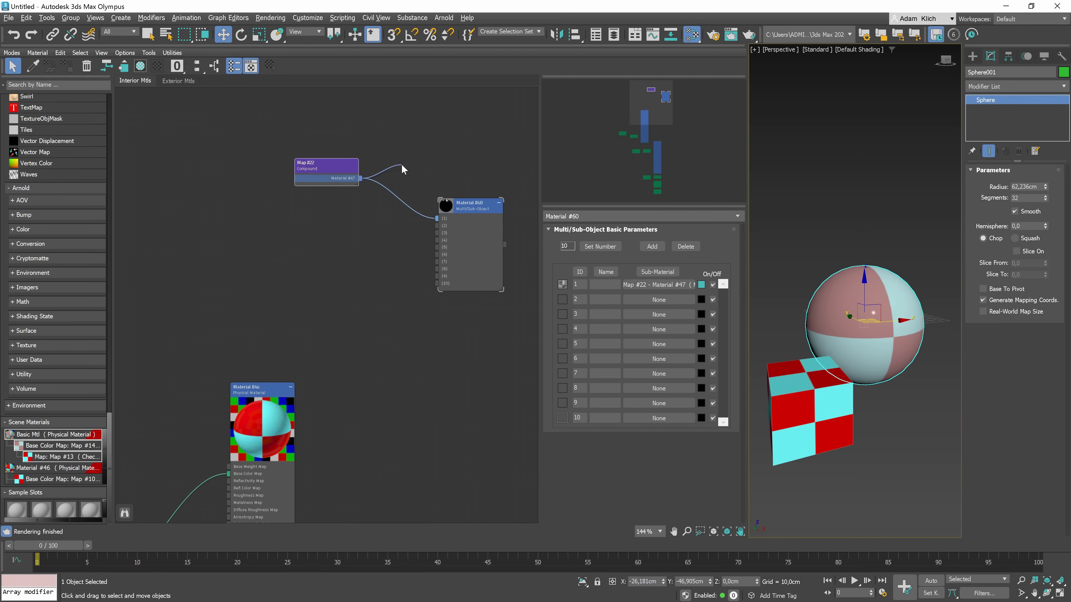
Duplicate the compound twice, connect the copies to slots 2 and 3 of the Multi/Sub-Object material, and align the three compounds in a column.
click(338, 171)
mouse_move(328, 174)
shift+mouse_down()
mouse_move(338, 217)
mouse_move(353, 231)
mouse_move(437, 243)
mouse_move(437, 233)
shift+mouse_up()
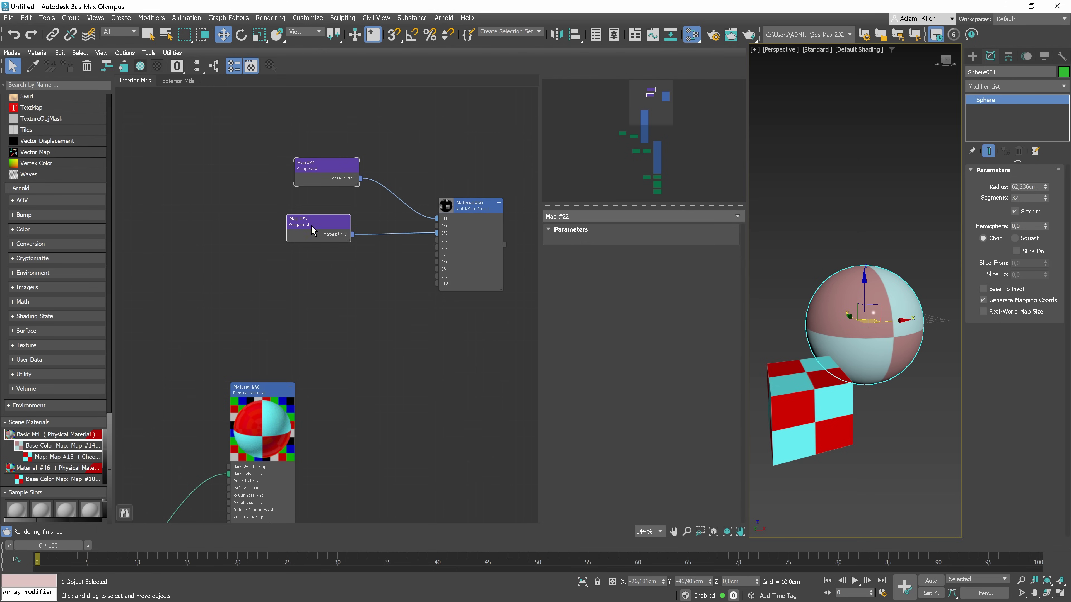
mouse_move(313, 226)
shift+mouse_down()
mouse_move(315, 201)
mouse_move(437, 226)
shift+mouse_up()
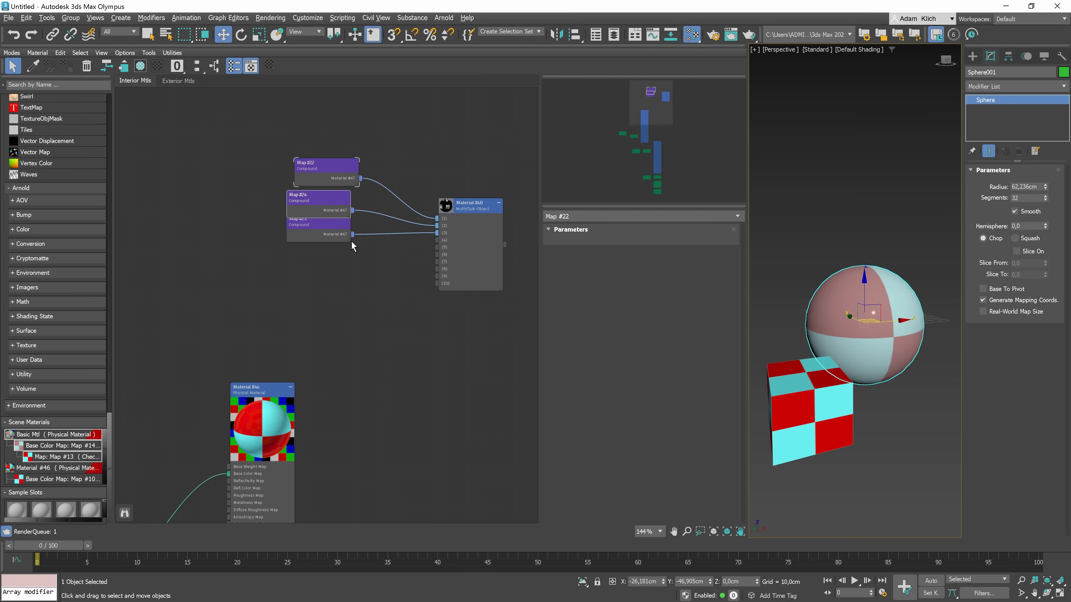
drag(338, 236, 324, 266)
click(333, 211)
drag(332, 206, 332, 214)
drag(333, 169, 327, 169)
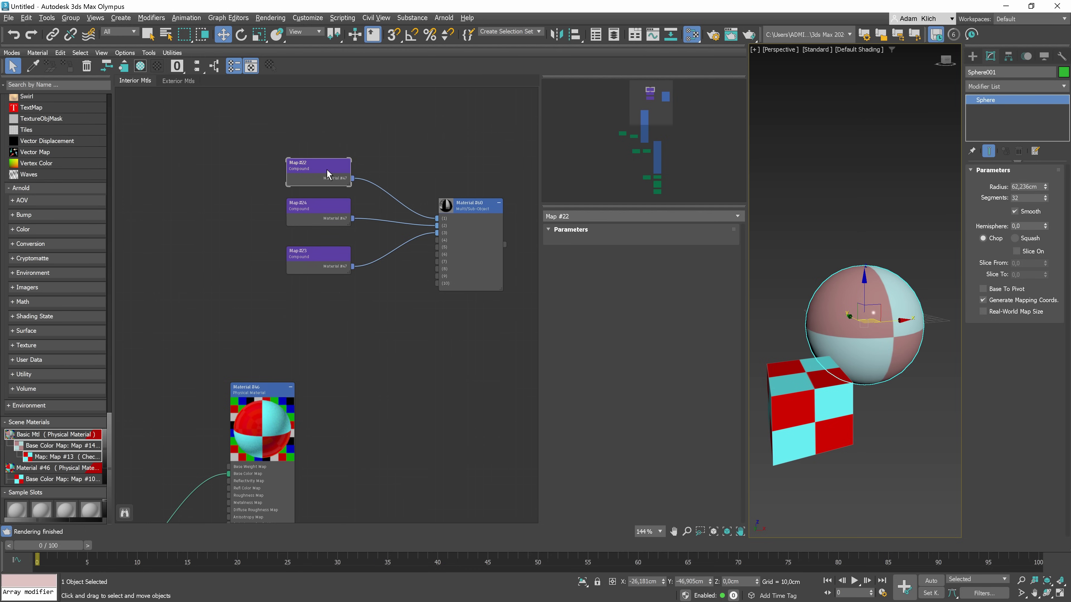
Unpackage the uppermost compound feeding the Multi/Sub-Object material.
scroll(411, 216, down, 1)
scroll(403, 218, down, 3)
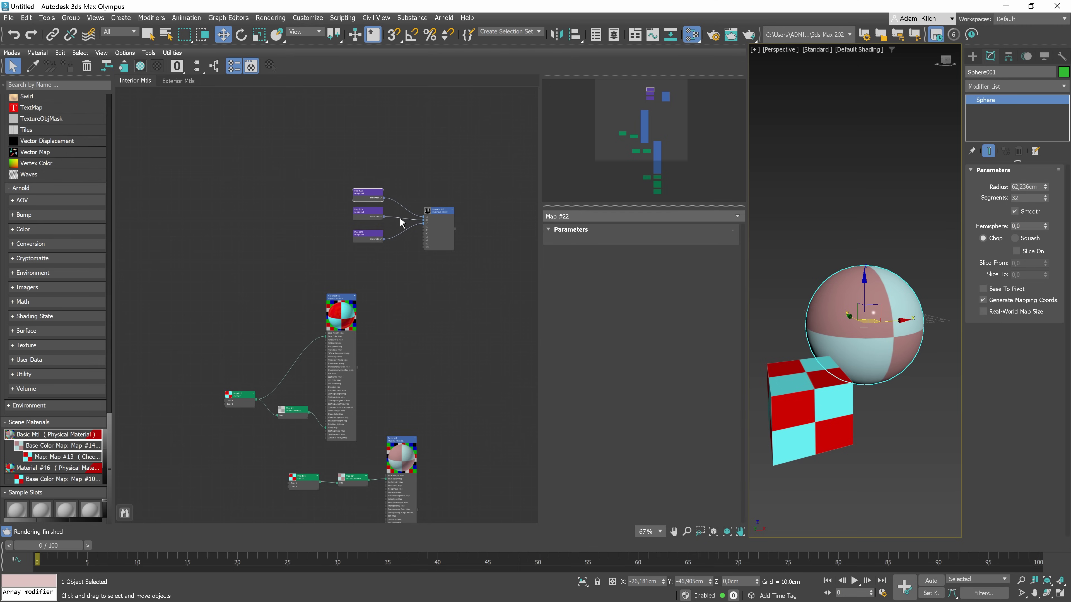
scroll(401, 218, up, 2)
click(423, 181)
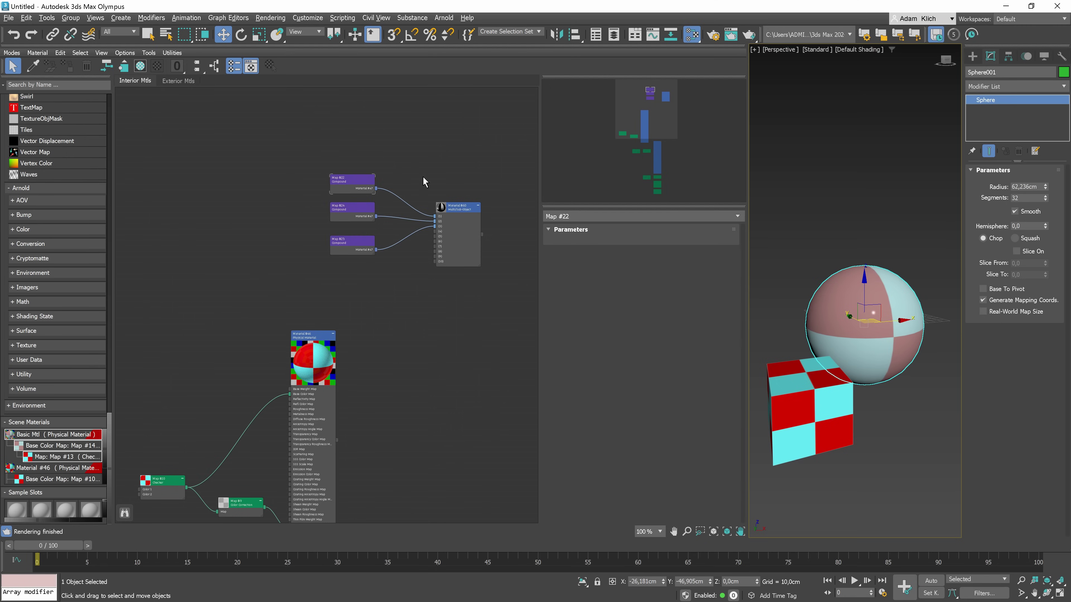
right_click(356, 185)
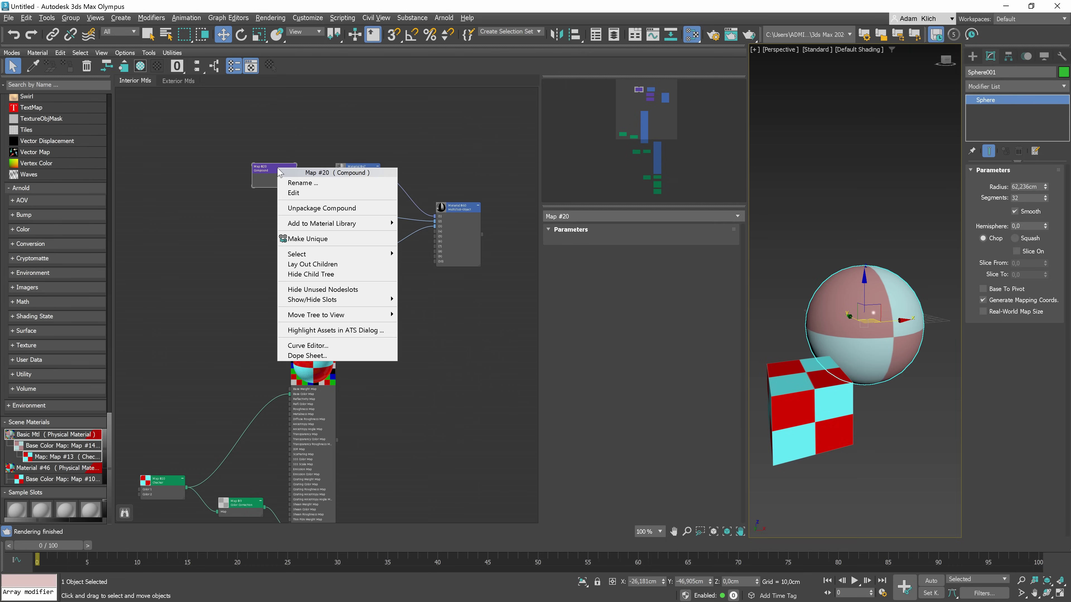
Save the Map #20 compound in a new material library named AVA Library, and place it from the library into the view.
mouse_move(326, 228)
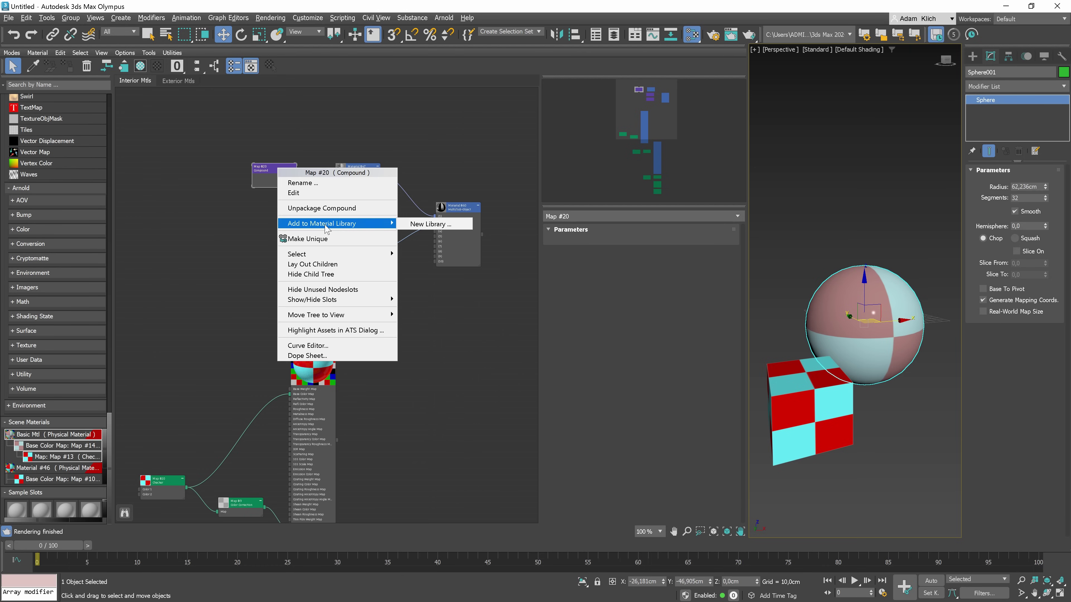
click(428, 224)
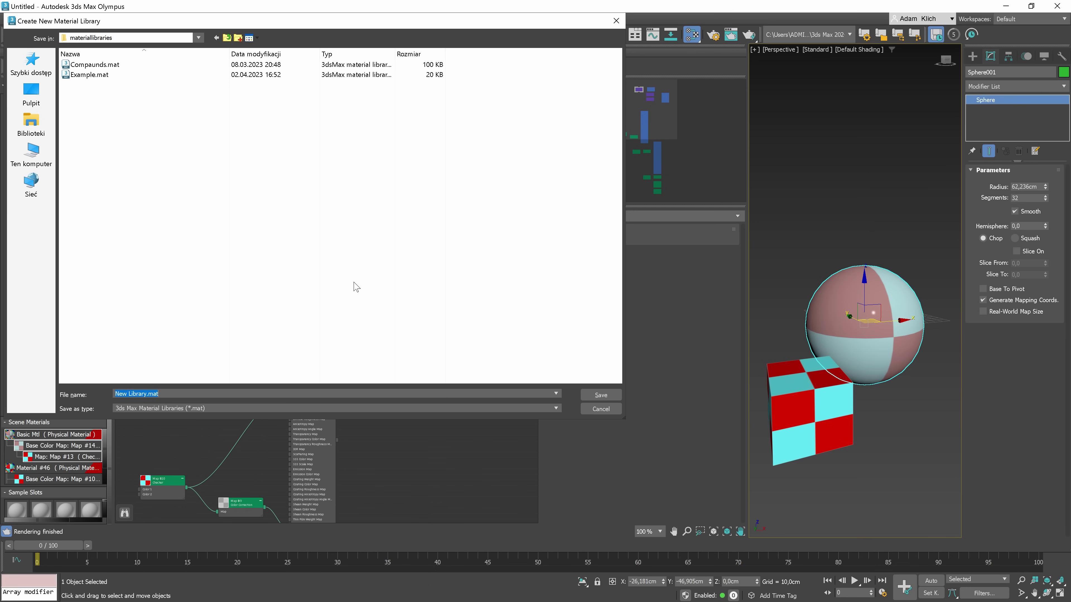
text(AVA)
key(Return)
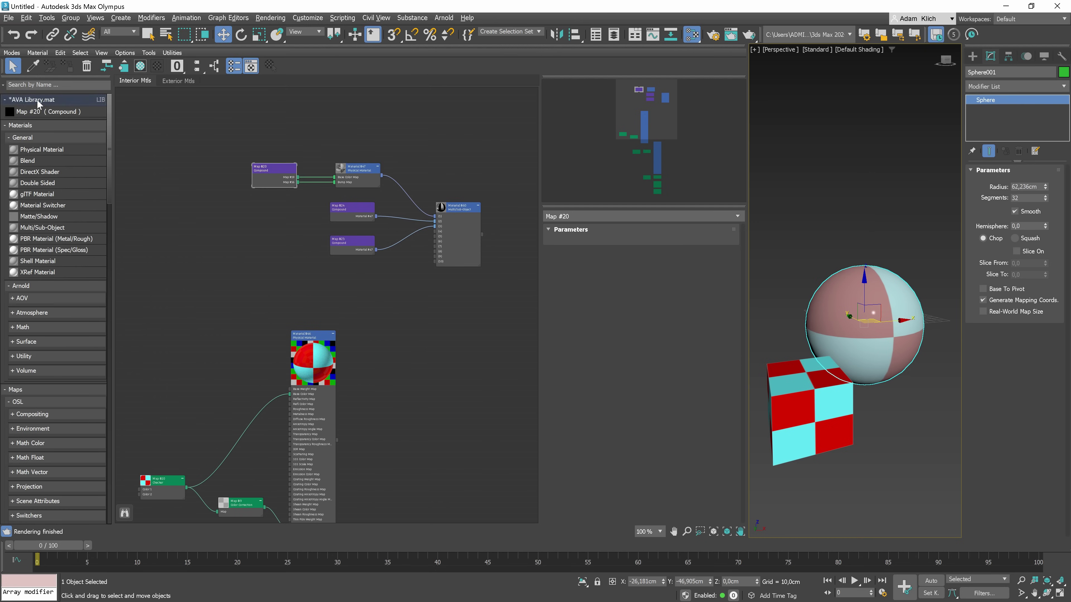
drag(47, 112, 169, 232)
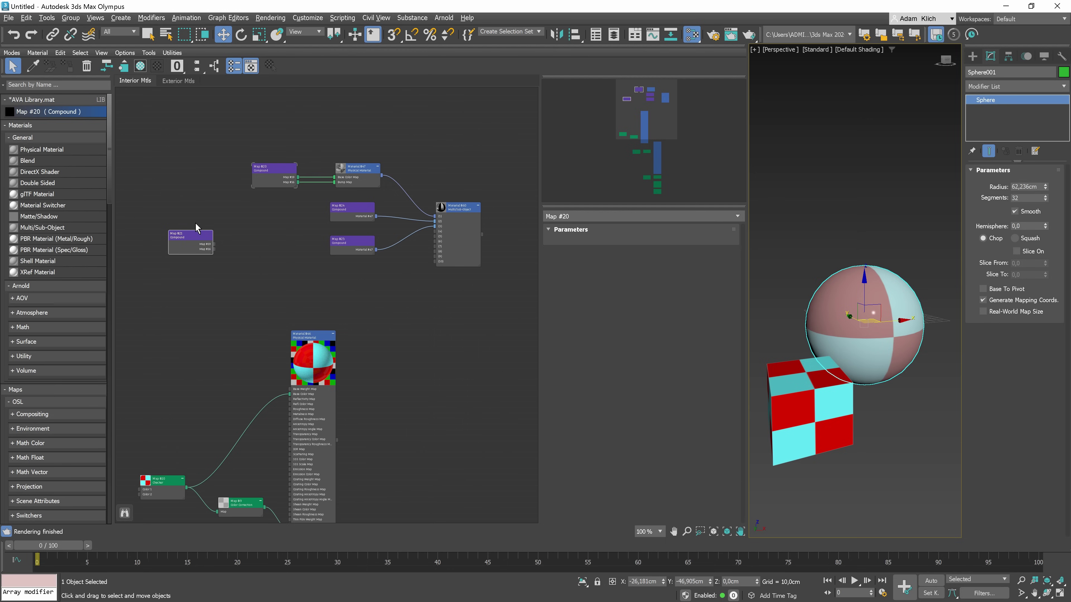
Add the Material #60 Multi/Sub-Object material to AVA Library.mat, and place it with its node tree from the library into the view.
right_click(459, 210)
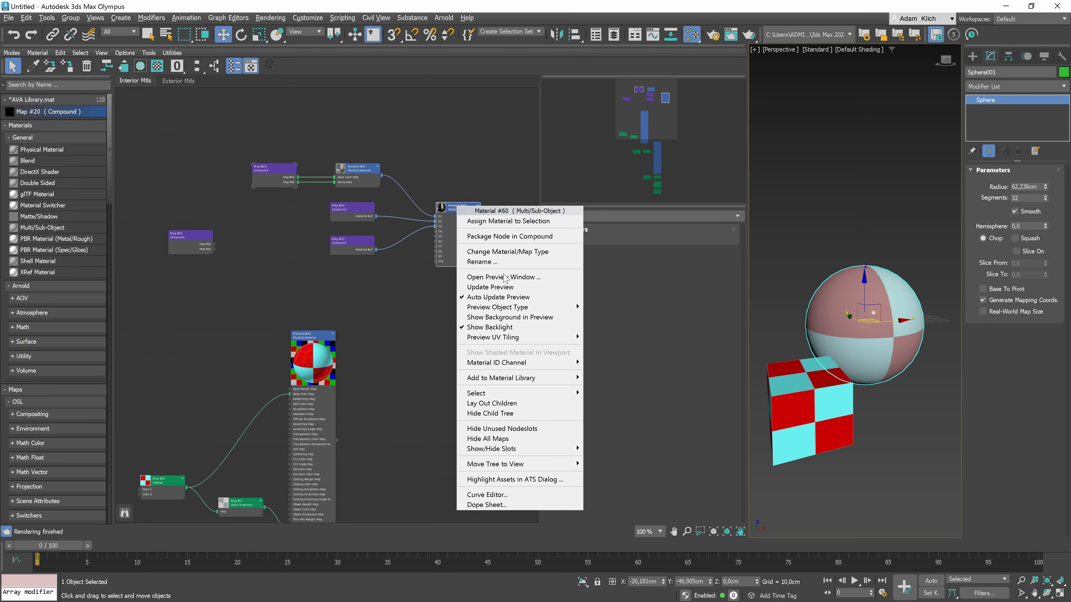
mouse_move(520, 378)
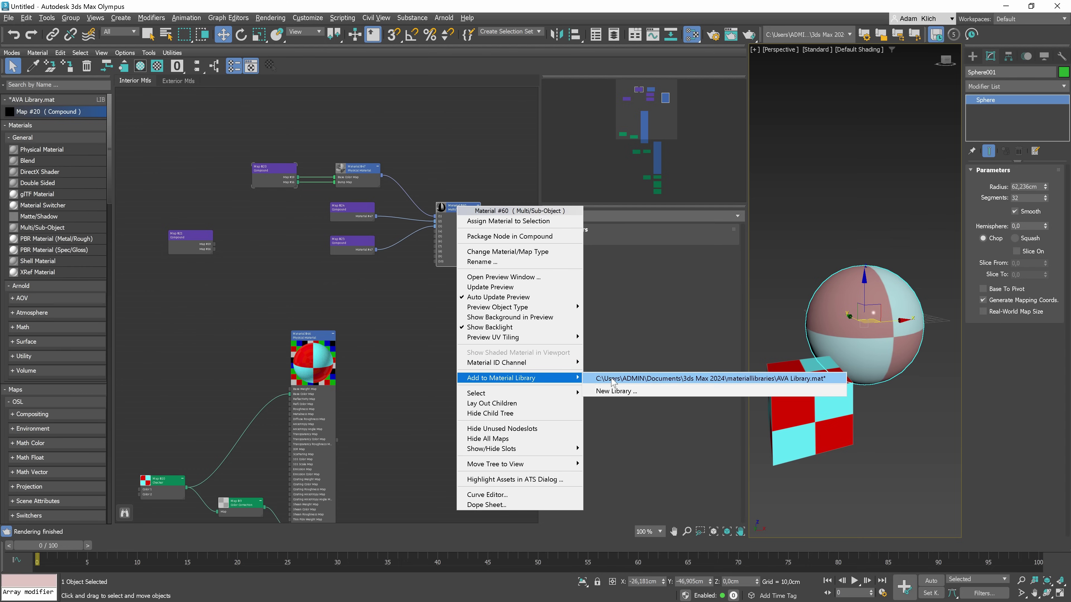
click(653, 378)
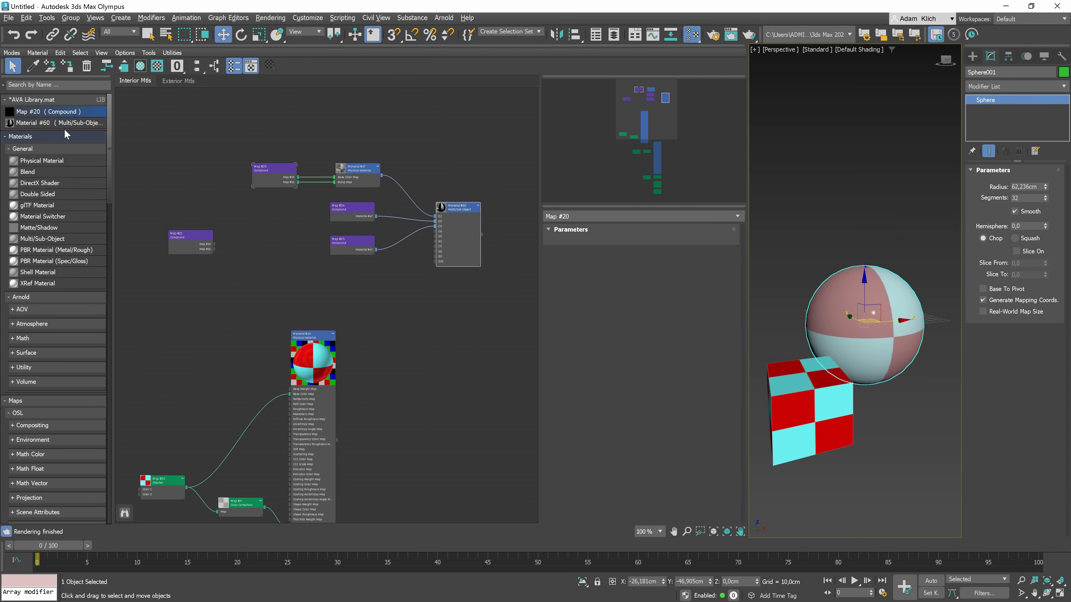
drag(38, 120, 248, 263)
double_click(249, 263)
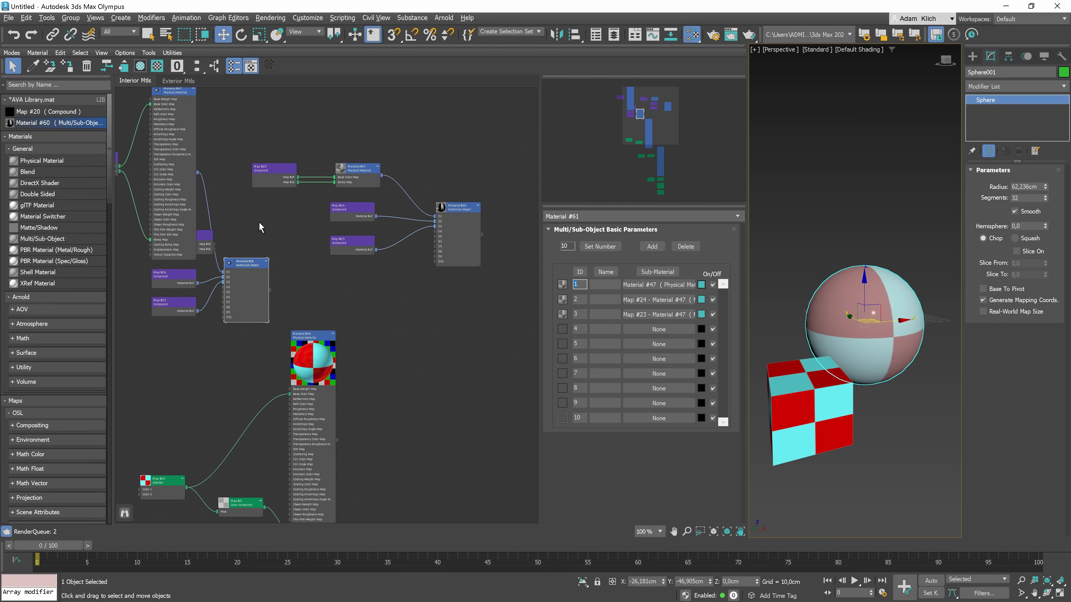
scroll(259, 228, down, 1)
middle_drag(340, 265, 452, 308)
scroll(351, 199, down, 1)
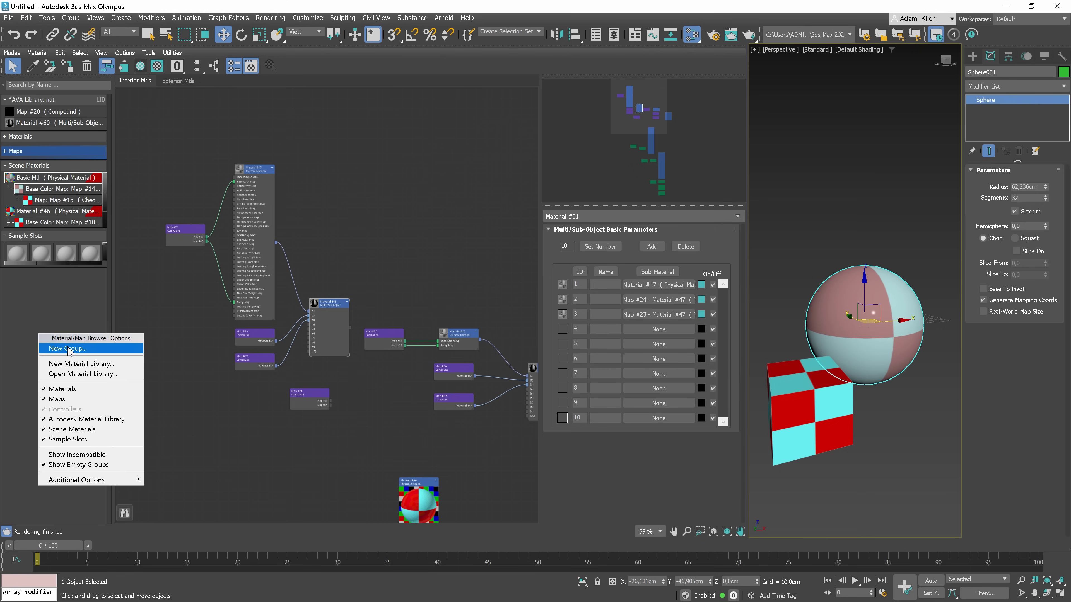
Create a new Material/Map Browser group named Favourite.
click(66, 350)
text(Fa)
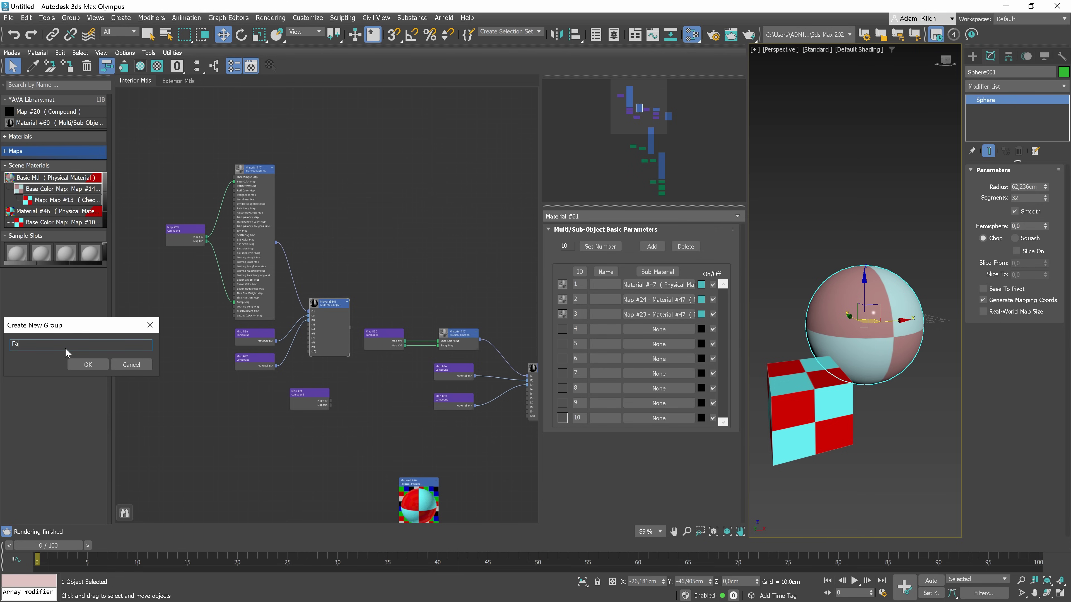
text(vourite)
key(Return)
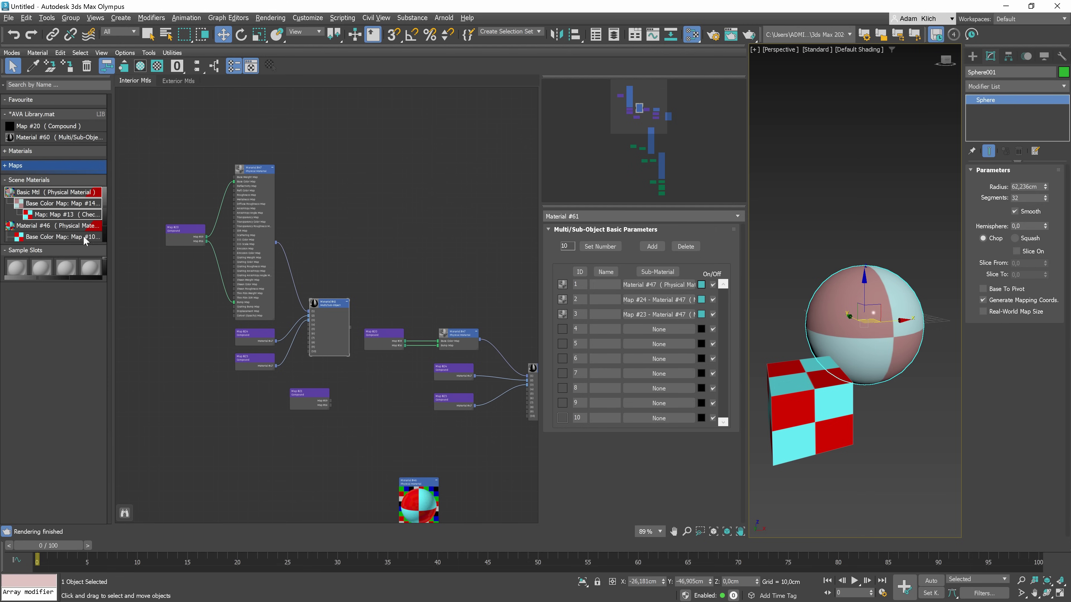
Add the Physical Material and Blend material types to the Favourite group.
click(50, 179)
click(52, 151)
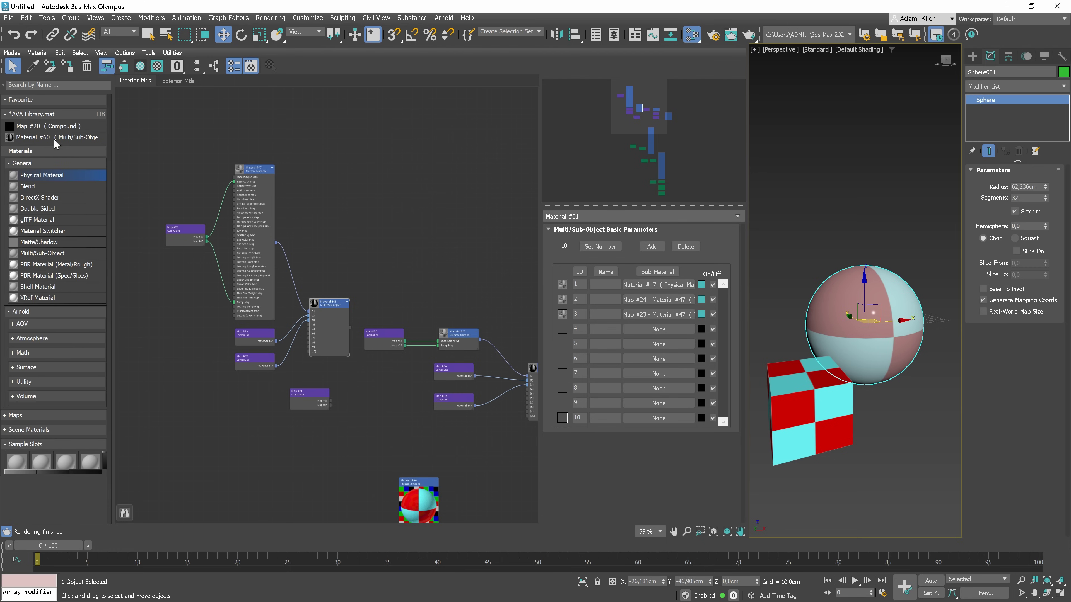
drag(41, 174, 37, 108)
drag(27, 197, 39, 119)
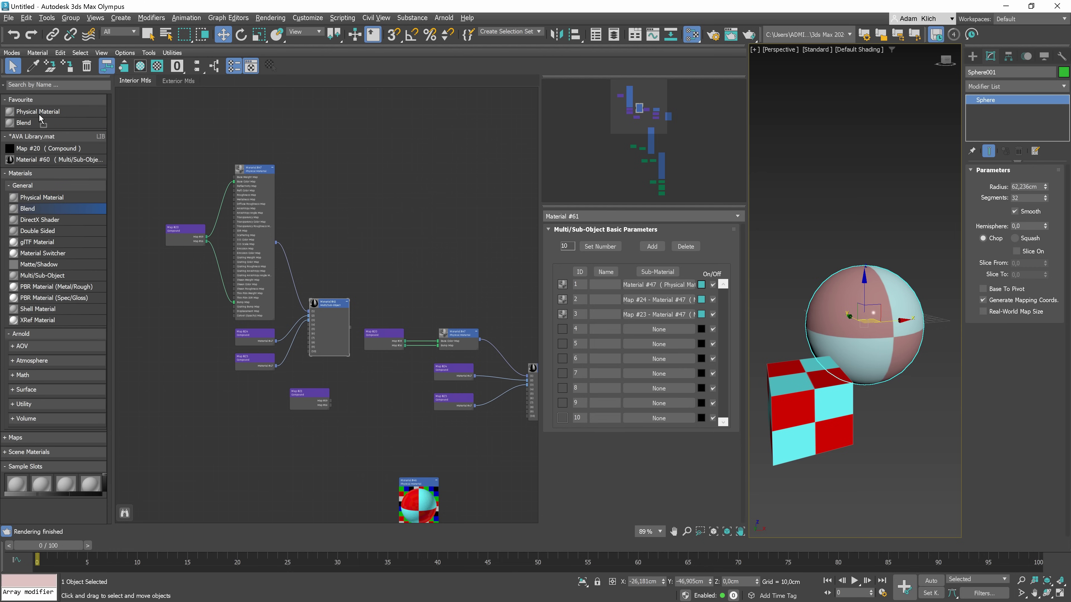
Rename the Favourite group as Favourite MTL.
right_click(33, 100)
click(65, 122)
click(62, 121)
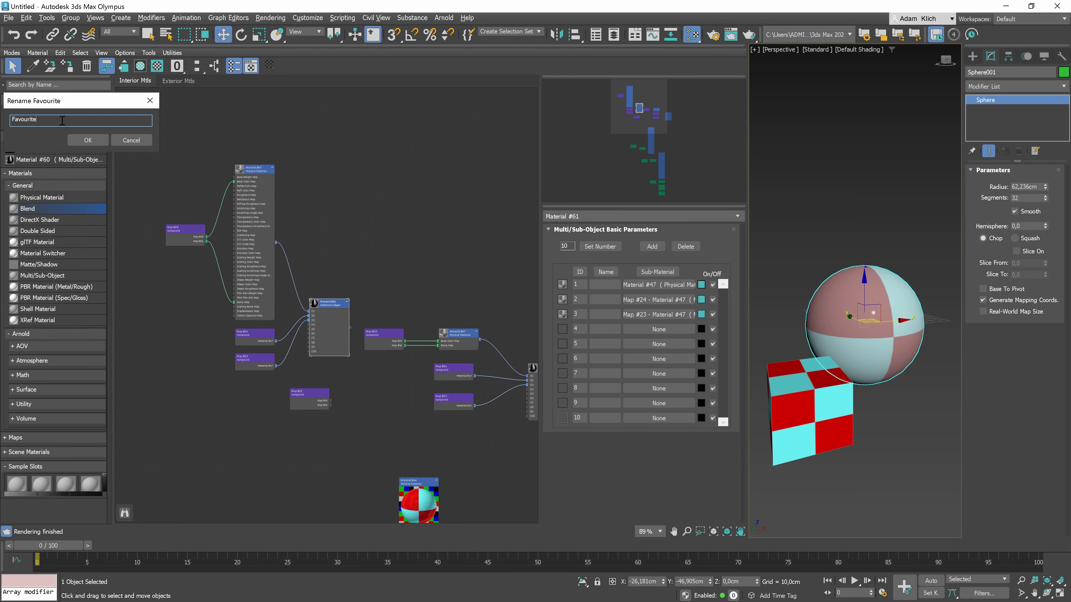
click(88, 141)
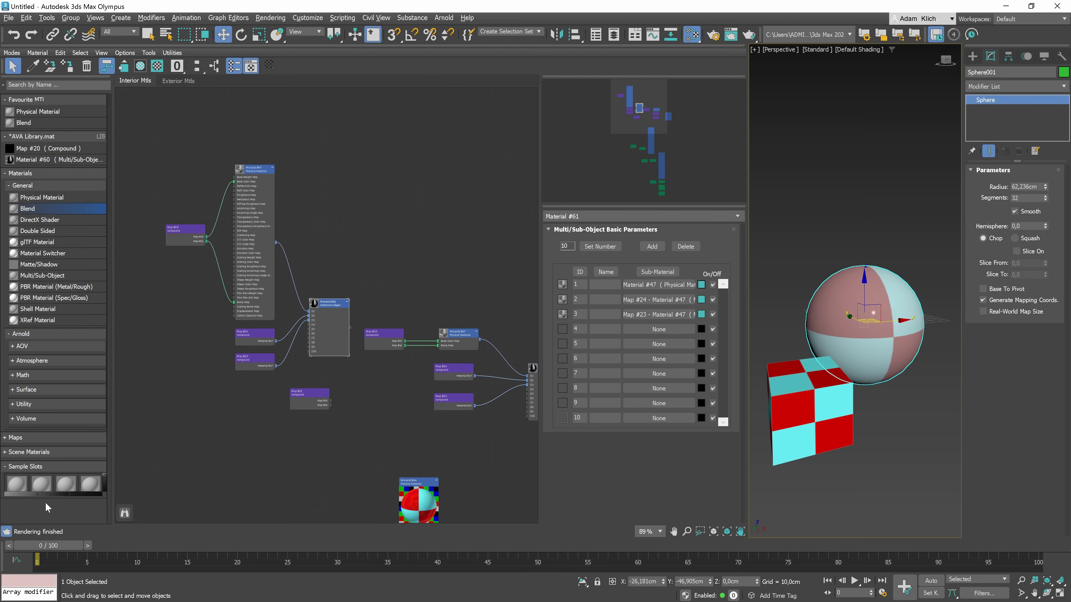
Create a second Material/Map Browser group named Favourite Maps.
right_click(46, 502)
click(115, 368)
text(Favourite Maps)
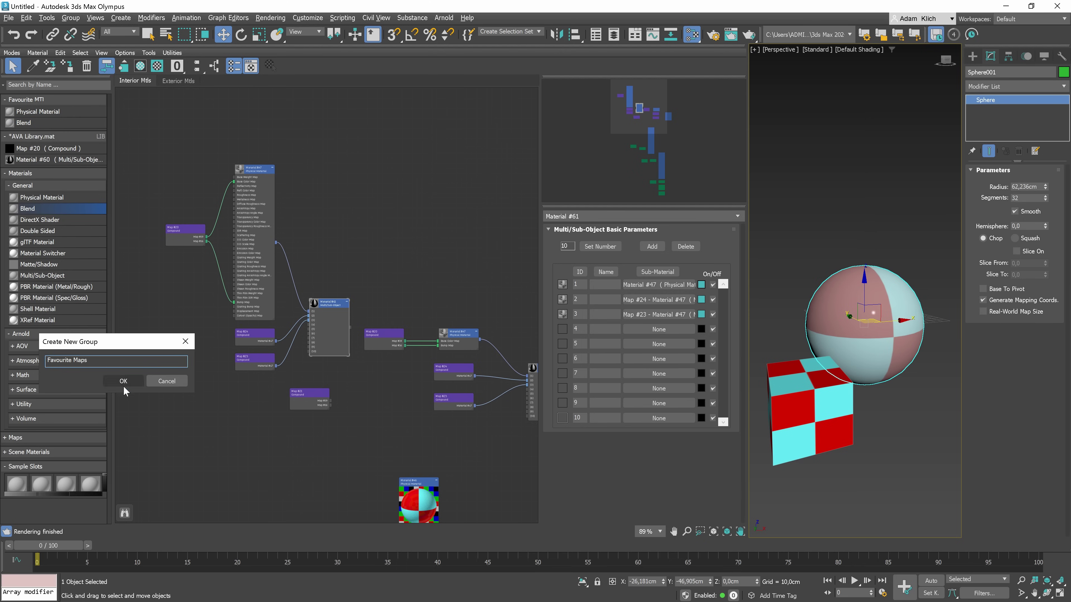
click(122, 381)
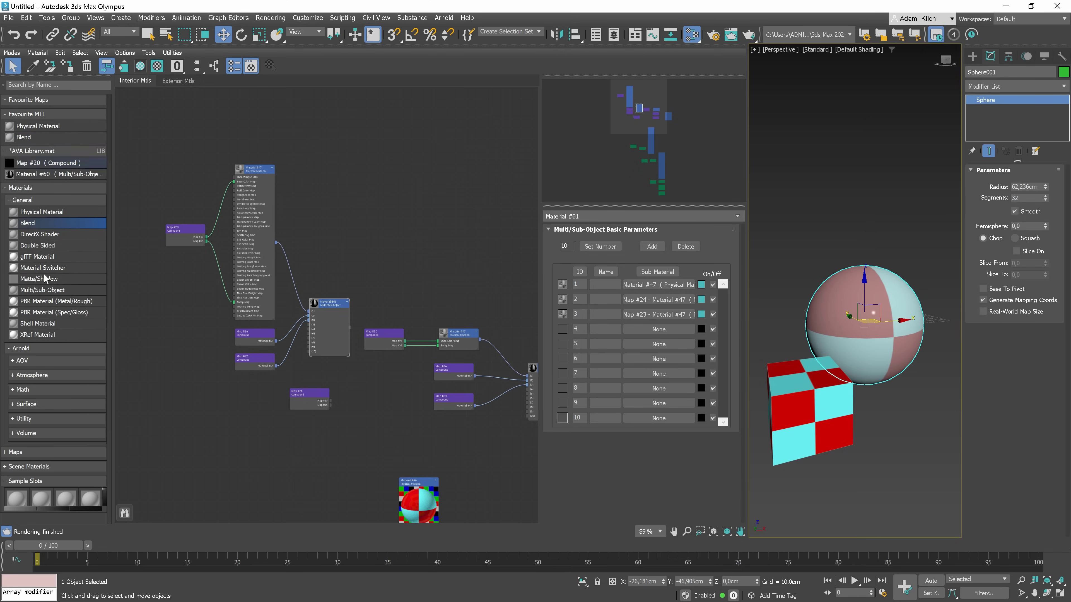
Add the OSL Checker texture to the Favourite Maps group.
click(26, 452)
scroll(38, 473, down, 2)
scroll(39, 474, down, 3)
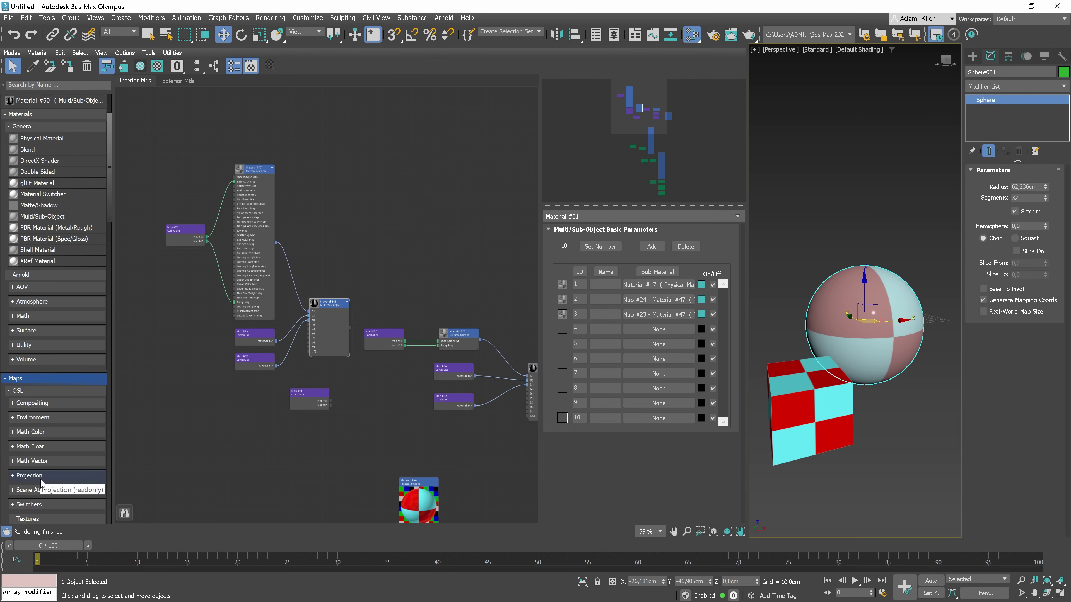
drag(35, 509, 41, 99)
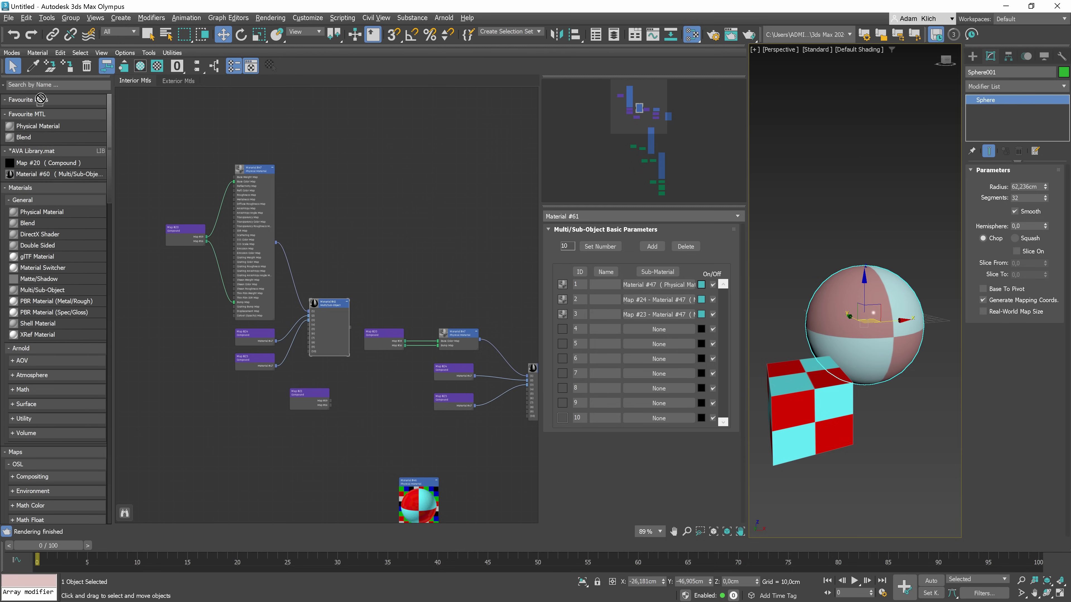
click(49, 190)
click(38, 202)
click(38, 201)
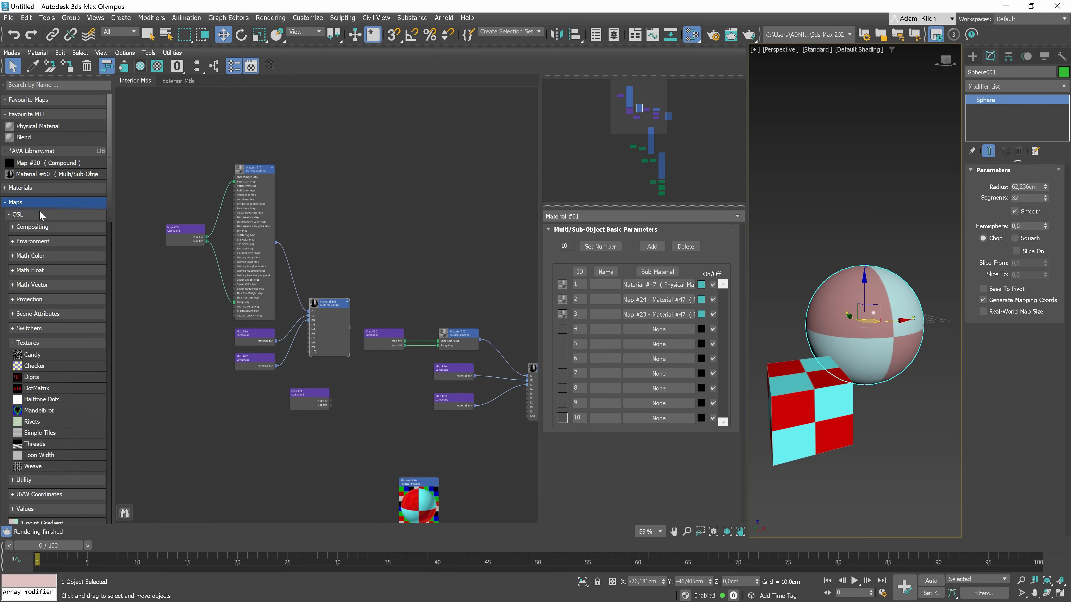
drag(30, 366, 38, 101)
Examine which nodes the custom favourite groups offer for creation in the node view.
right_click(365, 182)
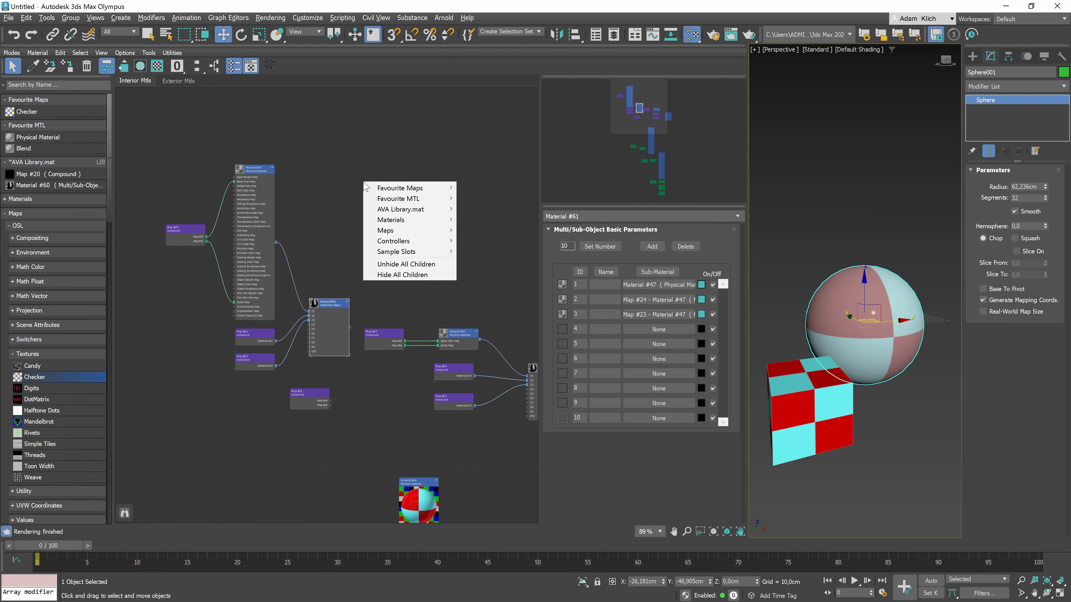
mouse_move(410, 212)
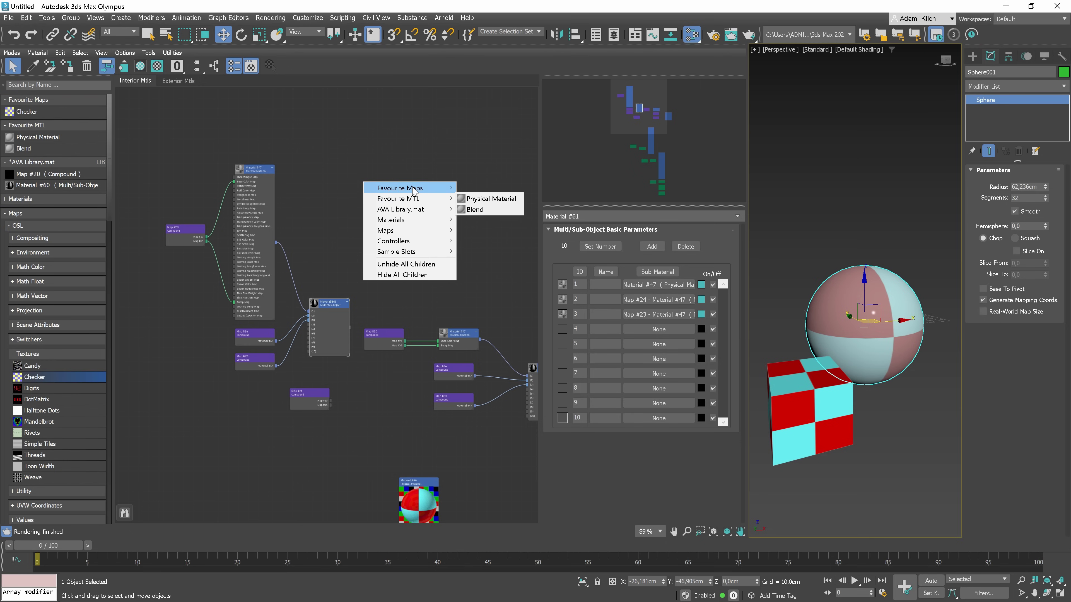
mouse_move(413, 191)
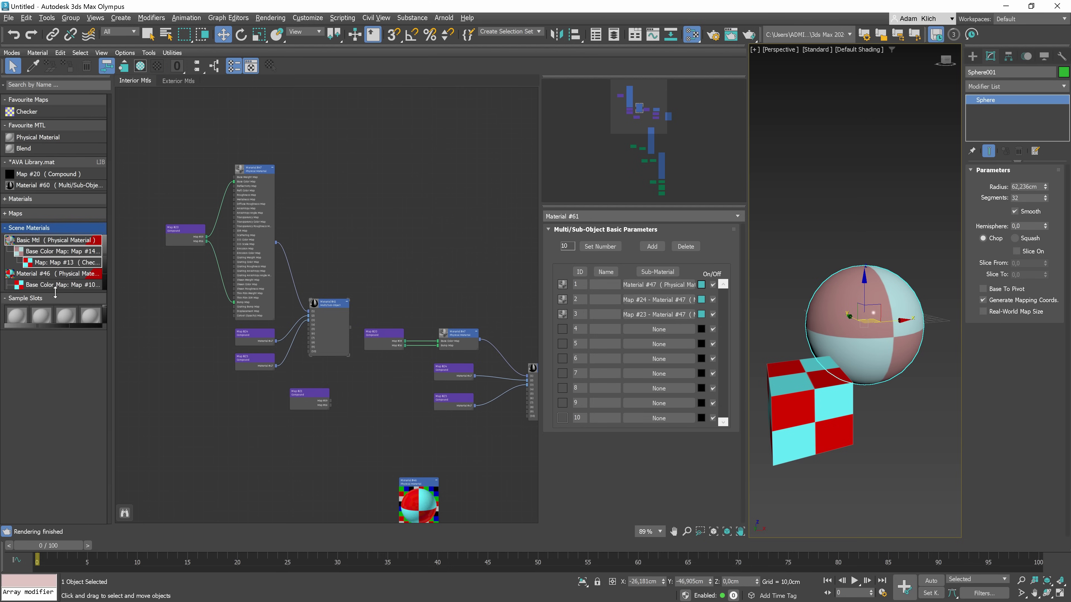
Enlarge the Scene Materials group, filter it to the selected objects, and select the box to list only its material.
drag(55, 292, 56, 417)
right_click(53, 337)
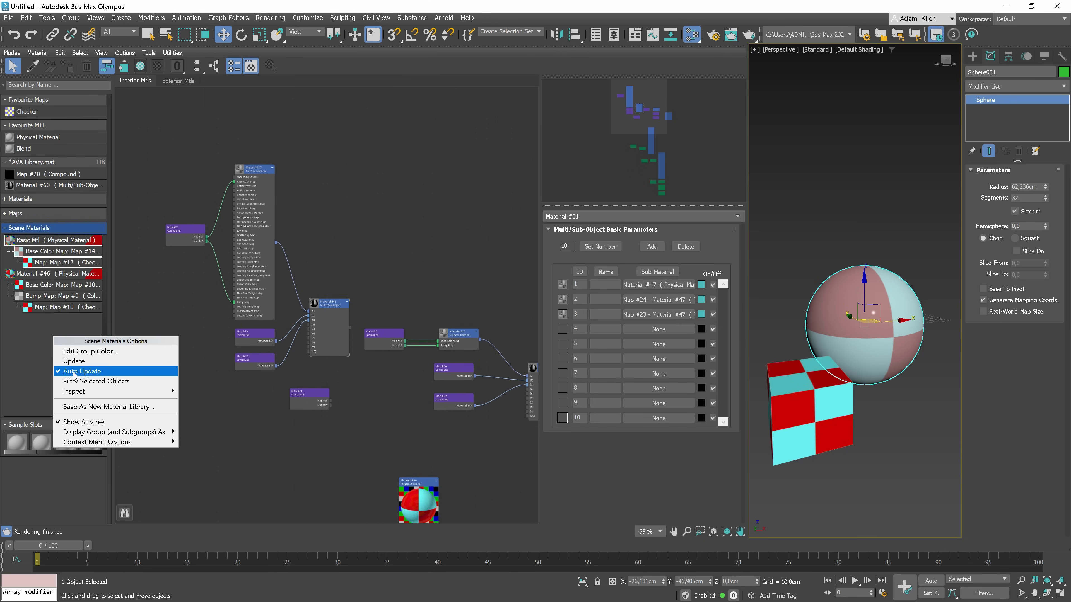
click(76, 364)
right_click(75, 362)
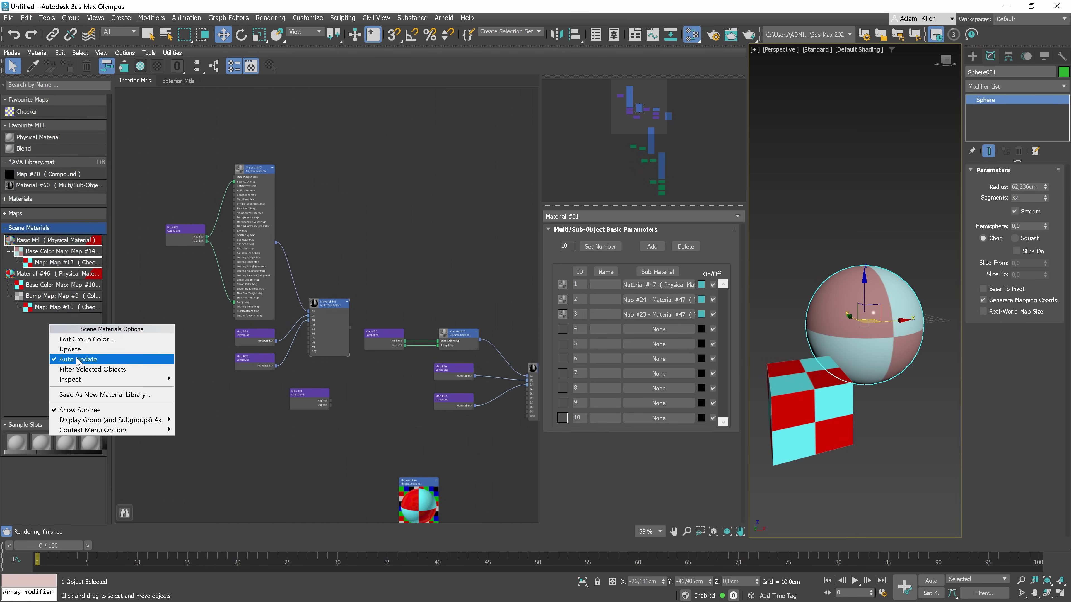
click(87, 369)
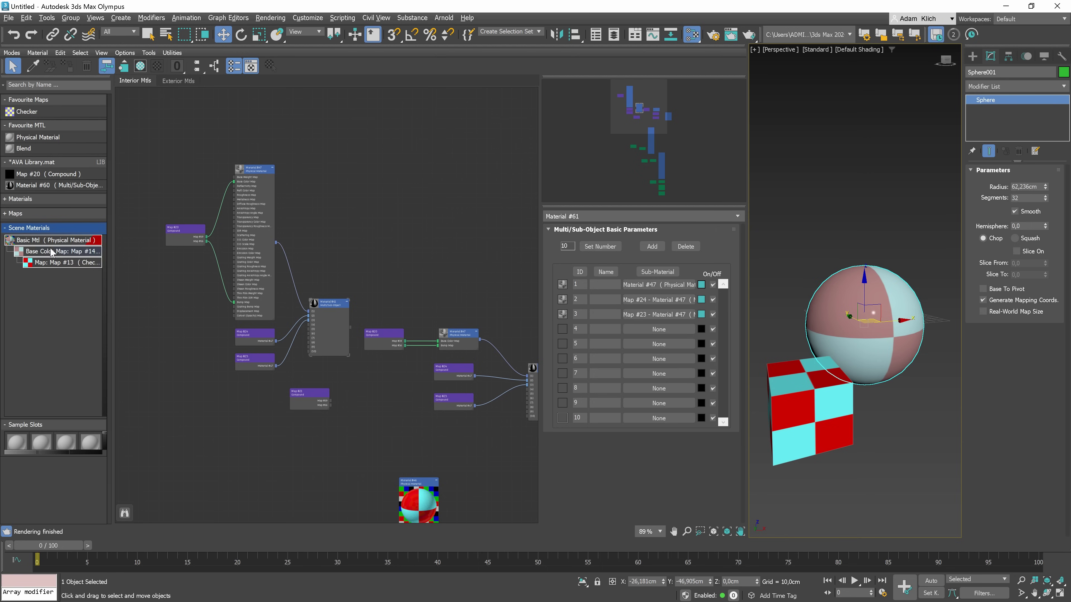
click(788, 393)
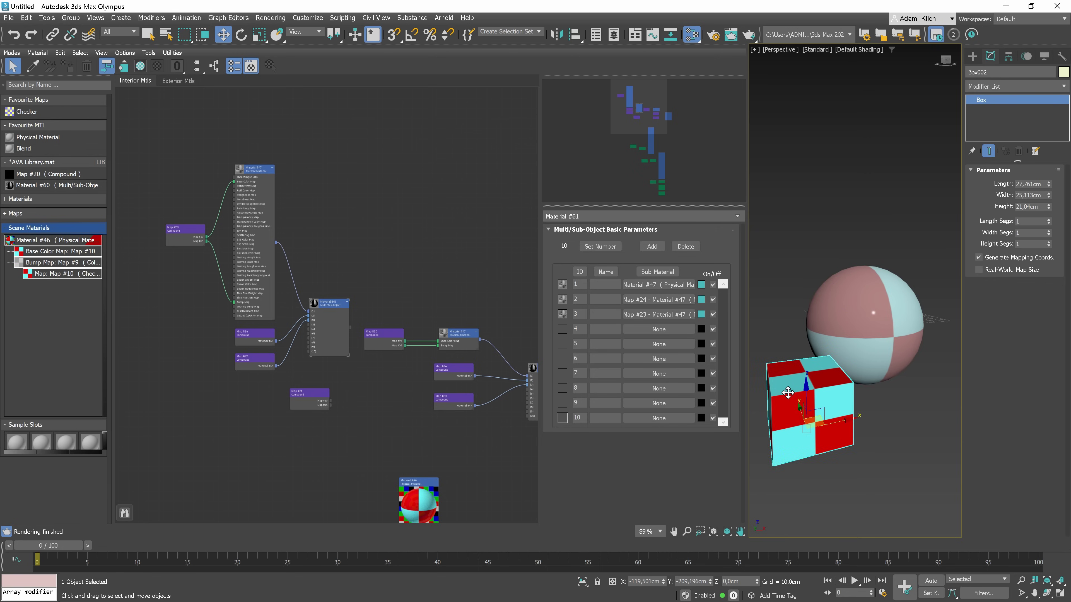
Turn off the selected-objects filter on the Scene Materials group to list all scene materials.
right_click(23, 314)
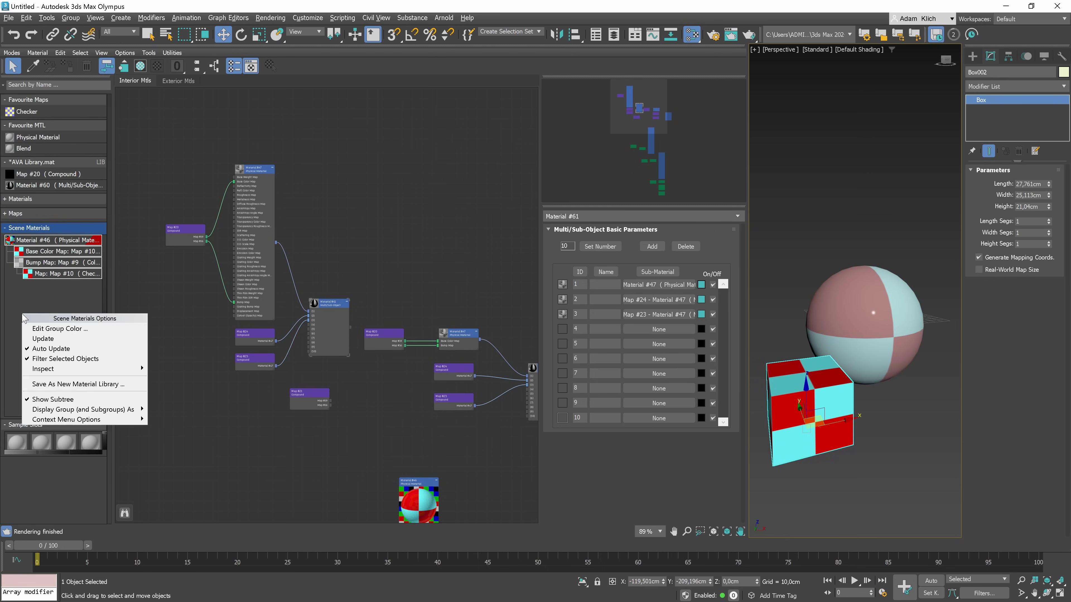
click(71, 359)
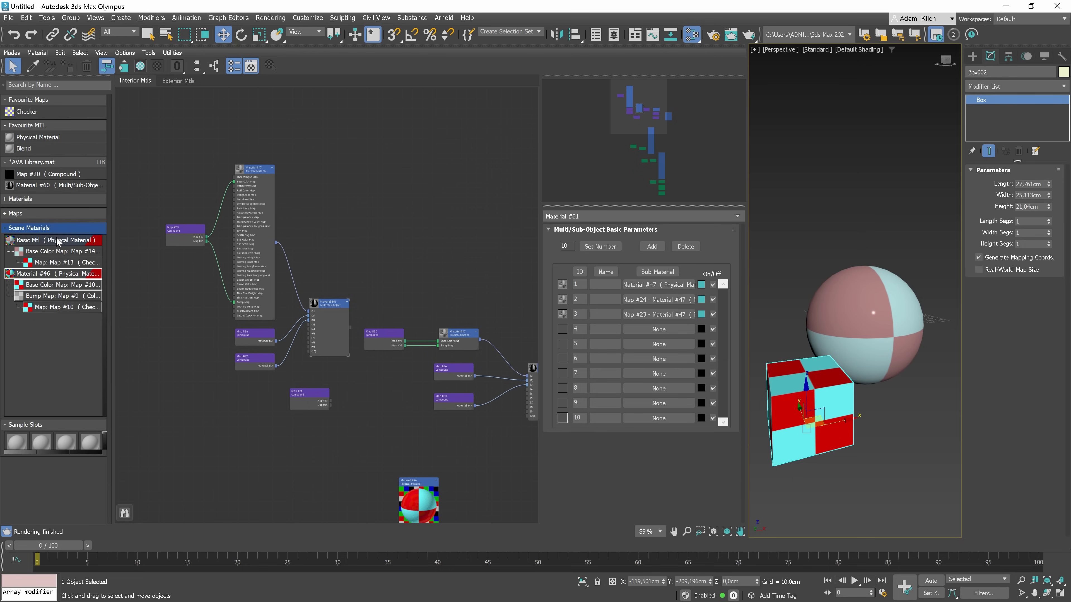
Try displaying the Scene Materials group and its subgroups as text only, and restore the display of icons with text.
right_click(62, 345)
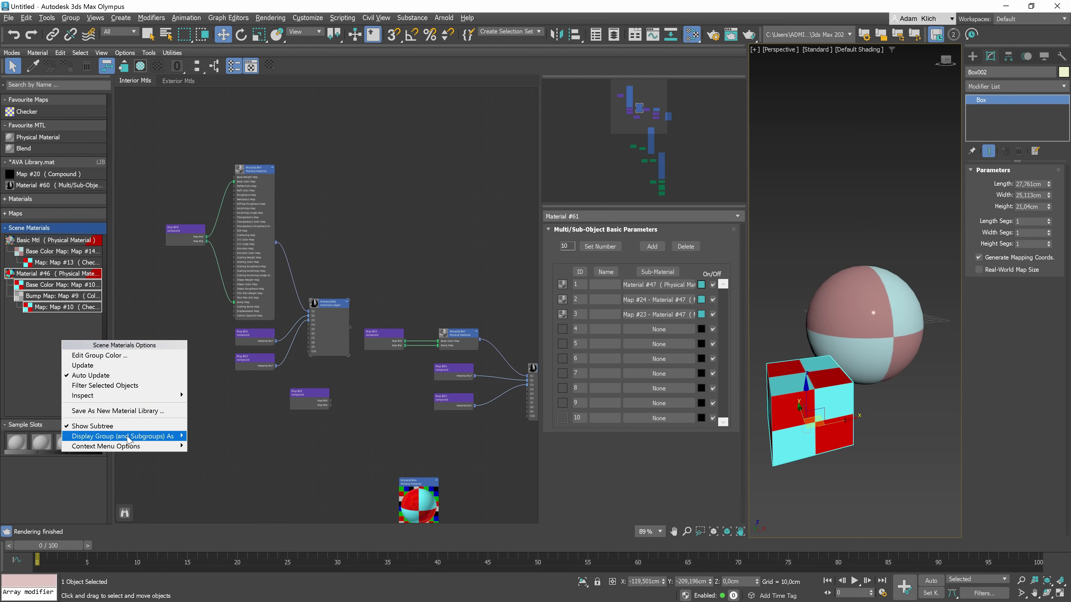
mouse_move(127, 437)
click(206, 481)
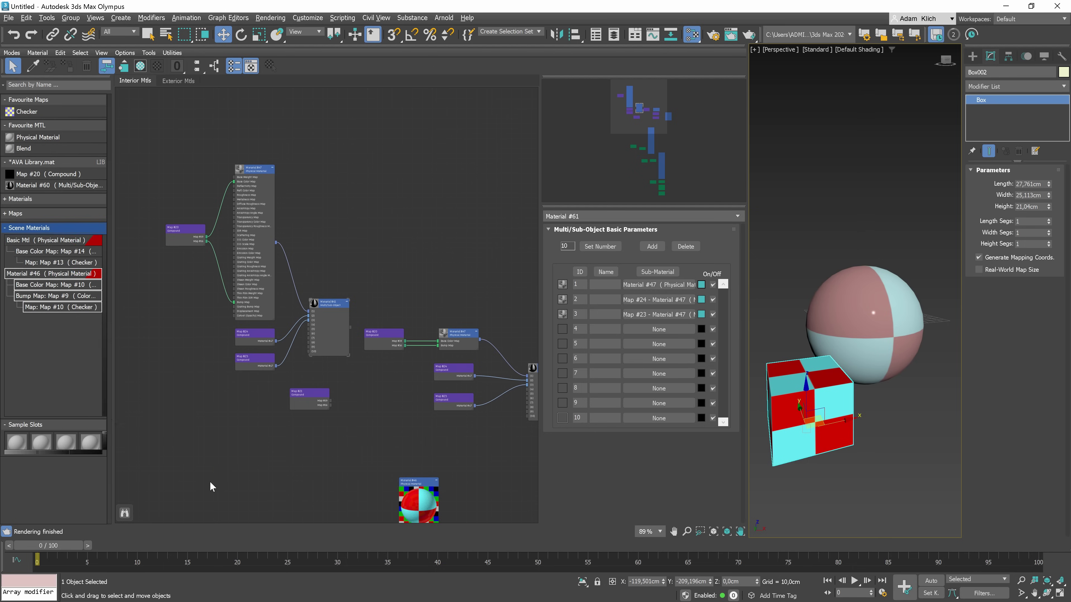
right_click(69, 340)
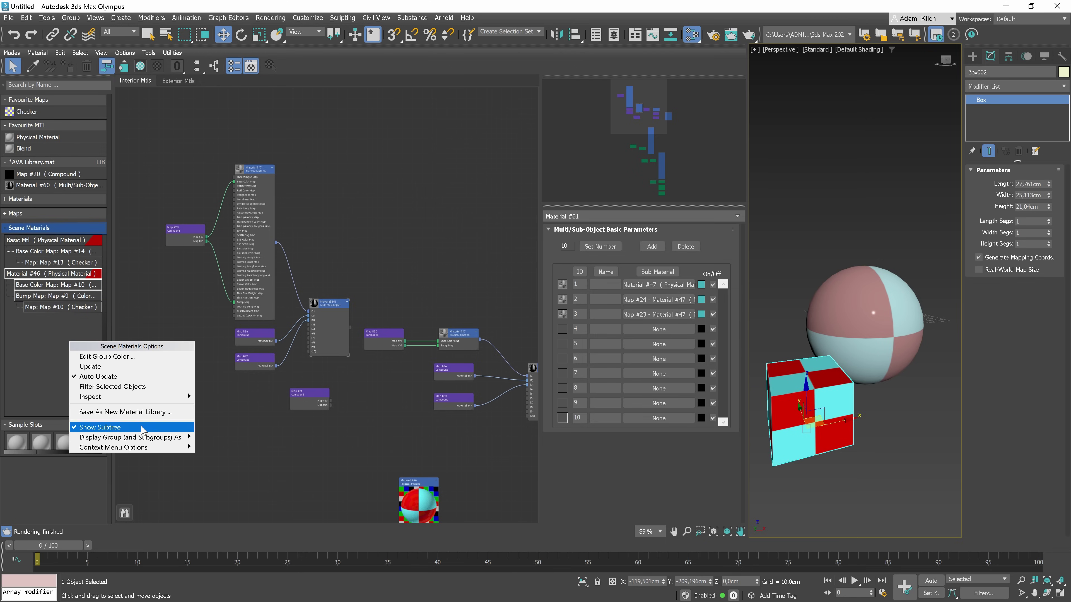
mouse_move(144, 438)
click(224, 470)
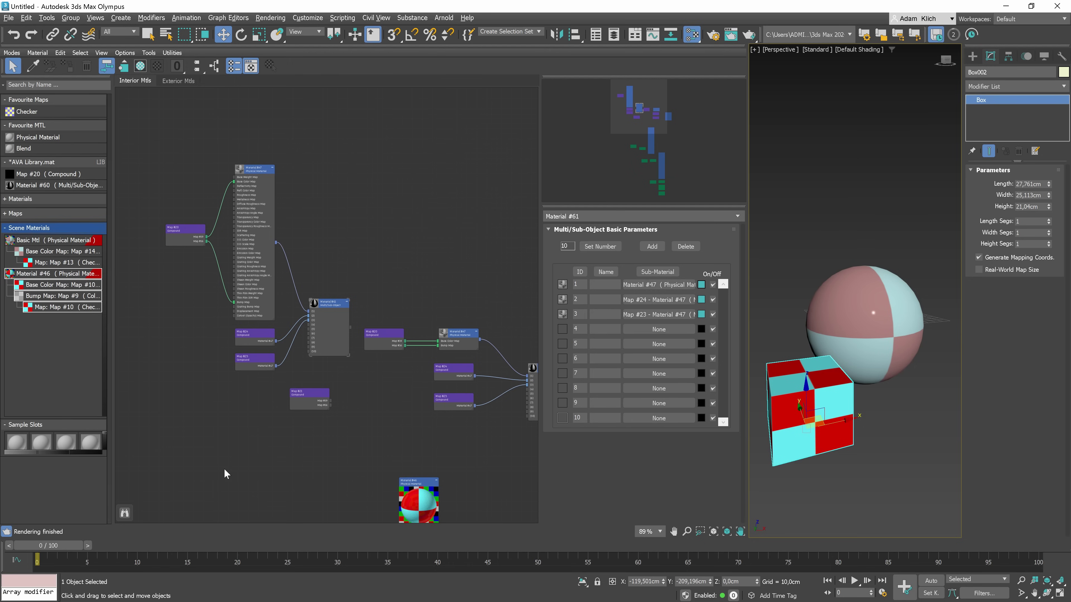